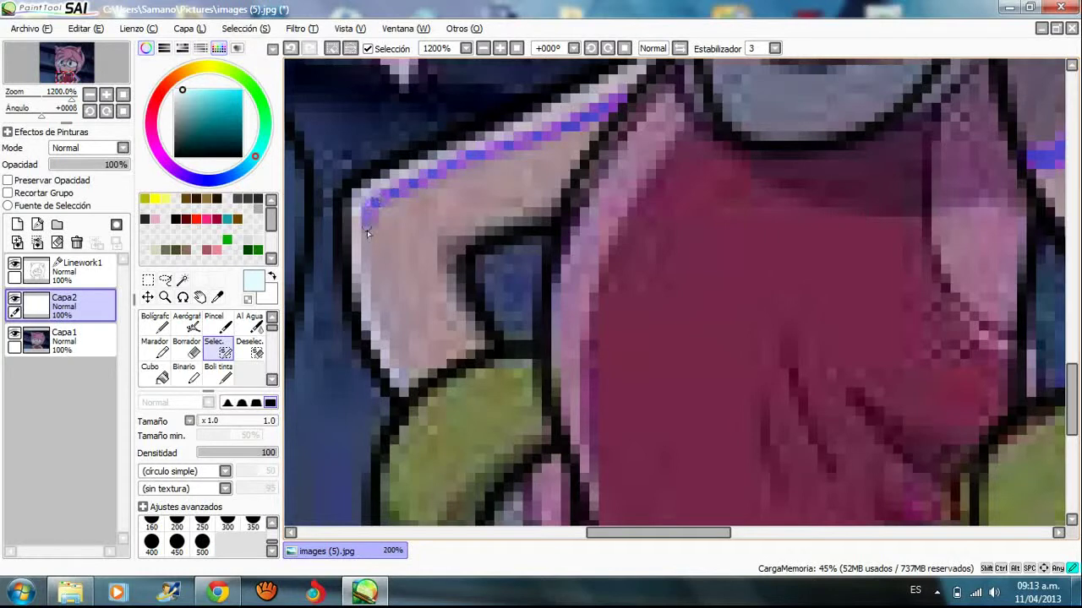
# Finish the selection border down the left arm's outer edge, and magic-wand select the inside of both arms on Linework1
pyautogui.moveTo(366, 230)
pyautogui.mouseDown()
pyautogui.moveTo(374, 302)
pyautogui.moveTo(408, 380)
pyautogui.mouseUp()
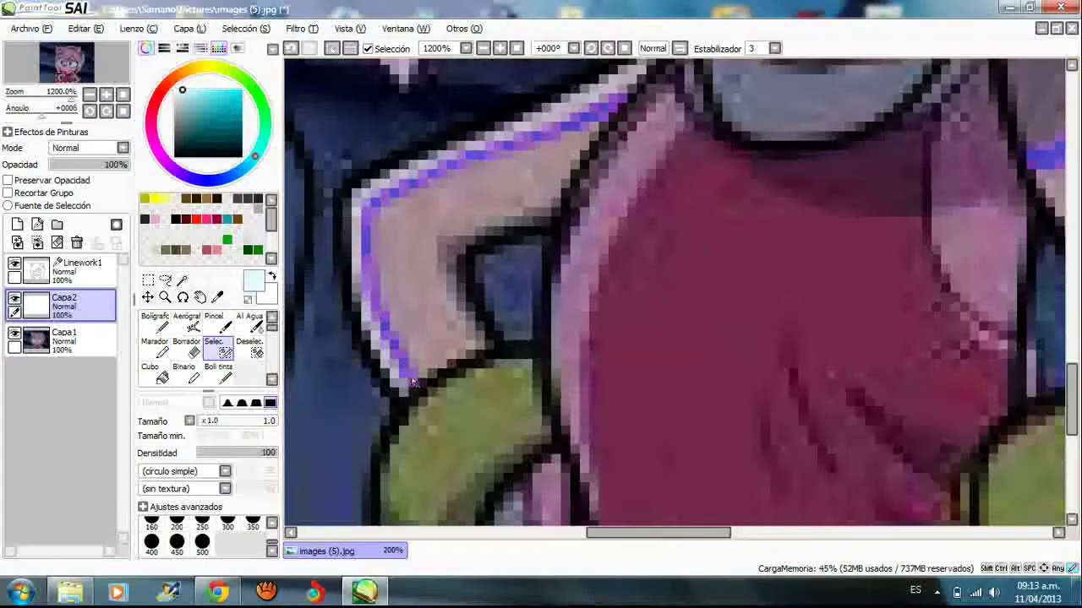
pyautogui.scroll(-3, 408, 367)
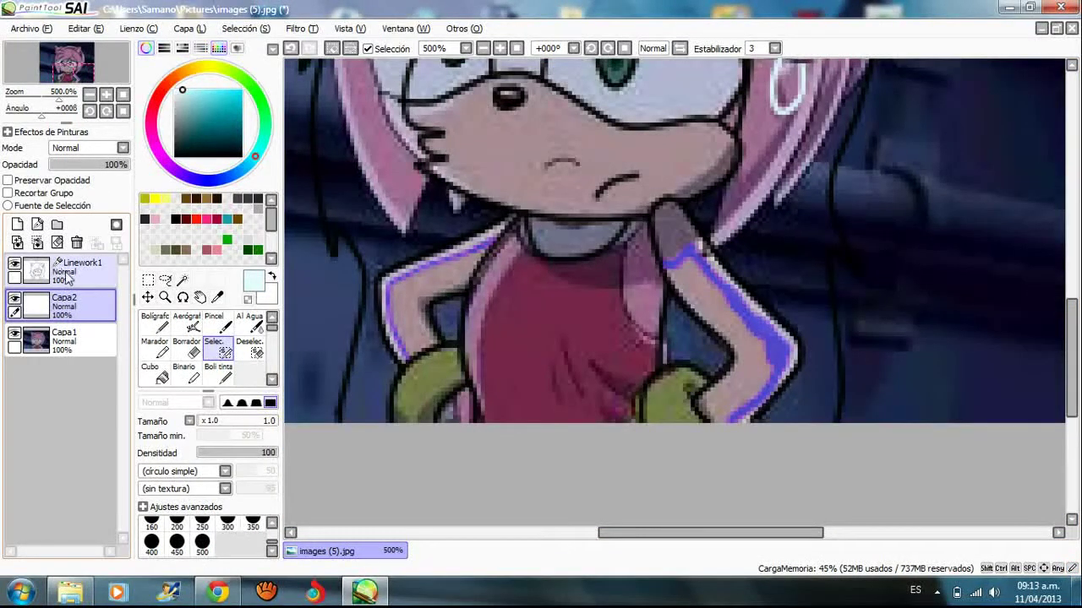
pyautogui.click(68, 279)
pyautogui.click(183, 280)
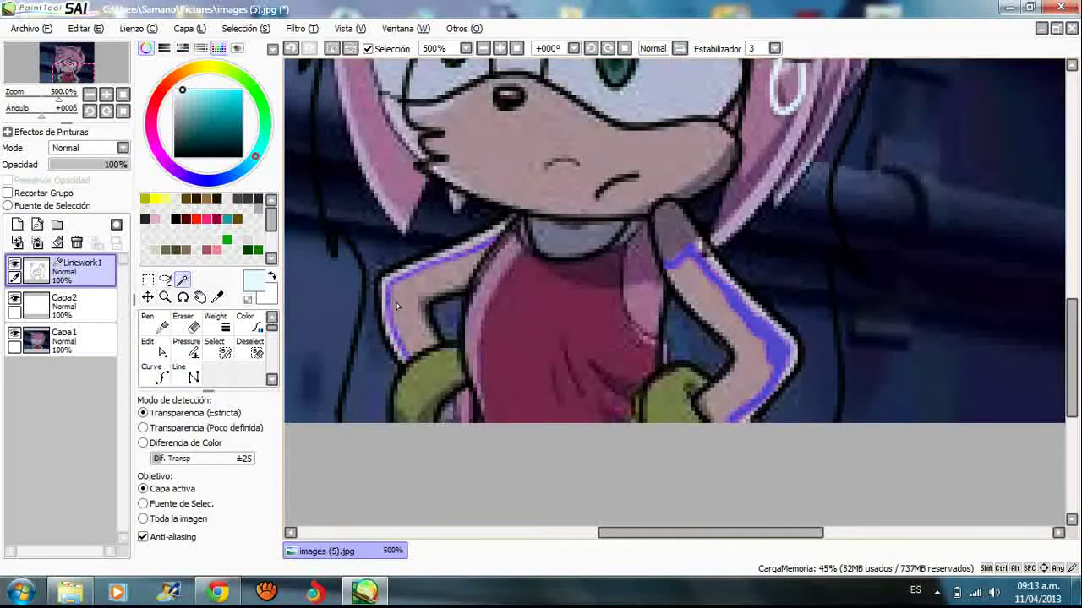
pyautogui.click(439, 278)
pyautogui.scroll(3, 442, 279)
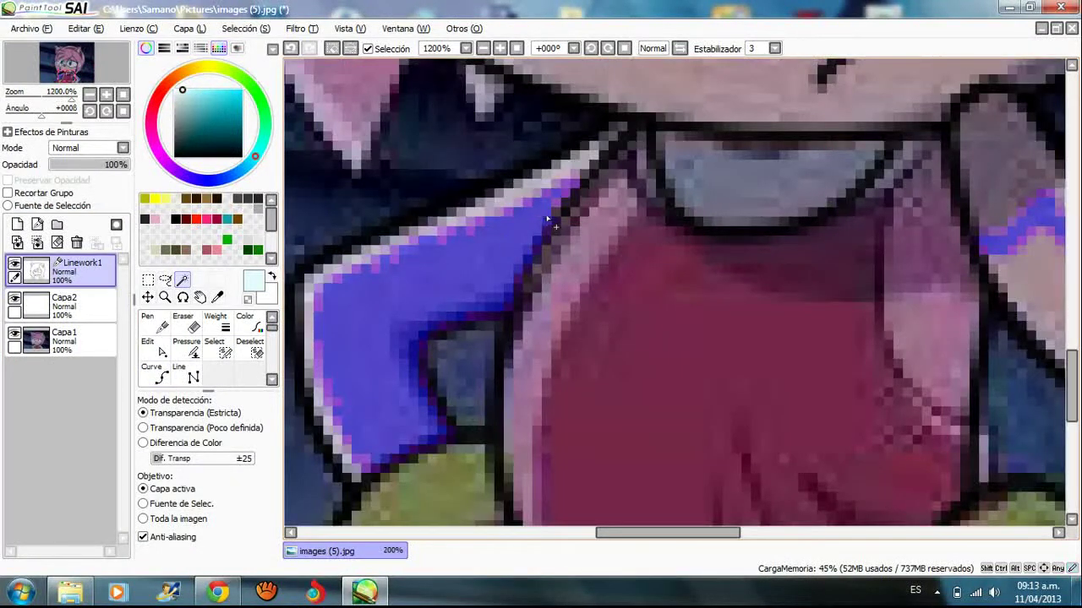
pyautogui.scroll(-3, 547, 221)
pyautogui.click(876, 337)
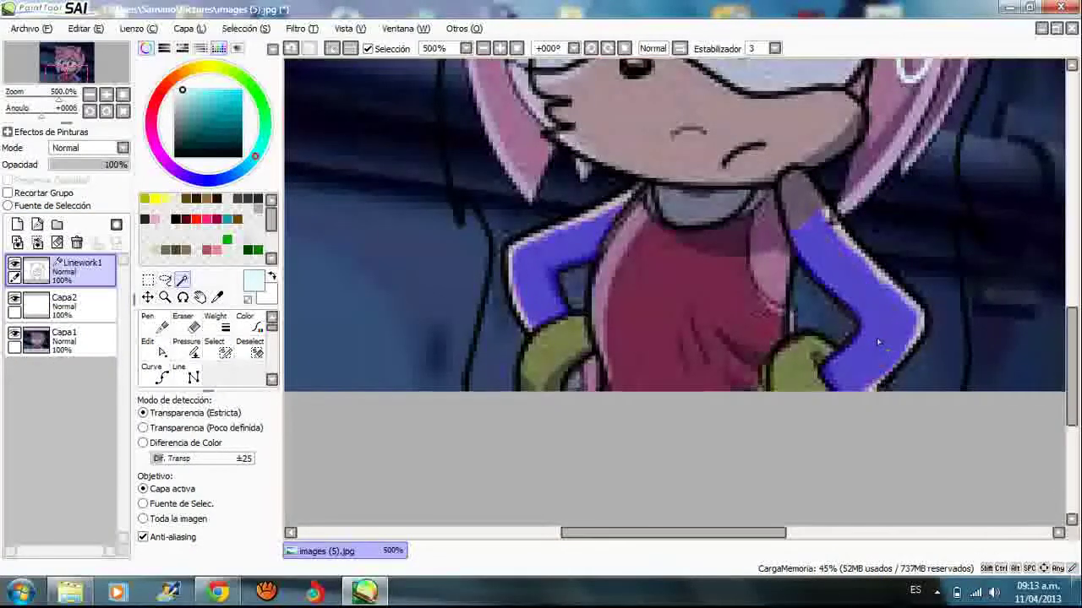
# Add the forehead areas between and above the eyes and the small patch beside the right eye to the selection
pyautogui.scroll(-4, 844, 254)
pyautogui.scroll(3, 803, 194)
pyautogui.scroll(-2, 803, 194)
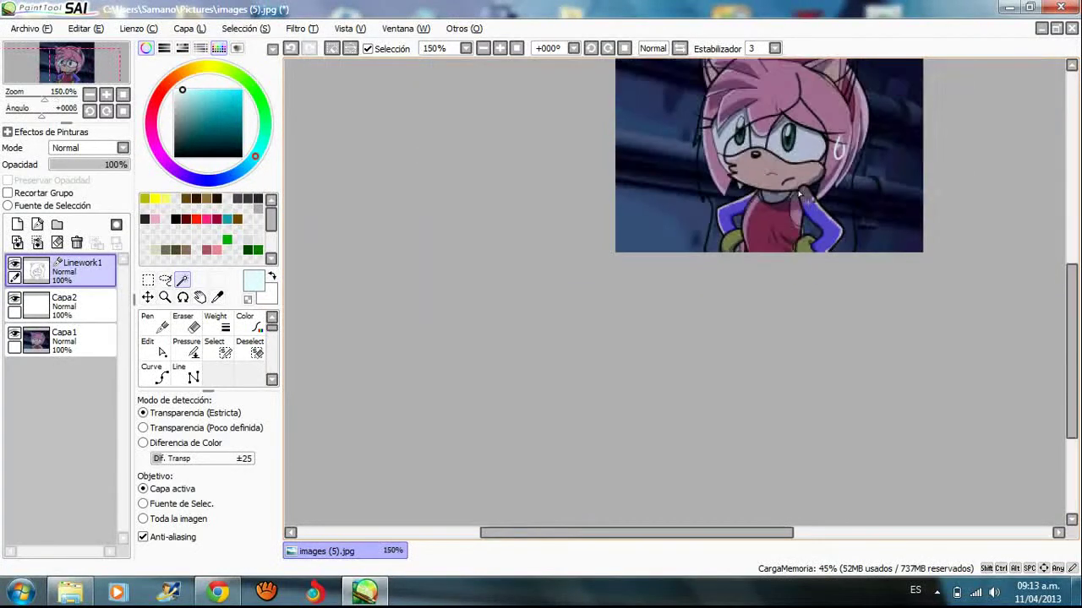
pyautogui.scroll(3, 803, 194)
pyautogui.scroll(1, 811, 152)
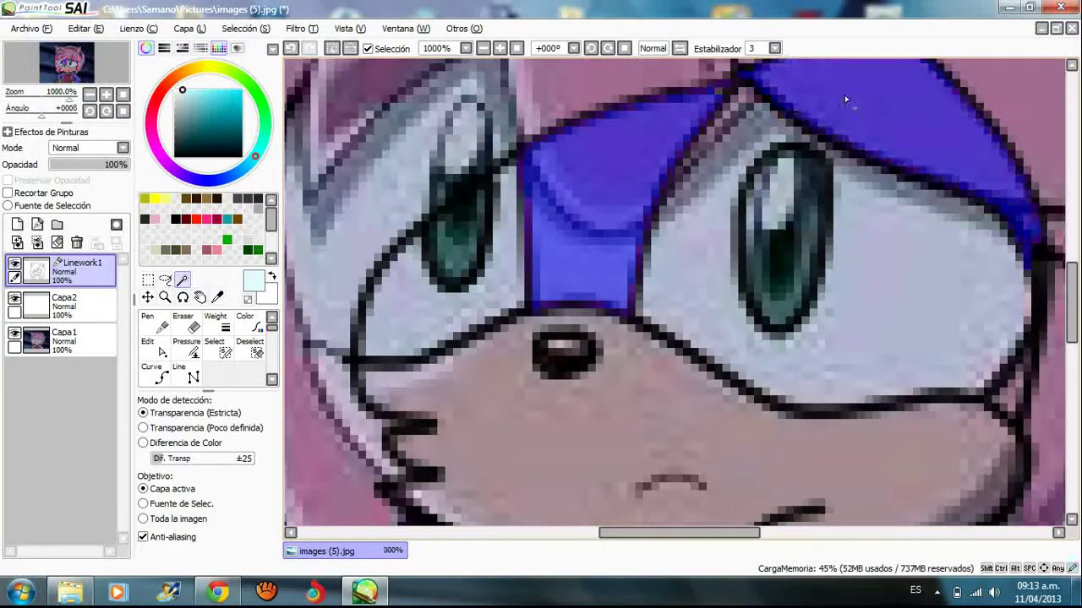
pyautogui.scroll(-4, 844, 95)
pyautogui.scroll(4, 966, 163)
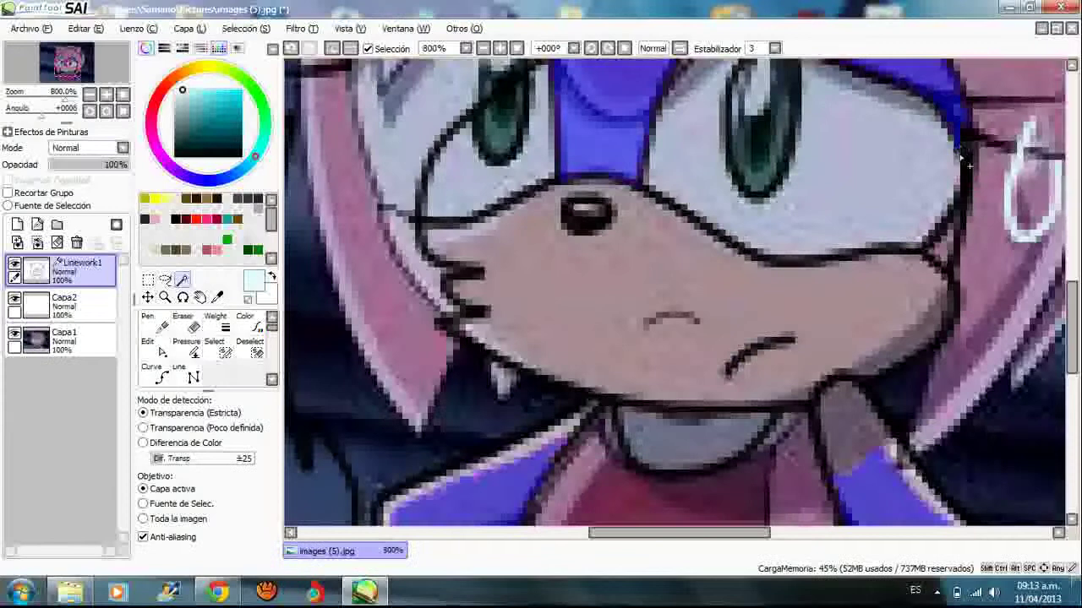
pyautogui.click(948, 246)
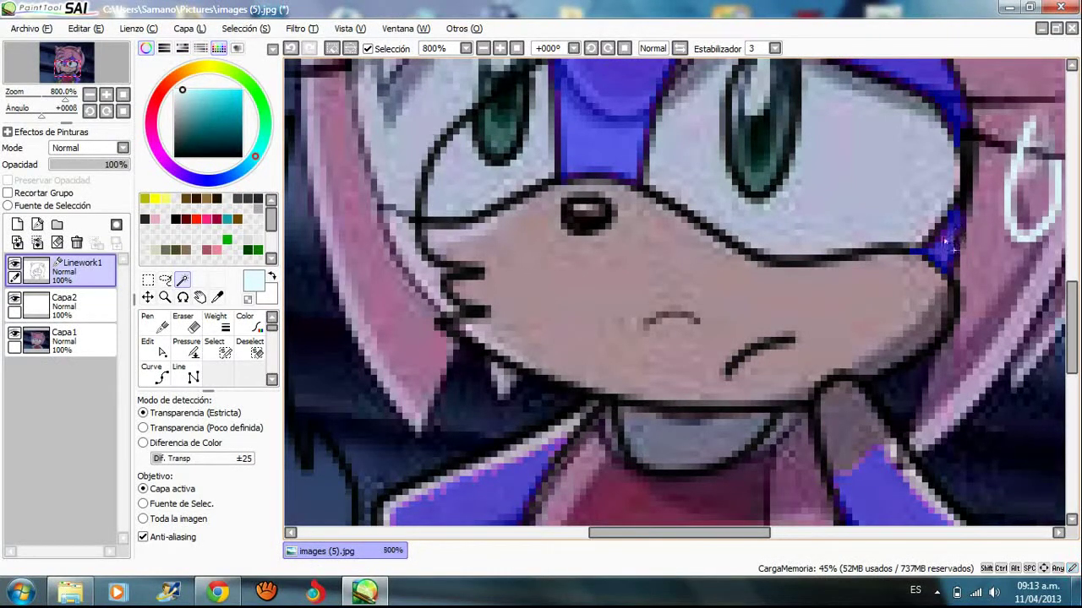
pyautogui.scroll(-5, 937, 246)
pyautogui.scroll(2, 826, 181)
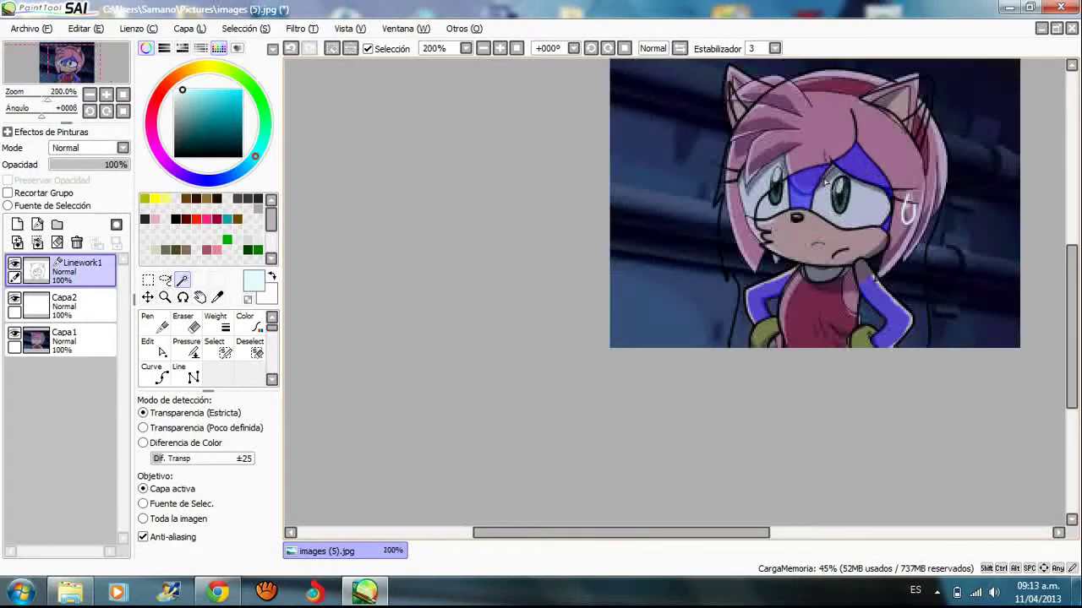
# Paint the selected arm and face areas bright yellow on Capa2 with the Bolígrafo, and brush away the selection with Deselec
pyautogui.click(59, 309)
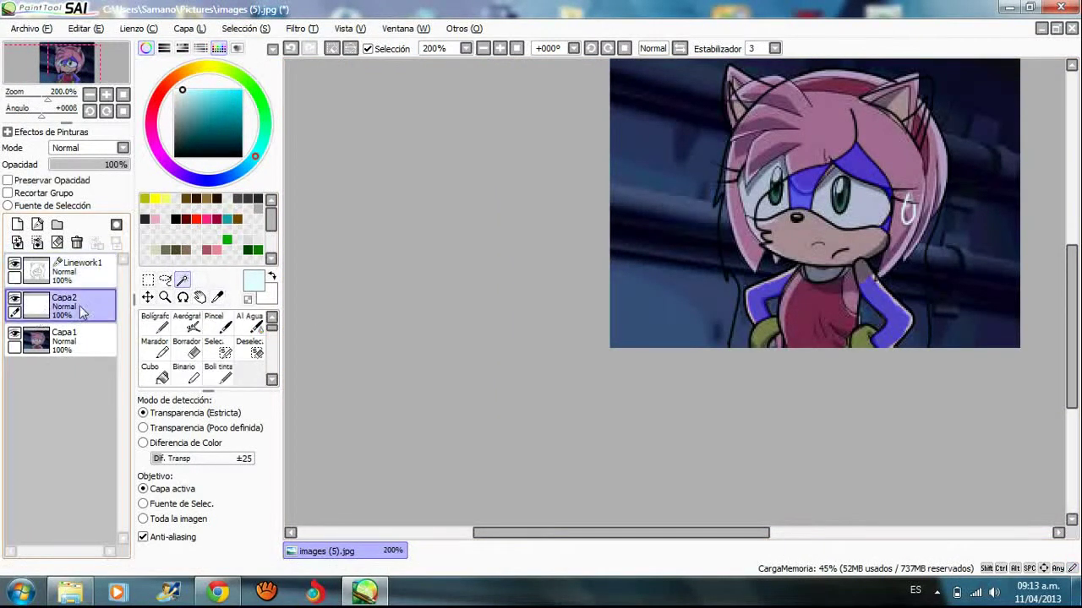
pyautogui.click(156, 325)
pyautogui.click(144, 198)
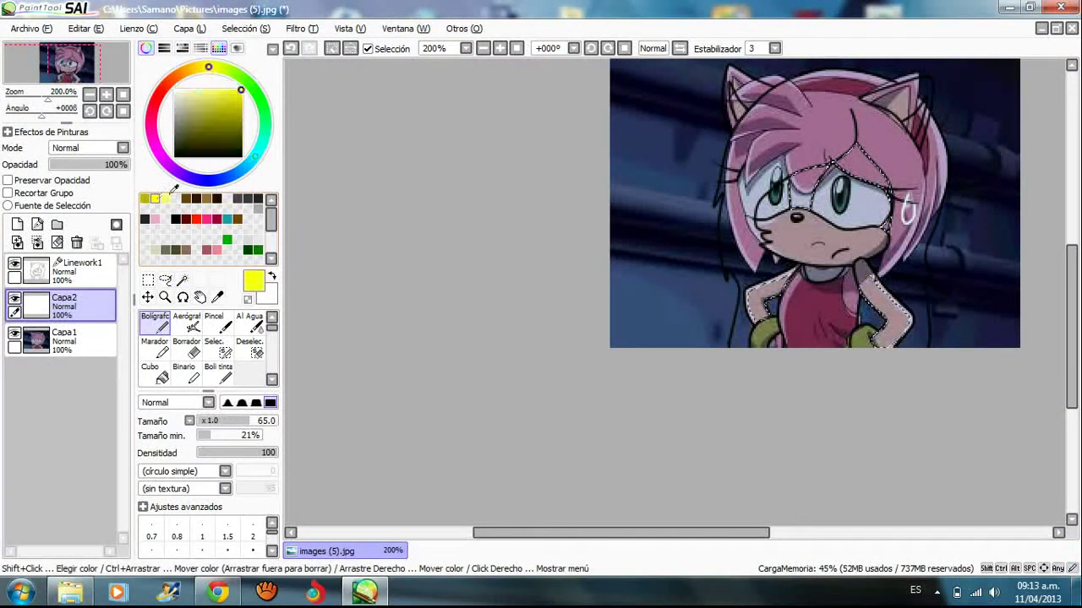
pyautogui.moveTo(845, 112)
pyautogui.mouseDown()
pyautogui.moveTo(772, 218)
pyautogui.moveTo(797, 196)
pyautogui.moveTo(884, 253)
pyautogui.moveTo(999, 285)
pyautogui.moveTo(845, 343)
pyautogui.moveTo(828, 241)
pyautogui.moveTo(795, 150)
pyautogui.moveTo(910, 149)
pyautogui.moveTo(963, 175)
pyautogui.moveTo(822, 285)
pyautogui.moveTo(779, 217)
pyautogui.moveTo(906, 195)
pyautogui.moveTo(760, 178)
pyautogui.mouseUp()
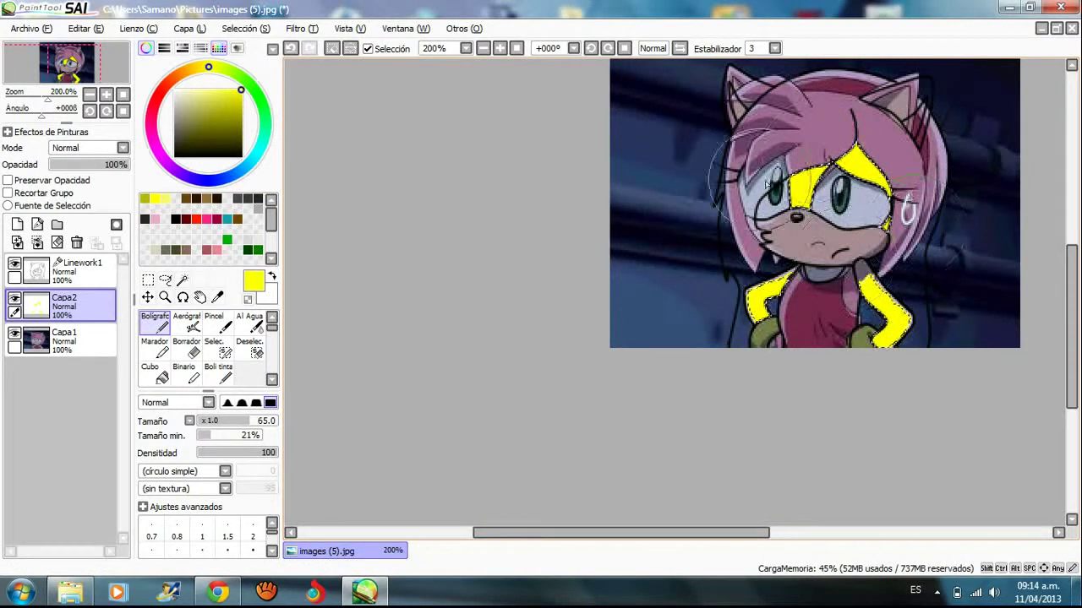
pyautogui.click(250, 348)
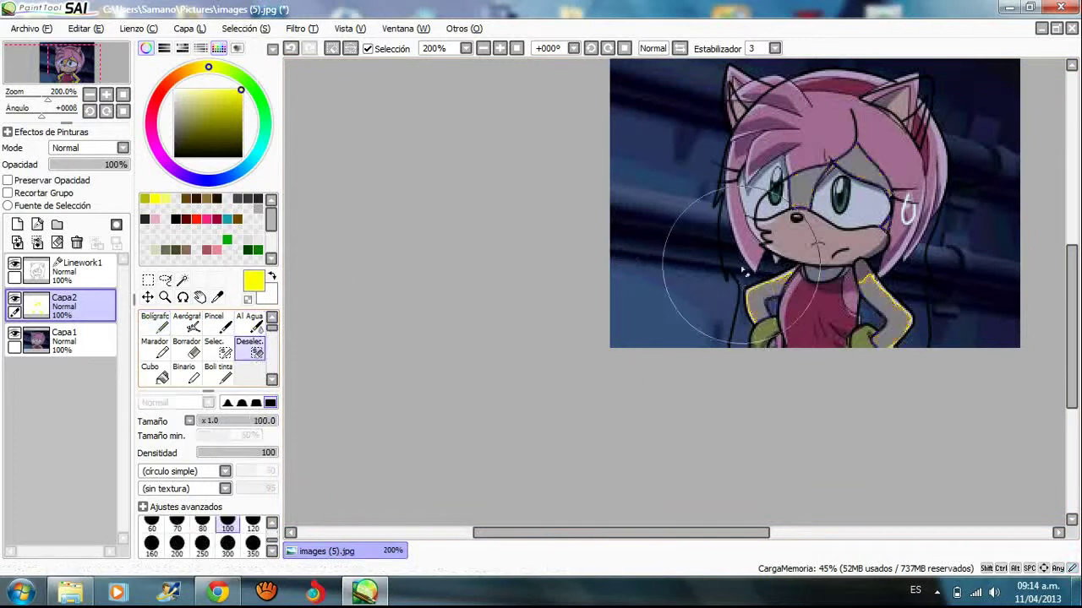
pyautogui.moveTo(792, 245)
pyautogui.mouseDown()
pyautogui.moveTo(917, 175)
pyautogui.moveTo(742, 314)
pyautogui.moveTo(723, 274)
pyautogui.moveTo(864, 289)
pyautogui.moveTo(727, 205)
pyautogui.mouseUp()
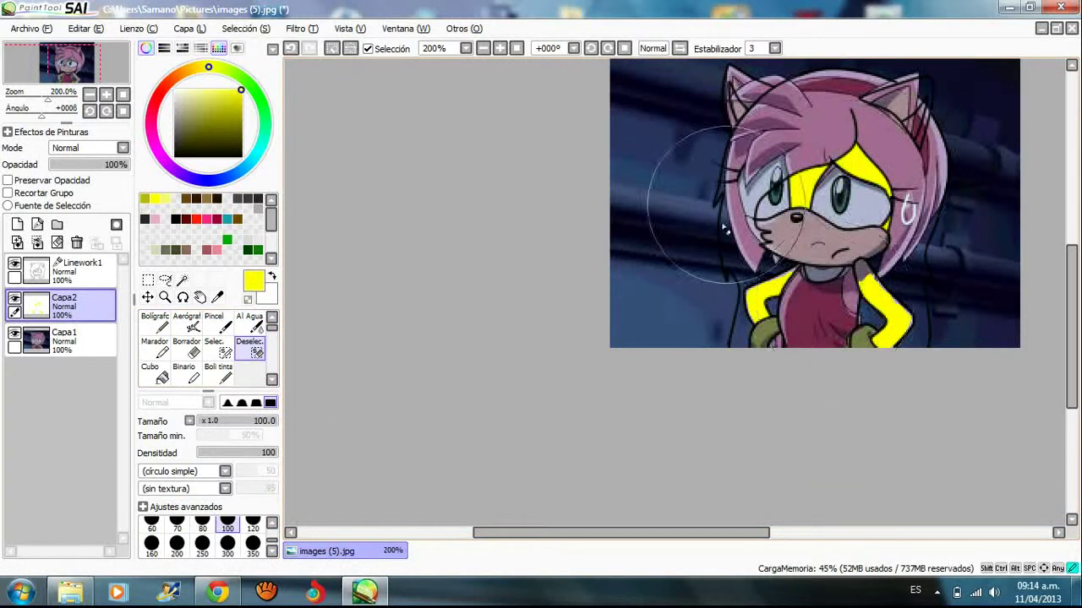
pyautogui.click(76, 269)
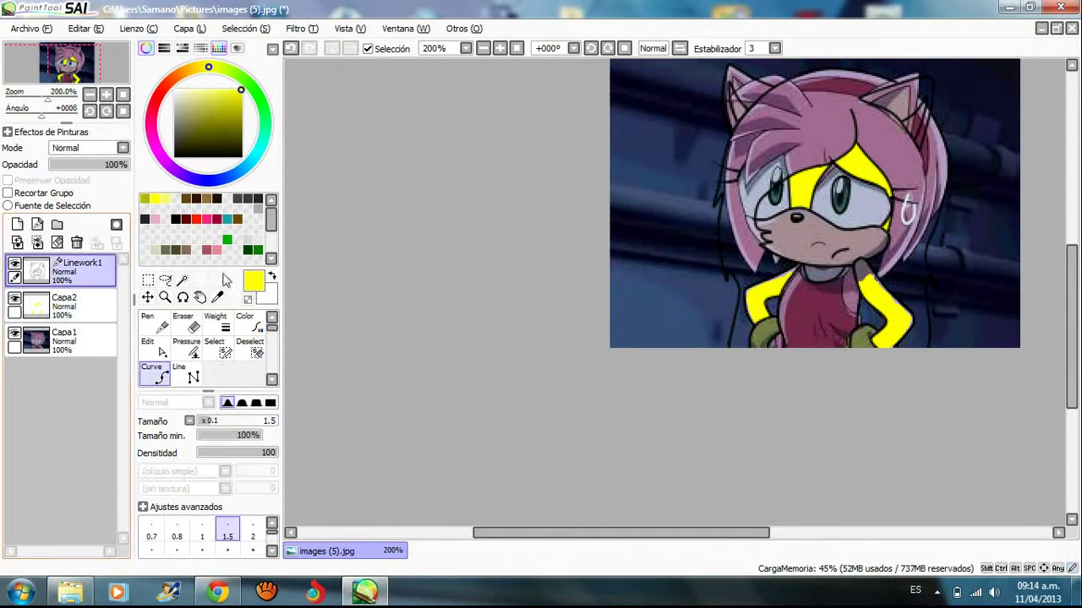
pyautogui.click(183, 282)
pyautogui.scroll(5, 921, 338)
pyautogui.scroll(-2, 824, 274)
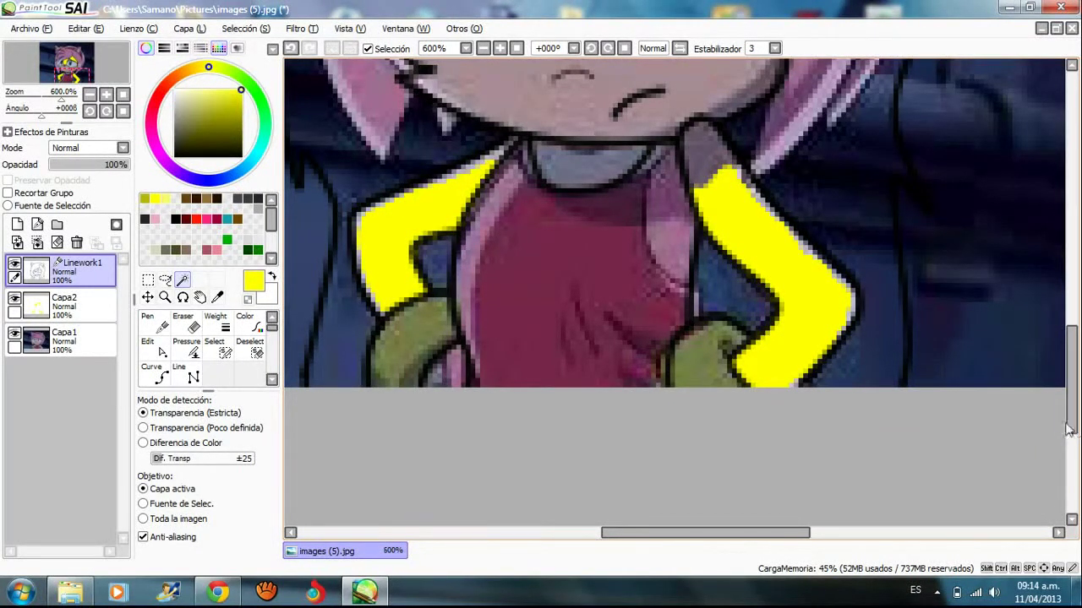
pyautogui.scroll(-2, 716, 209)
pyautogui.scroll(5, 720, 205)
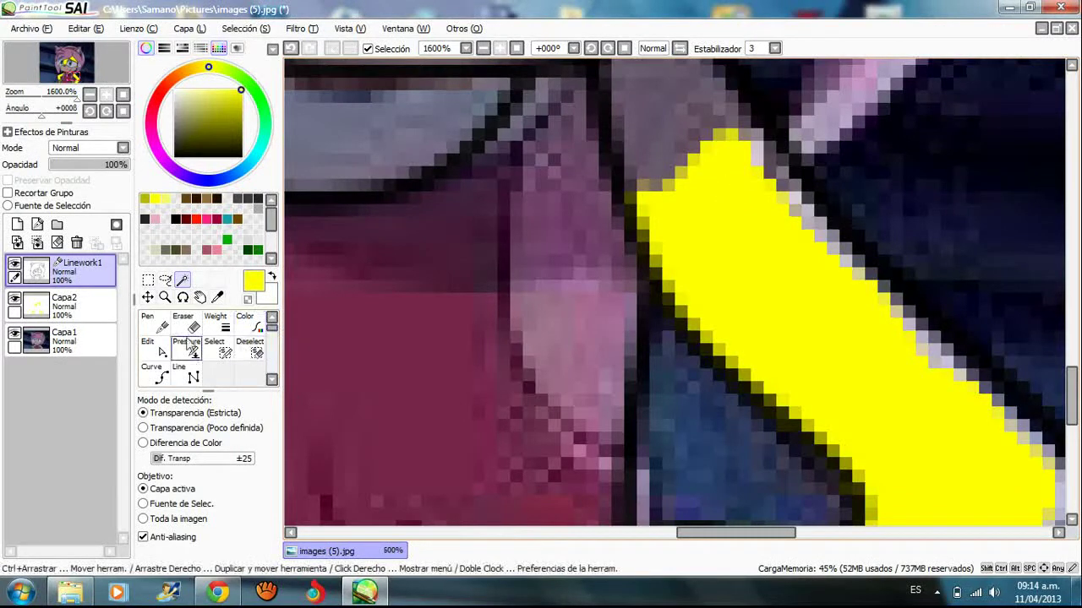
# On Capa2, mark the unpainted strip along the right arm's upper and outer edge with the size 1 Selec. brush
pyautogui.click(85, 310)
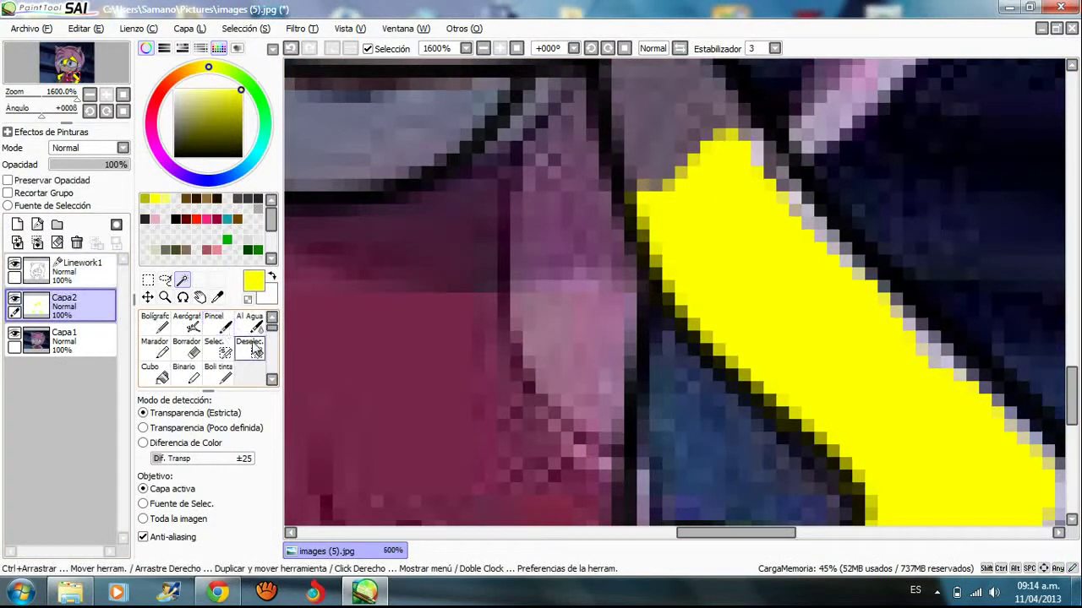
pyautogui.click(224, 351)
pyautogui.moveTo(710, 130)
pyautogui.mouseDown()
pyautogui.moveTo(639, 186)
pyautogui.moveTo(734, 131)
pyautogui.moveTo(783, 186)
pyautogui.moveTo(750, 137)
pyautogui.moveTo(794, 201)
pyautogui.moveTo(827, 237)
pyautogui.moveTo(788, 183)
pyautogui.moveTo(917, 325)
pyautogui.moveTo(854, 266)
pyautogui.mouseUp()
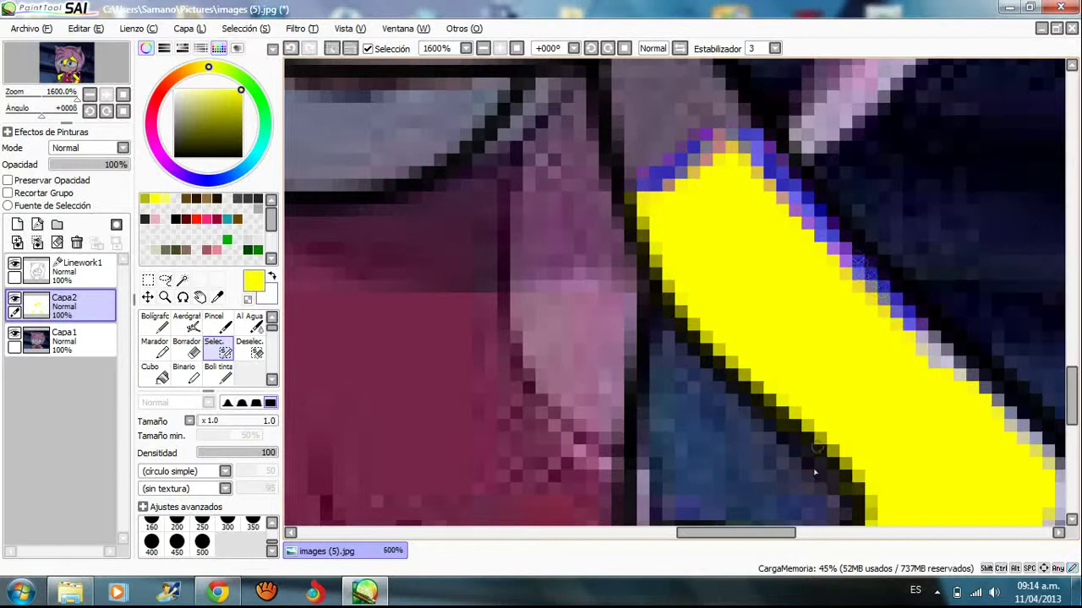
pyautogui.moveTo(794, 533); pyautogui.dragTo(817, 533)
pyautogui.moveTo(1073, 380); pyautogui.dragTo(1073, 404)
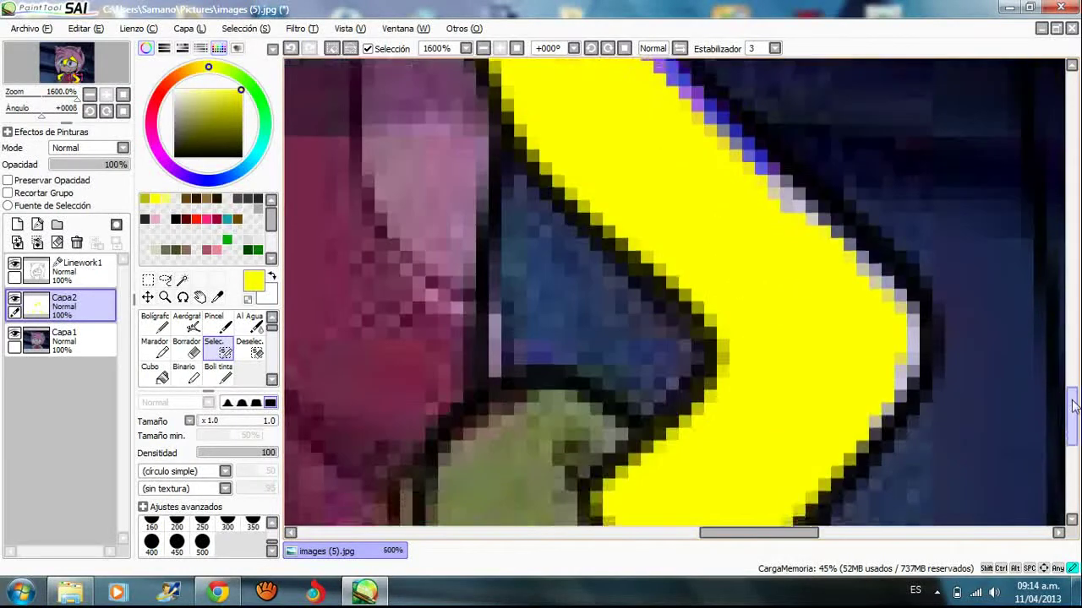
pyautogui.moveTo(831, 239)
pyautogui.mouseDown()
pyautogui.moveTo(899, 306)
pyautogui.moveTo(902, 327)
pyautogui.moveTo(812, 239)
pyautogui.moveTo(901, 320)
pyautogui.moveTo(909, 372)
pyautogui.mouseUp()
pyautogui.moveTo(1071, 403); pyautogui.dragTo(1071, 428)
pyautogui.moveTo(904, 207); pyautogui.dragTo(853, 278)
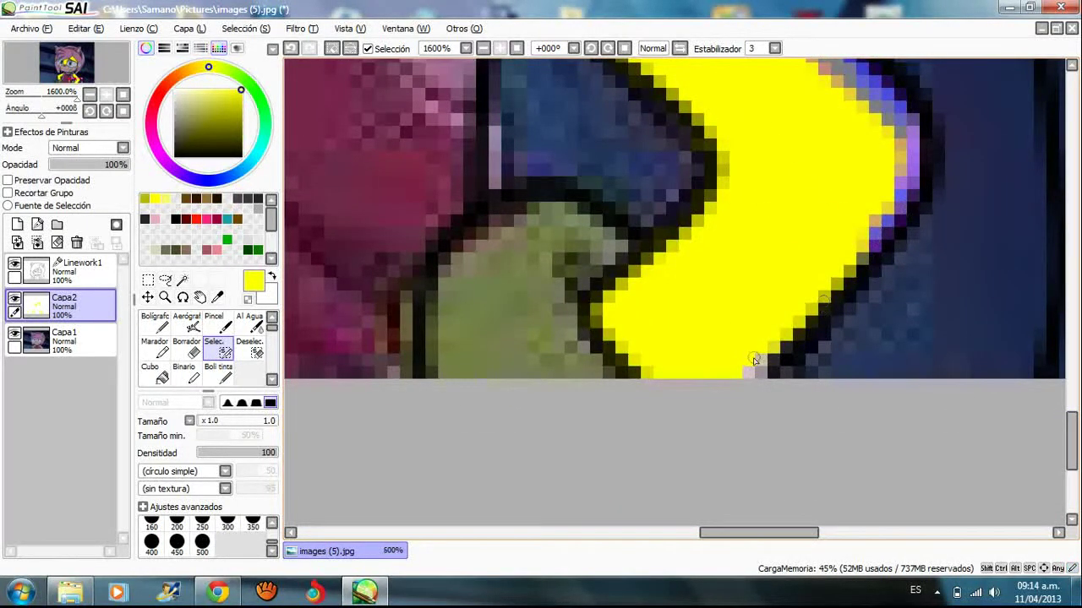
pyautogui.moveTo(754, 361); pyautogui.dragTo(748, 385)
# Touch up the selection at the right arm's shoulder end and undo the stray selection stroke across the dress strap
pyautogui.scroll(-5, 674, 360)
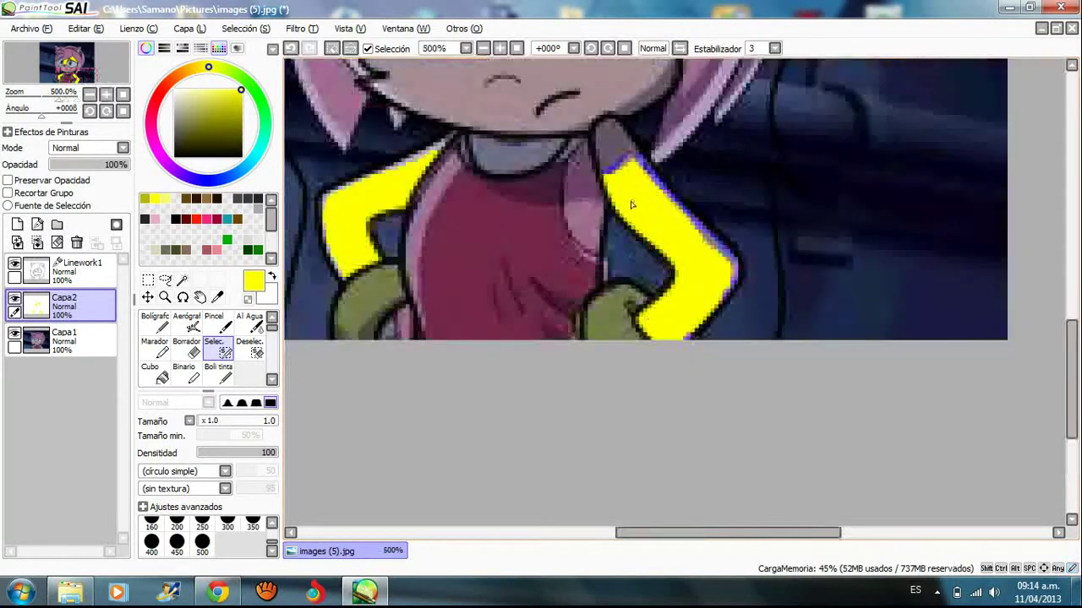
pyautogui.scroll(5, 630, 201)
pyautogui.moveTo(734, 144); pyautogui.dragTo(740, 135)
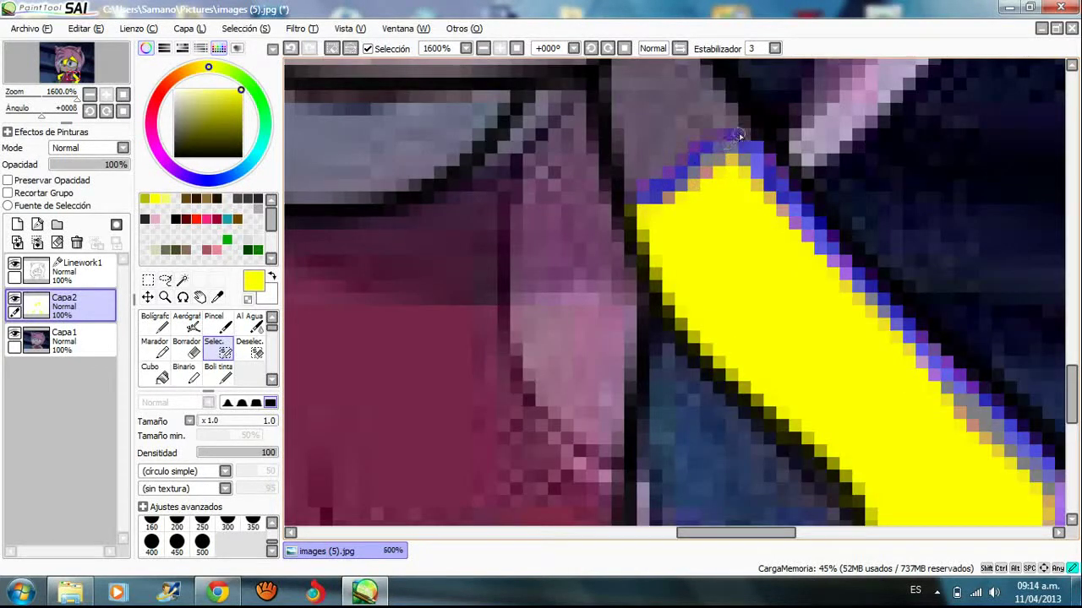
pyautogui.moveTo(693, 185); pyautogui.dragTo(646, 204)
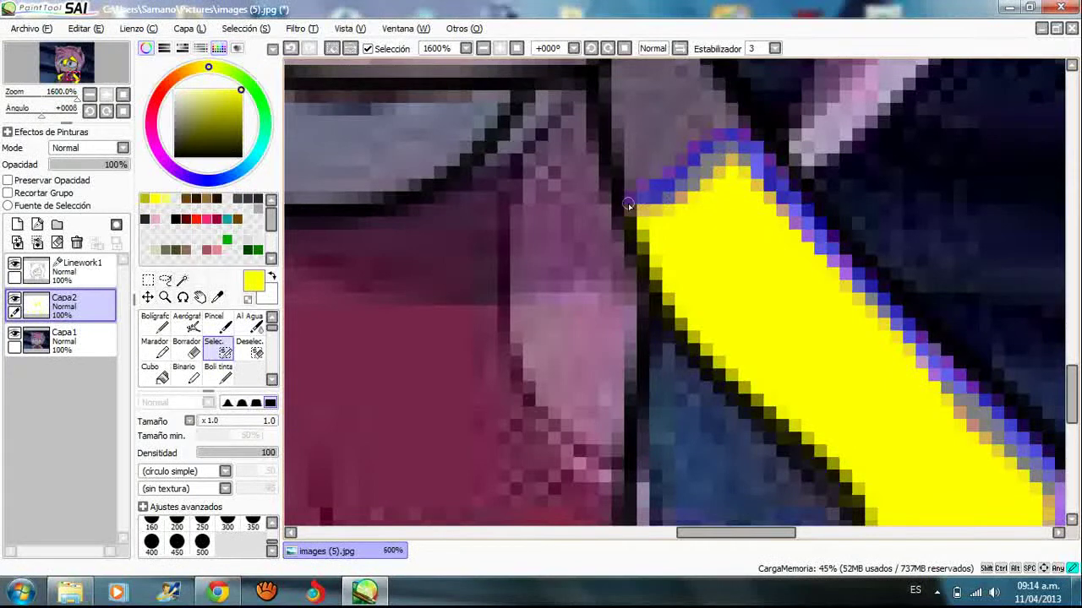
pyautogui.scroll(-4, 629, 206)
pyautogui.scroll(3, 625, 219)
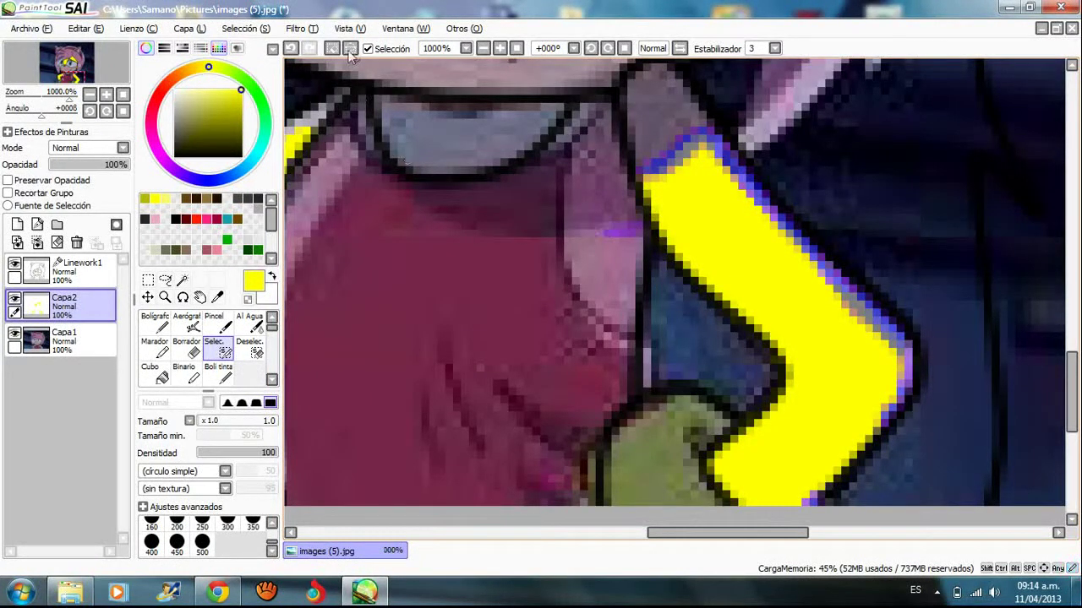
pyautogui.click(291, 49)
pyautogui.scroll(-4, 385, 279)
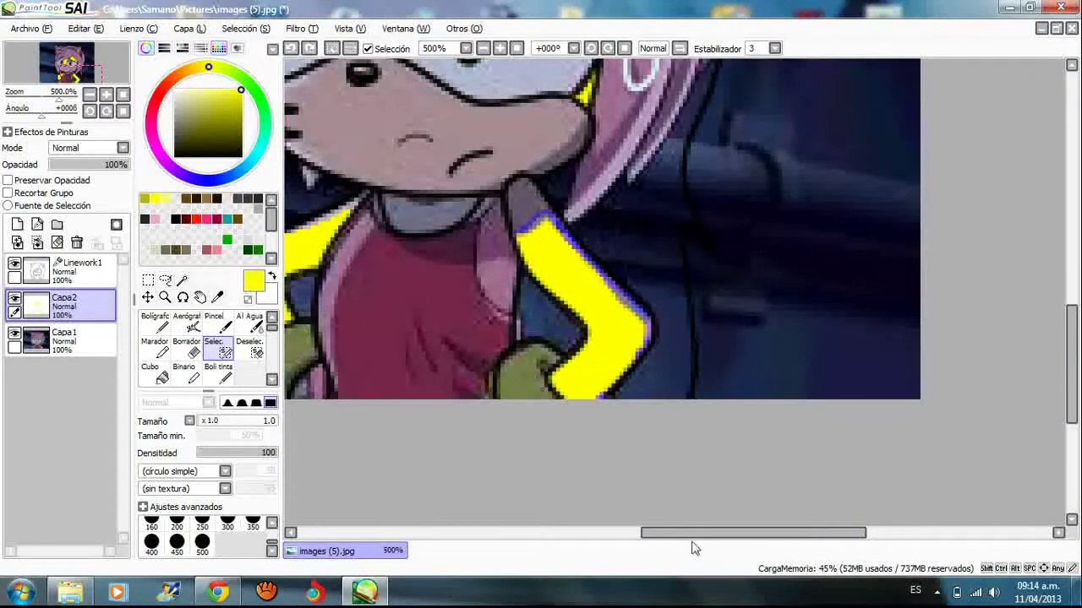
# Mark the unpainted strip along the left arm's upper edge with the Selec. brush at size 3
pyautogui.moveTo(664, 534); pyautogui.dragTo(580, 532)
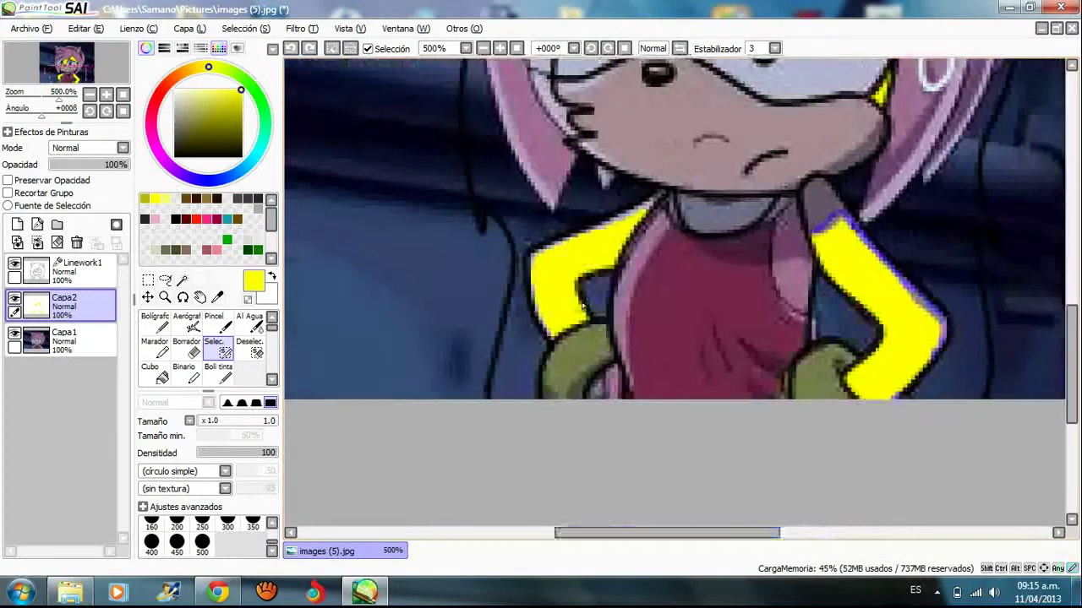
pyautogui.scroll(3, 365, 332)
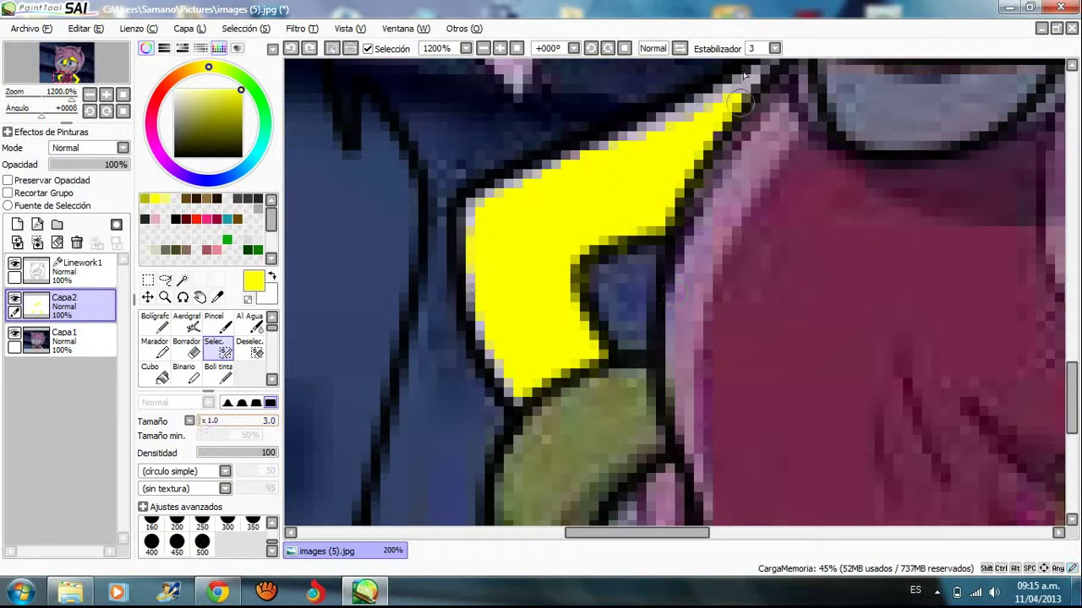
pyautogui.moveTo(747, 72); pyautogui.dragTo(470, 199)
pyautogui.scroll(-3, 507, 190)
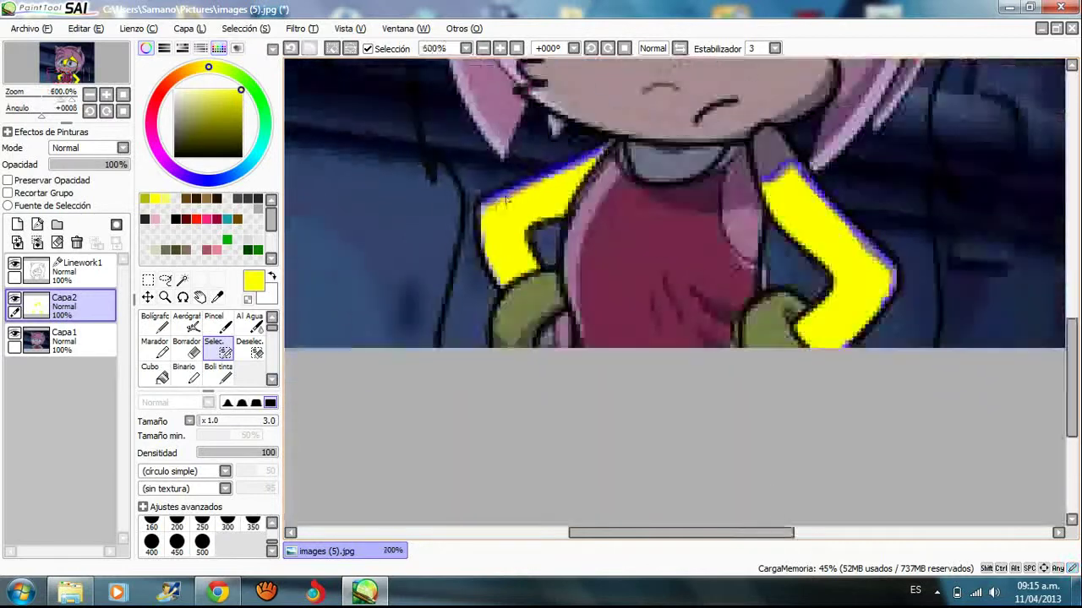
pyautogui.scroll(3, 558, 147)
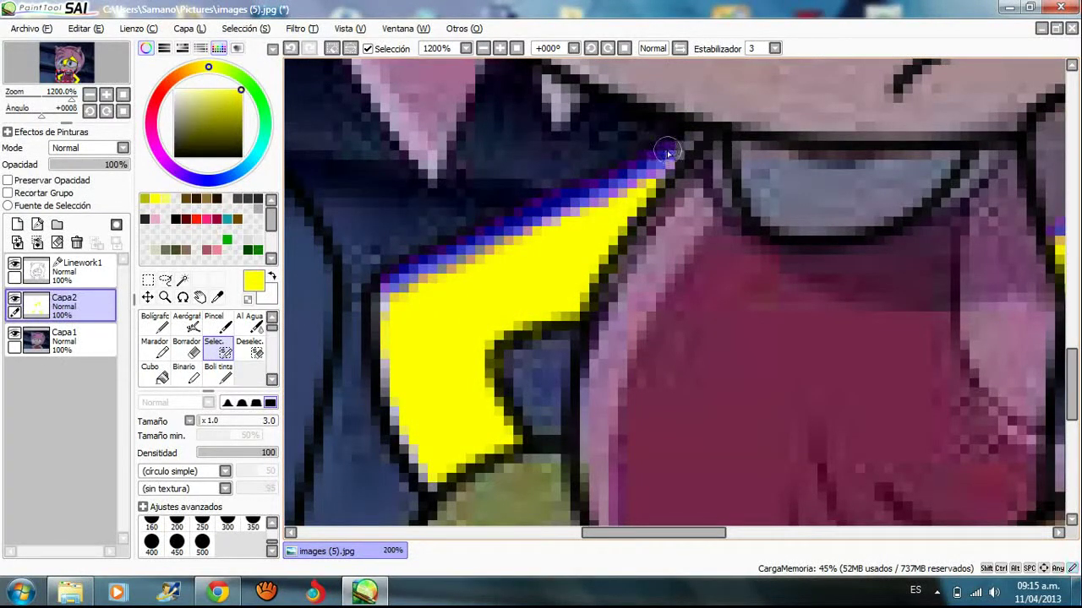
# Mark the unpainted strip down the left arm's outer edge with the Selec. brush at size 1.5, and return to Linework1
pyautogui.scroll(-1, 457, 291)
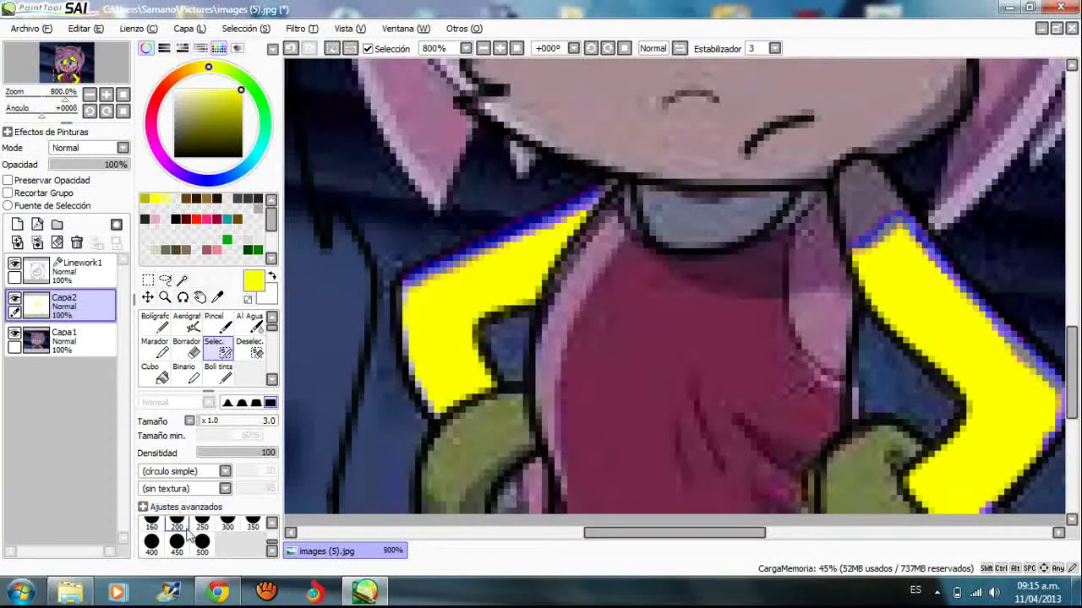
pyautogui.scroll(5, 251, 526)
pyautogui.click(227, 530)
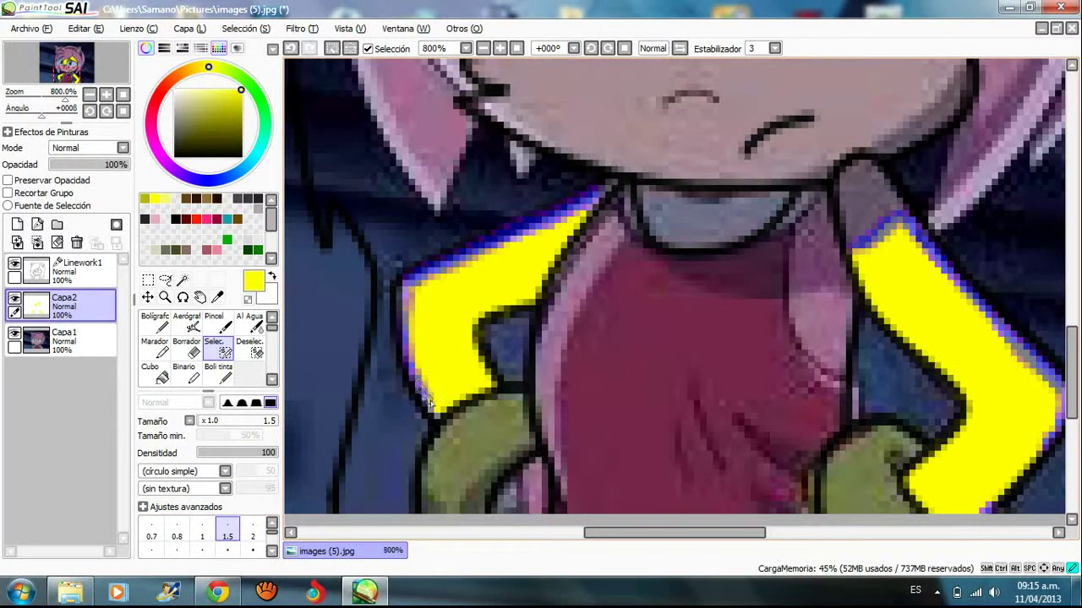
pyautogui.scroll(-2, 369, 411)
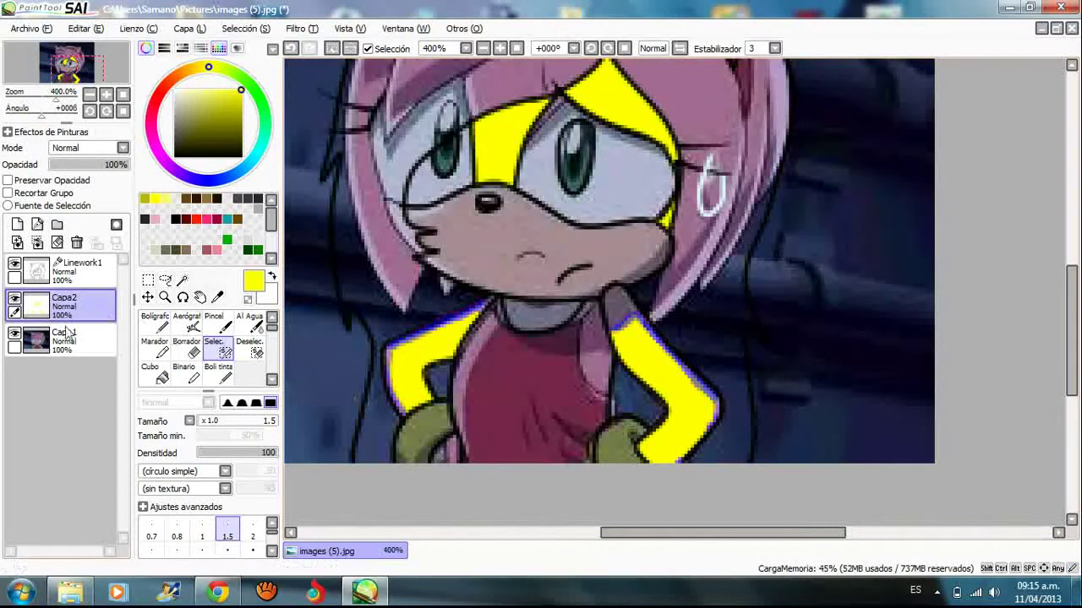
pyautogui.click(80, 272)
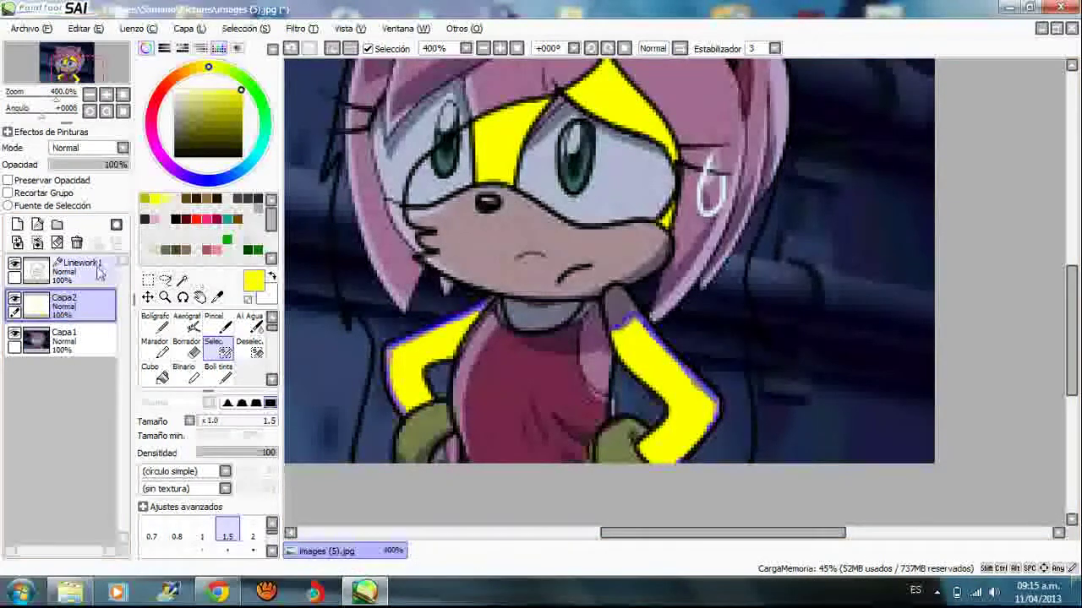
# Add the unpainted shoulder ends of both arms to the selection with the magic wand on Linework1
pyautogui.click(182, 281)
pyautogui.scroll(4, 600, 290)
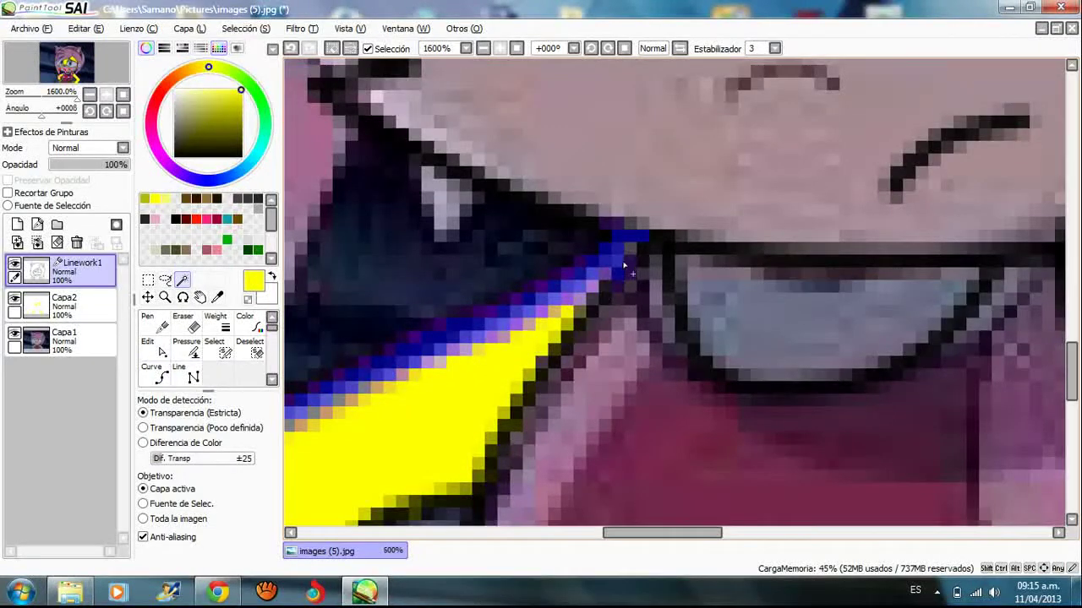
pyautogui.scroll(-3, 625, 265)
pyautogui.scroll(3, 838, 294)
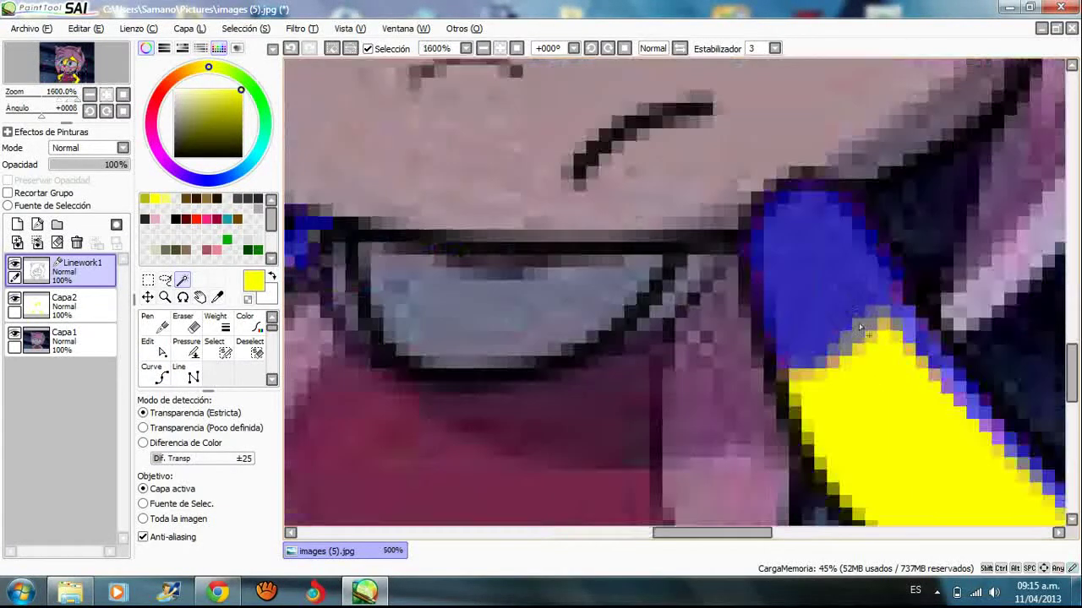
pyautogui.scroll(-4, 839, 353)
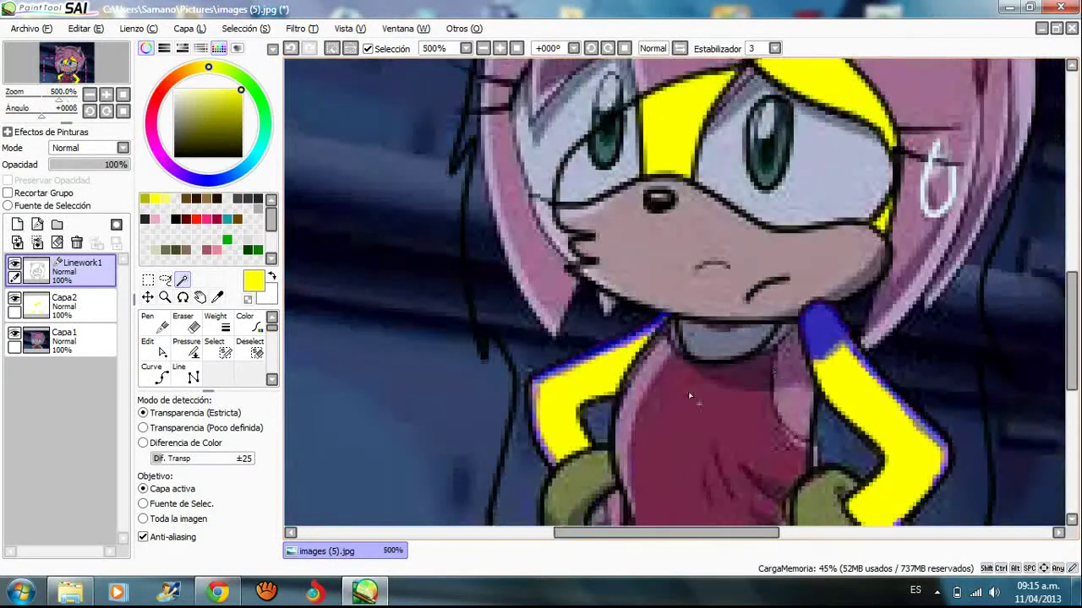
# On Capa2, shade the selected arm strips and shoulder in dark olive yellow with the Bolígrafo, and clear the selection with the Deselec. brush
pyautogui.click(38, 306)
pyautogui.click(154, 322)
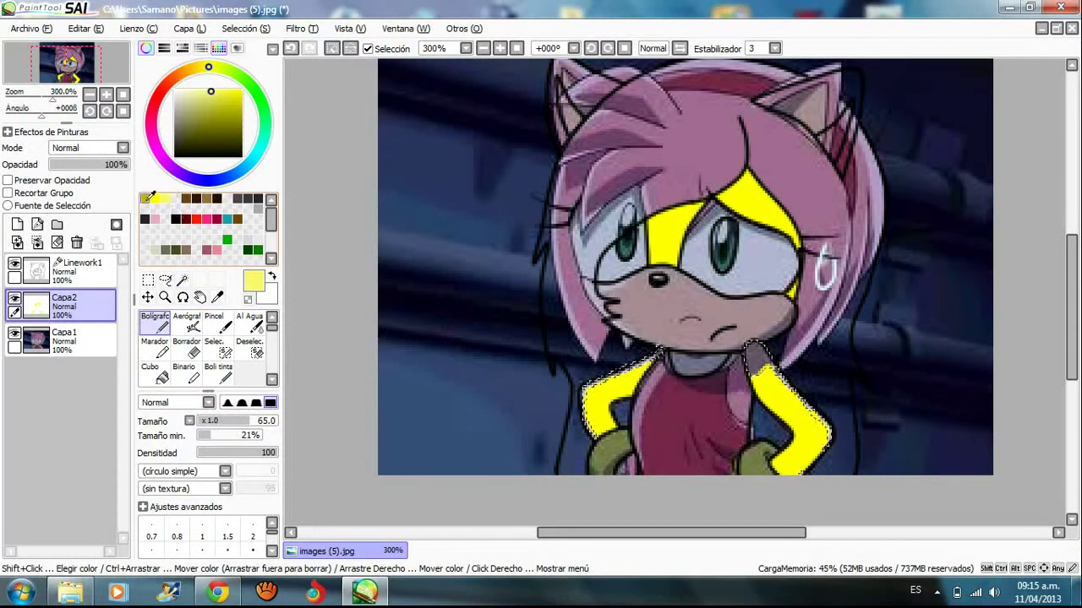
pyautogui.click(155, 197)
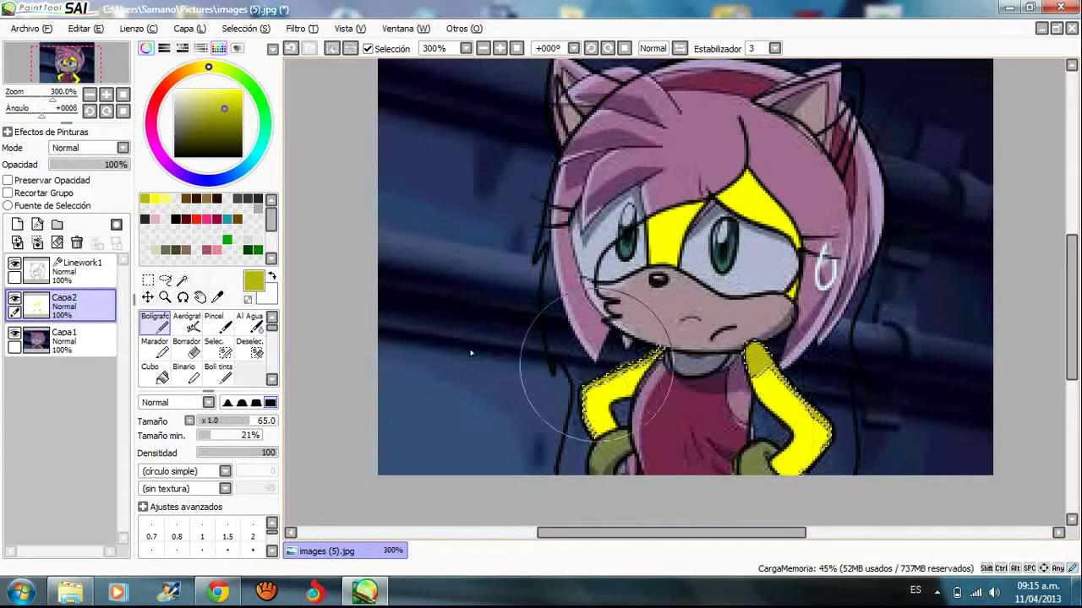
pyautogui.click(250, 347)
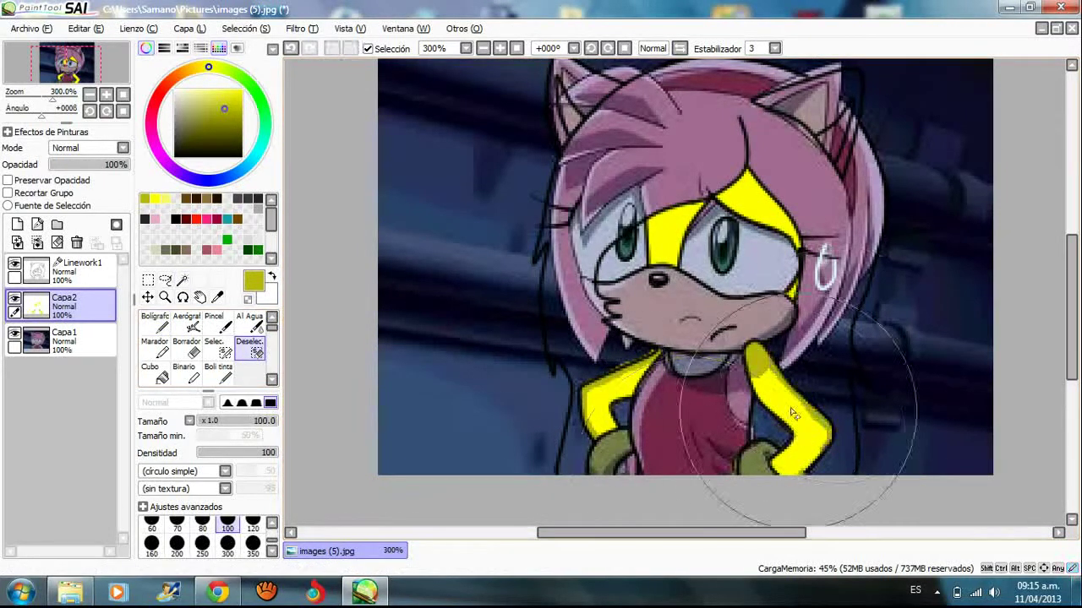
pyautogui.scroll(-2, 690, 389)
pyautogui.scroll(1, 690, 387)
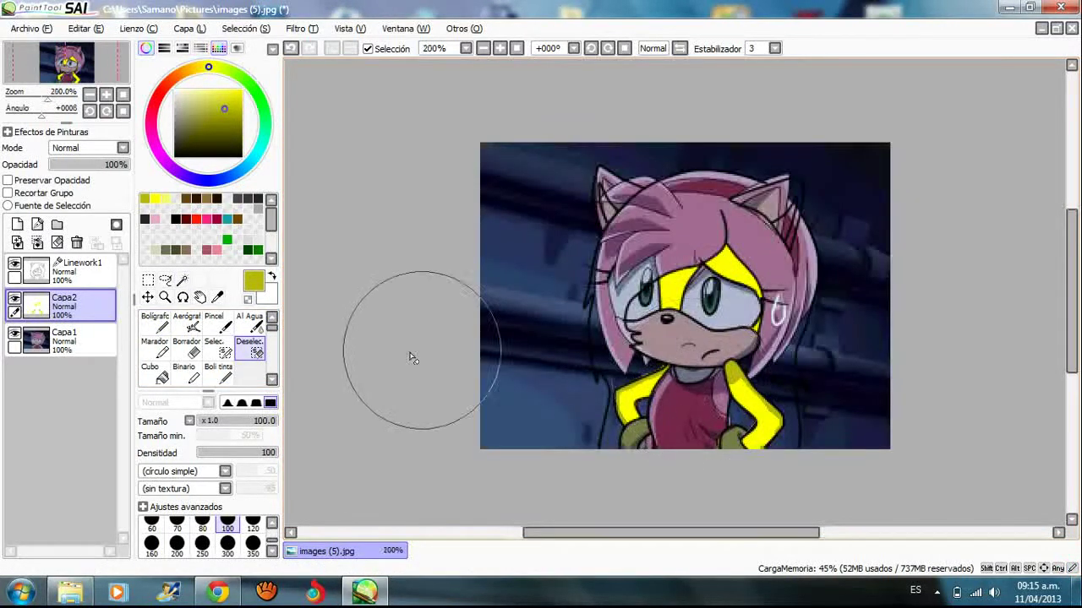
# On Linework1, mark the inner edge of the pale outer band beside the earring-side hair with the size 2 Select brush
pyautogui.click(80, 269)
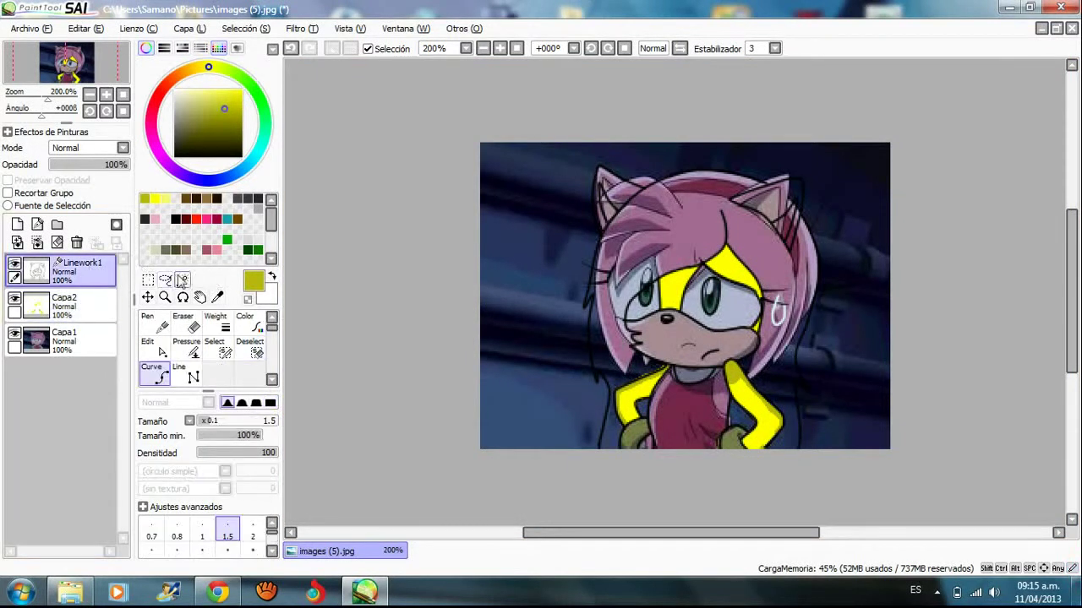
pyautogui.click(182, 280)
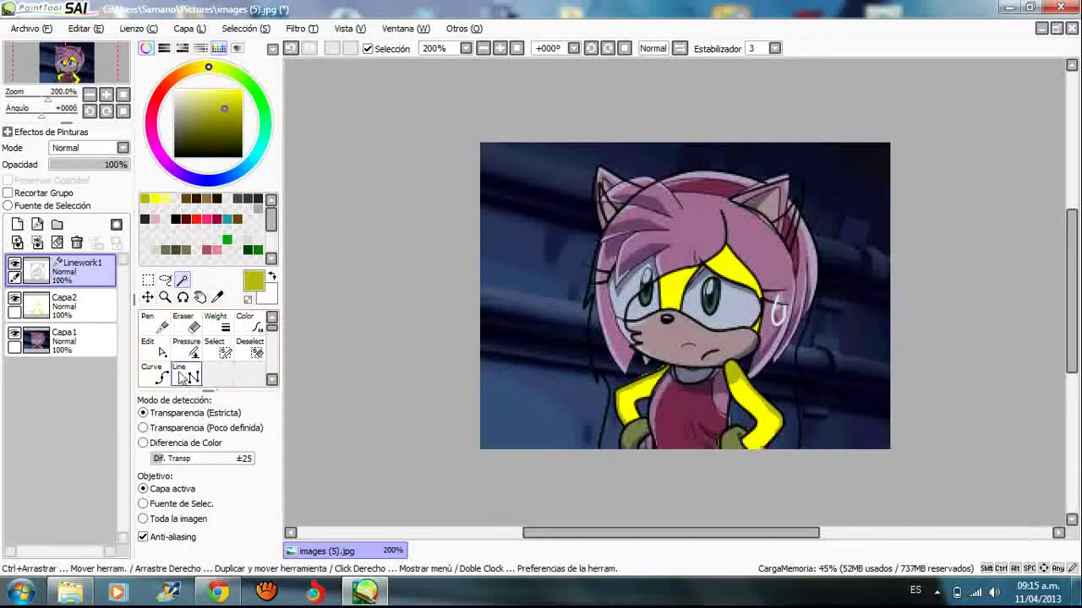
pyautogui.click(64, 304)
pyautogui.click(221, 351)
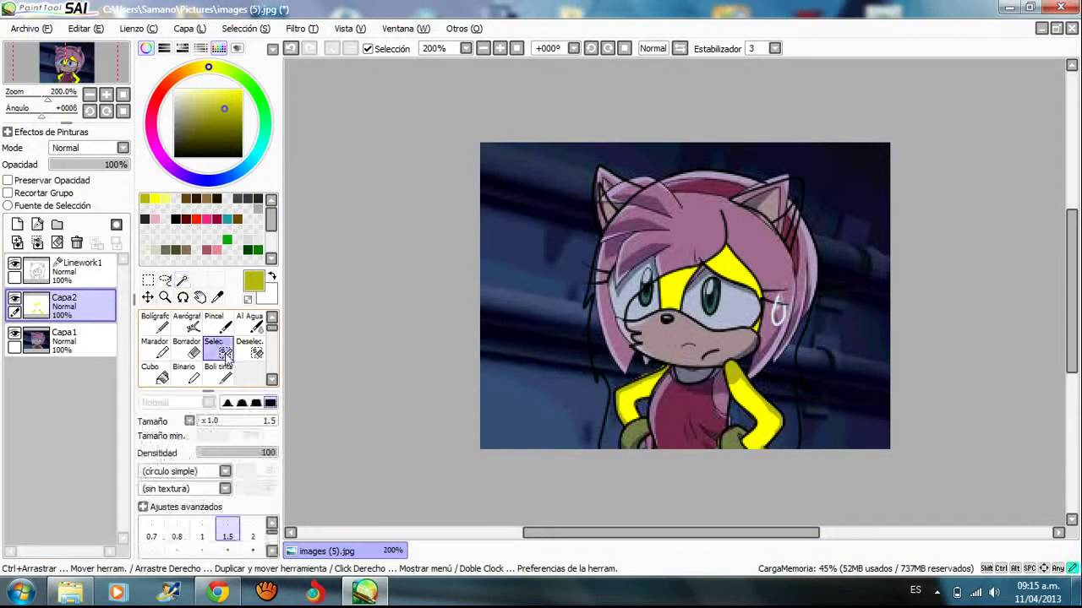
pyautogui.click(68, 269)
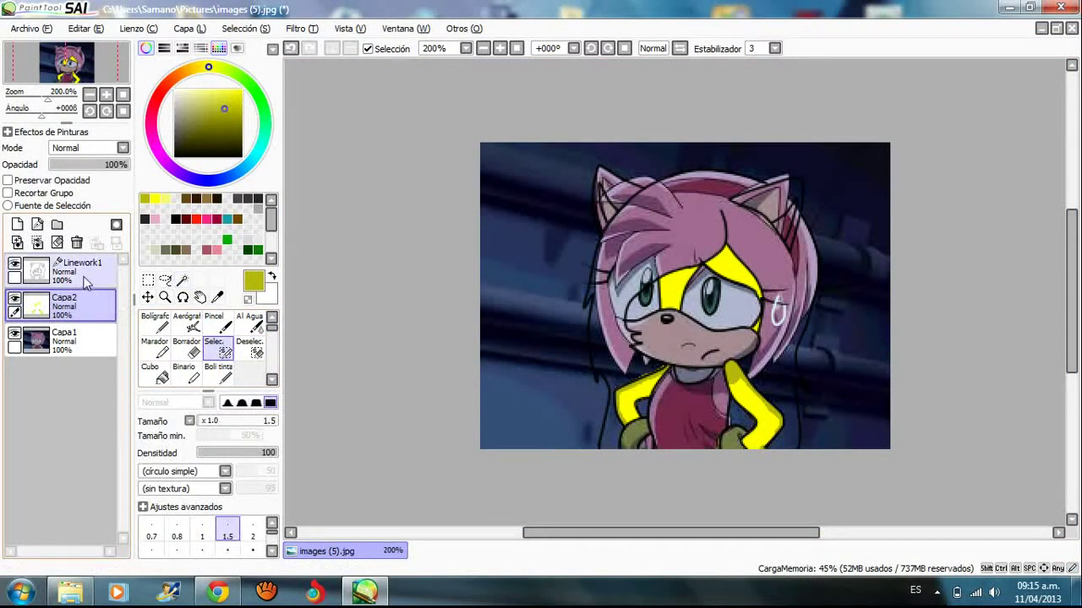
pyautogui.click(222, 353)
pyautogui.scroll(3, 915, 312)
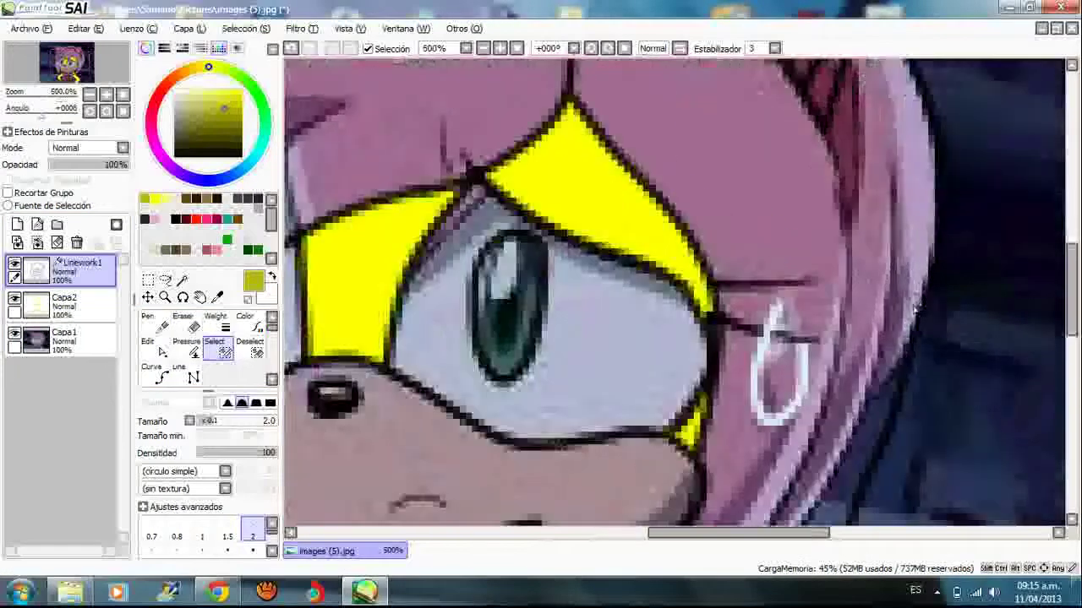
pyautogui.scroll(3, 914, 309)
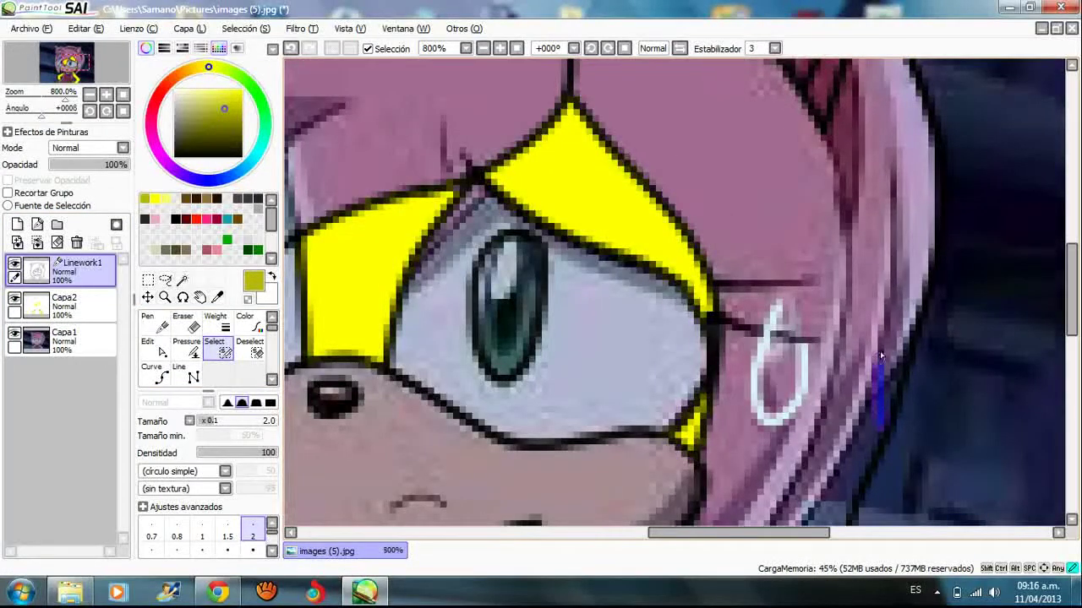
pyautogui.scroll(-3, 887, 270)
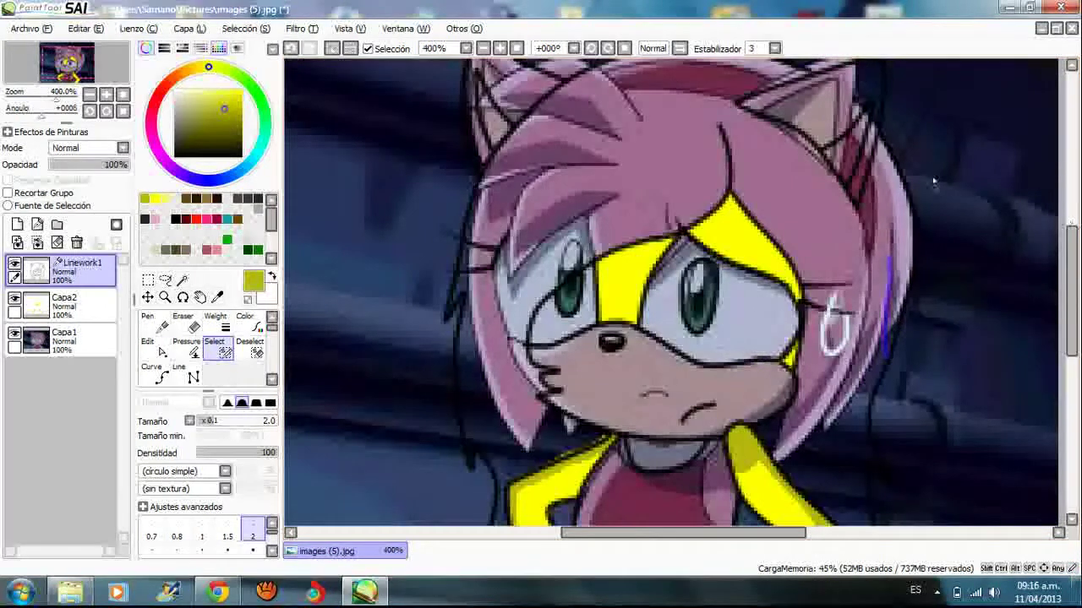
pyautogui.scroll(3, 868, 164)
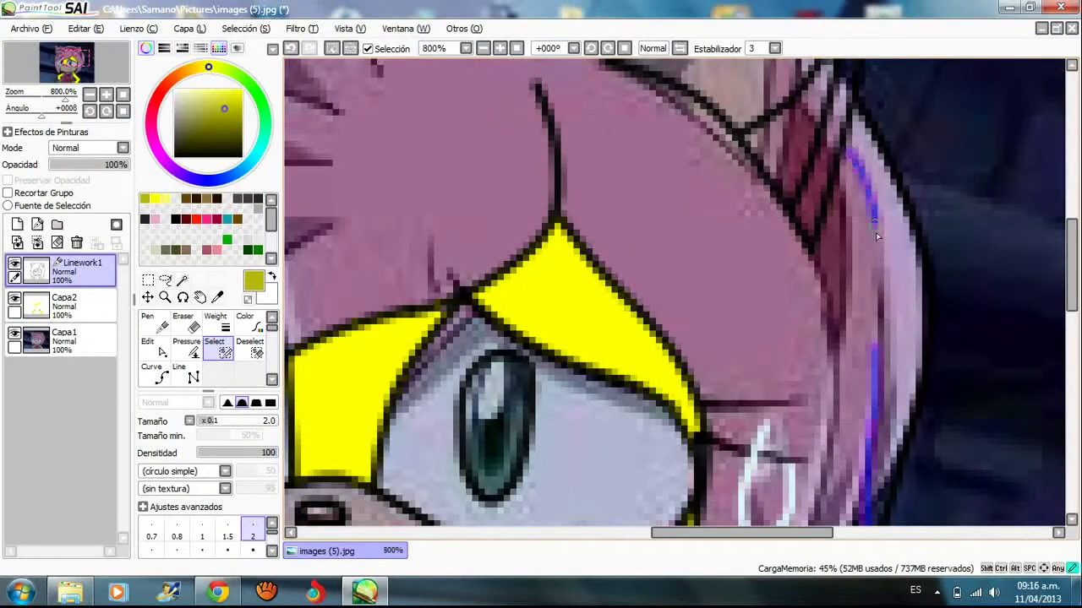
pyautogui.scroll(-5, 881, 336)
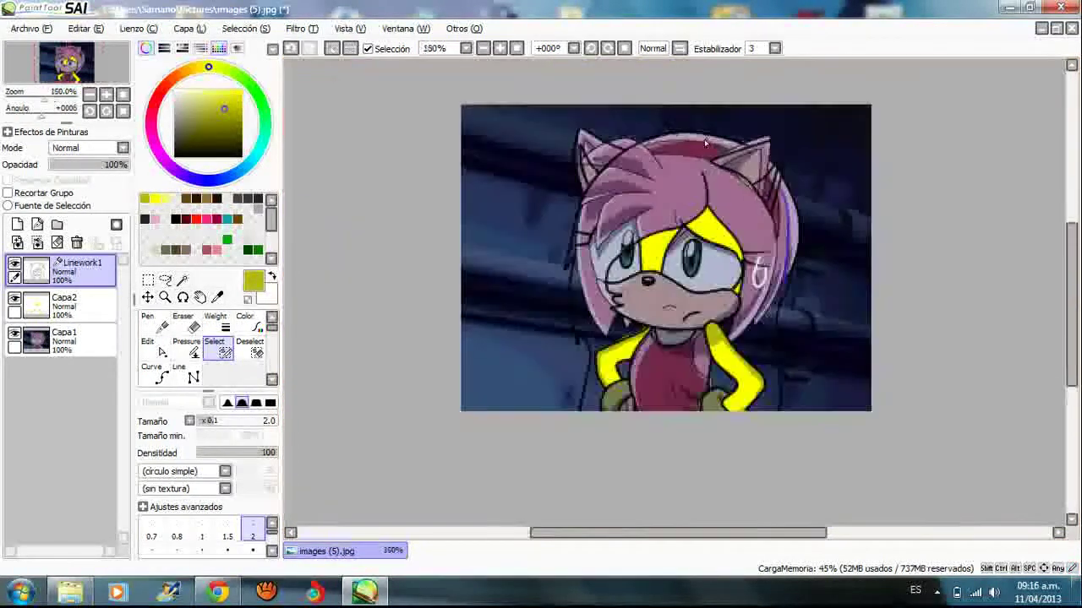
# Mark the lower edge of the pale band across the top of the head between the ears with the size 2 Select brush
pyautogui.scroll(6, 752, 151)
pyautogui.moveTo(823, 192)
pyautogui.mouseDown()
pyautogui.moveTo(727, 159)
pyautogui.moveTo(562, 137)
pyautogui.moveTo(484, 137)
pyautogui.moveTo(369, 159)
pyautogui.mouseUp()
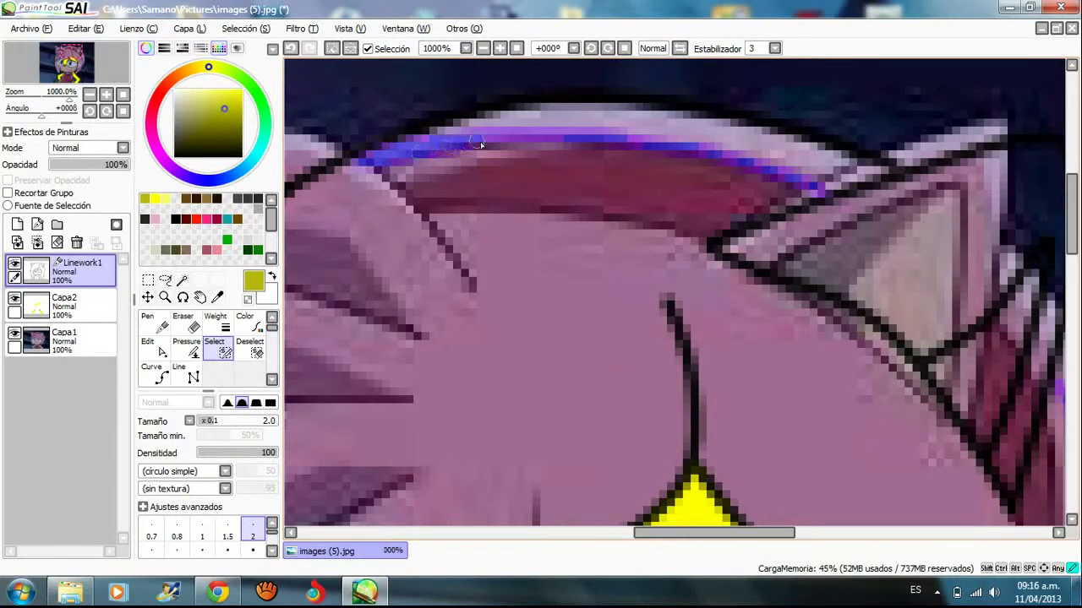
# Examine the hair outline and the marked boundary strokes around the head for gaps
pyautogui.scroll(-8, 901, 320)
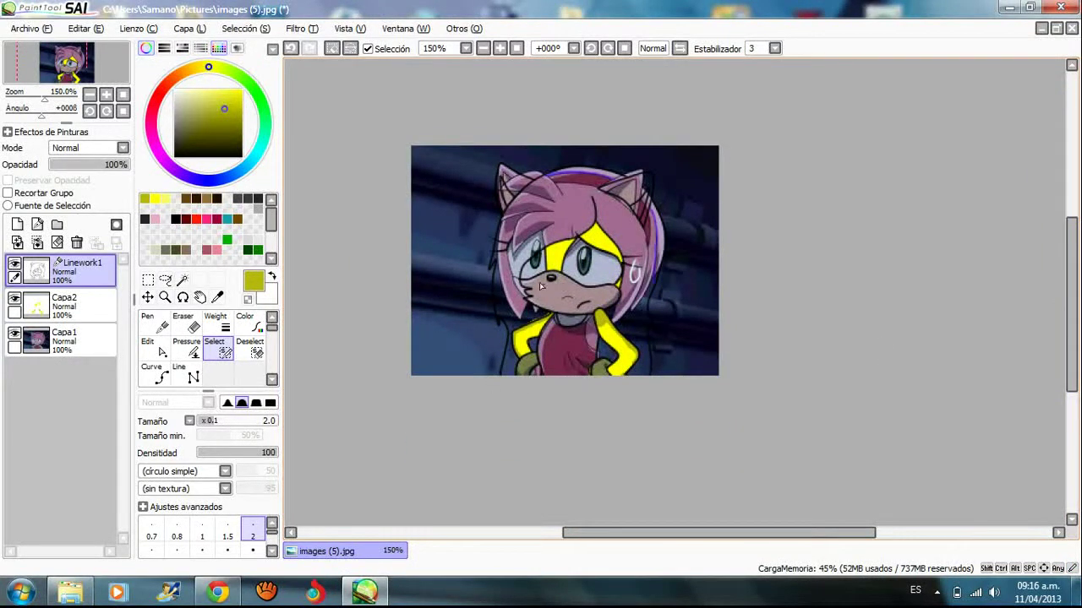
pyautogui.scroll(5, 539, 283)
pyautogui.scroll(-4, 489, 279)
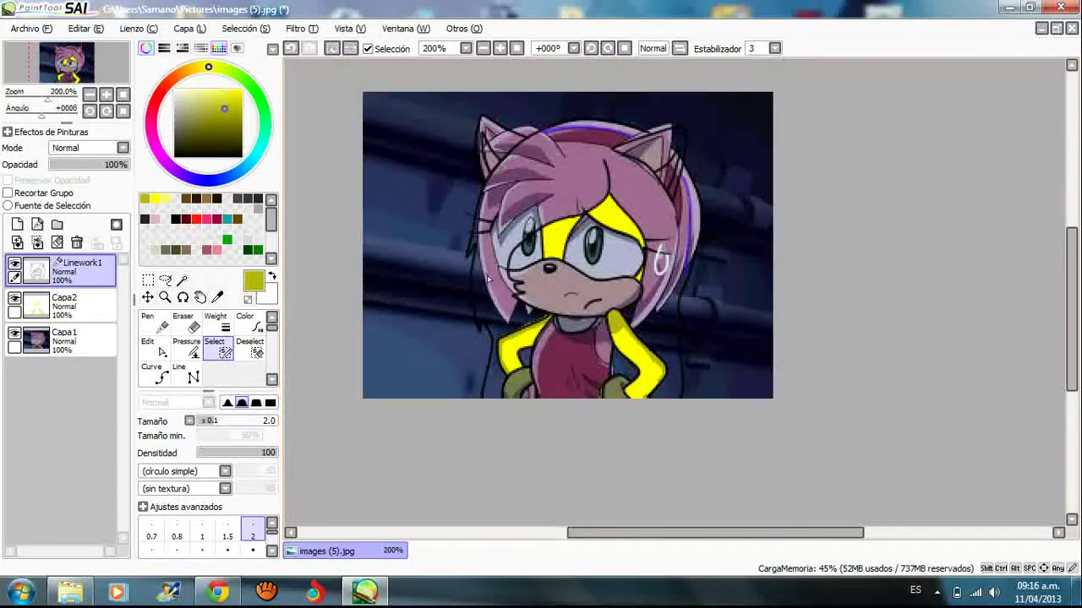
pyautogui.scroll(6, 545, 338)
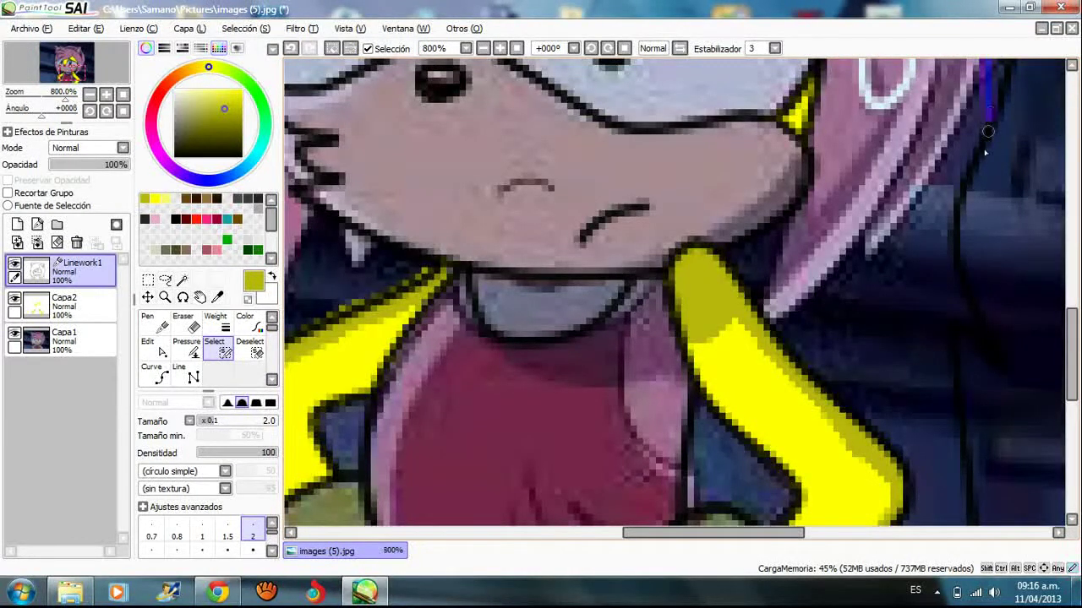
pyautogui.scroll(-5, 985, 150)
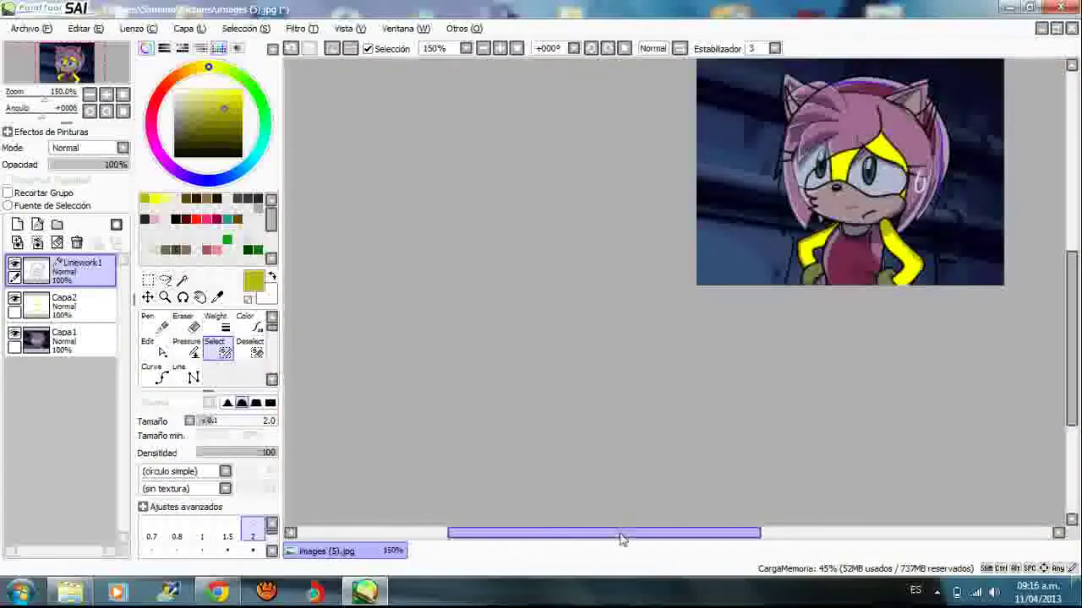
pyautogui.moveTo(620, 536); pyautogui.dragTo(682, 536)
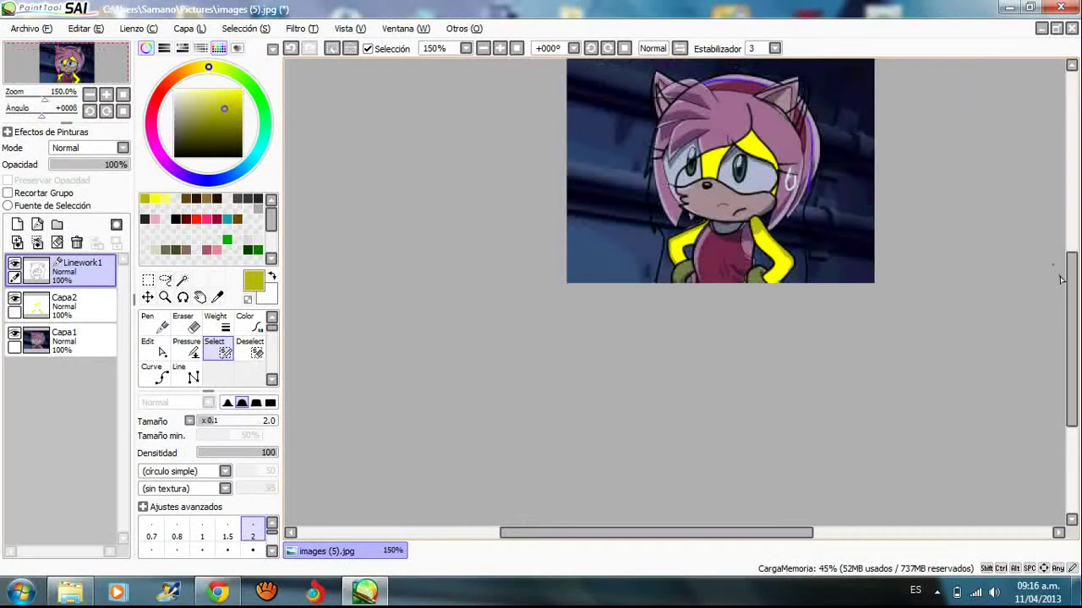
pyautogui.moveTo(1061, 279); pyautogui.dragTo(1061, 255)
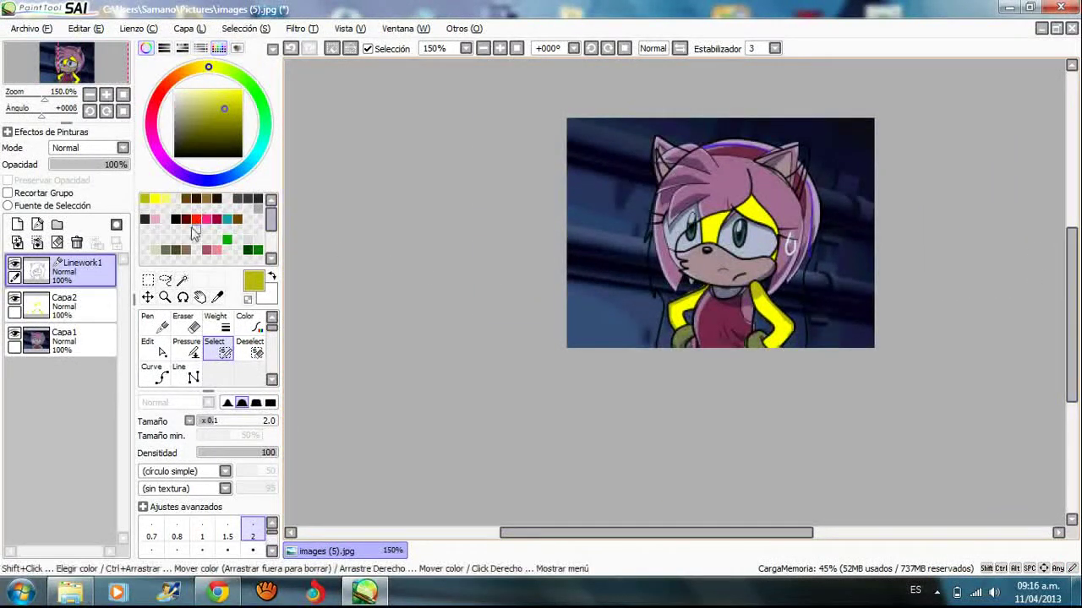
# Select the whole hair area, including the long side strands, with the magic wand on Linework1
pyautogui.click(93, 306)
pyautogui.click(182, 279)
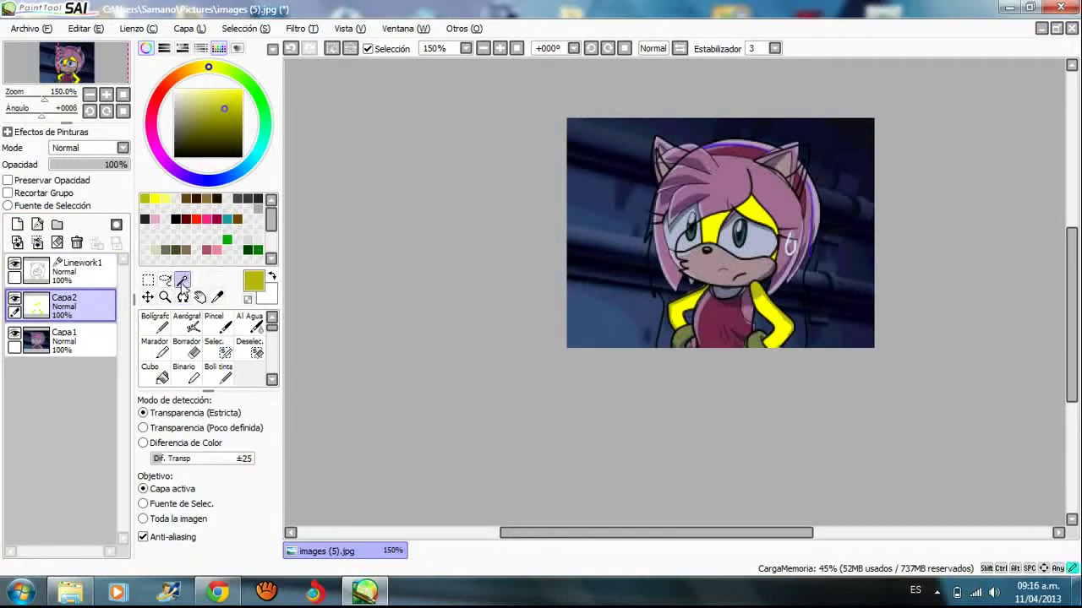
pyautogui.click(82, 271)
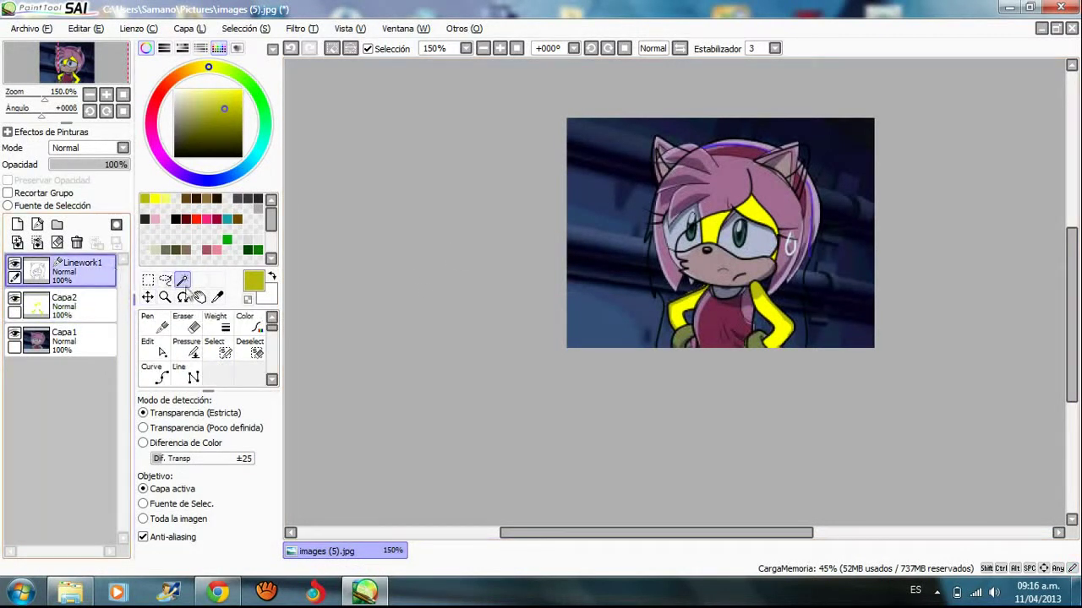
pyautogui.scroll(2, 728, 192)
pyautogui.click(728, 192)
pyautogui.scroll(-2, 774, 254)
pyautogui.scroll(2, 796, 342)
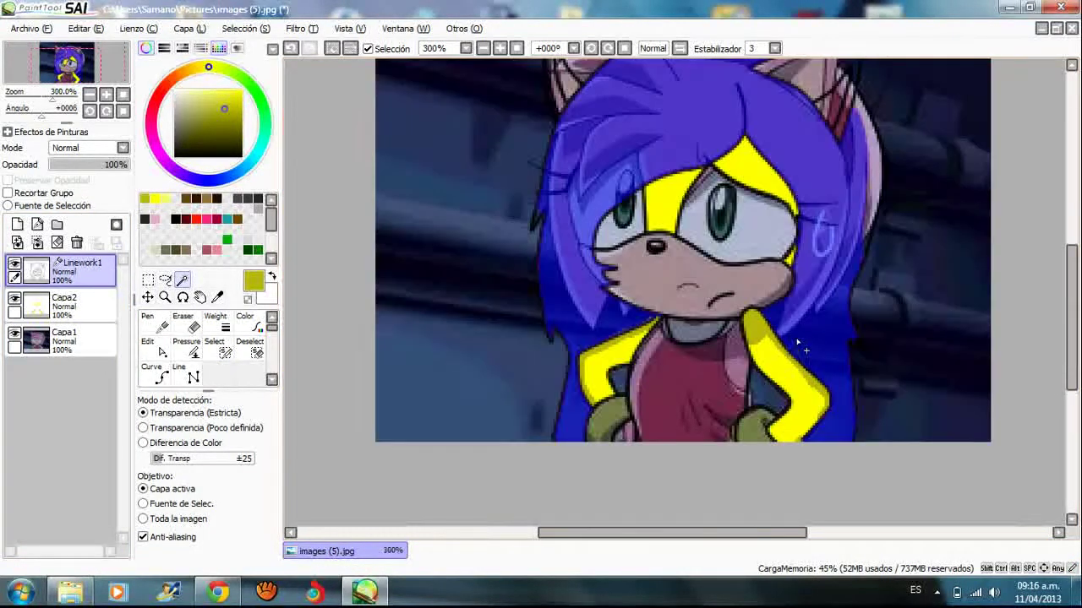
# Add the gaps between the arms and the dress to the hair selection with the magic wand
pyautogui.scroll(5, 623, 385)
pyautogui.click(623, 386)
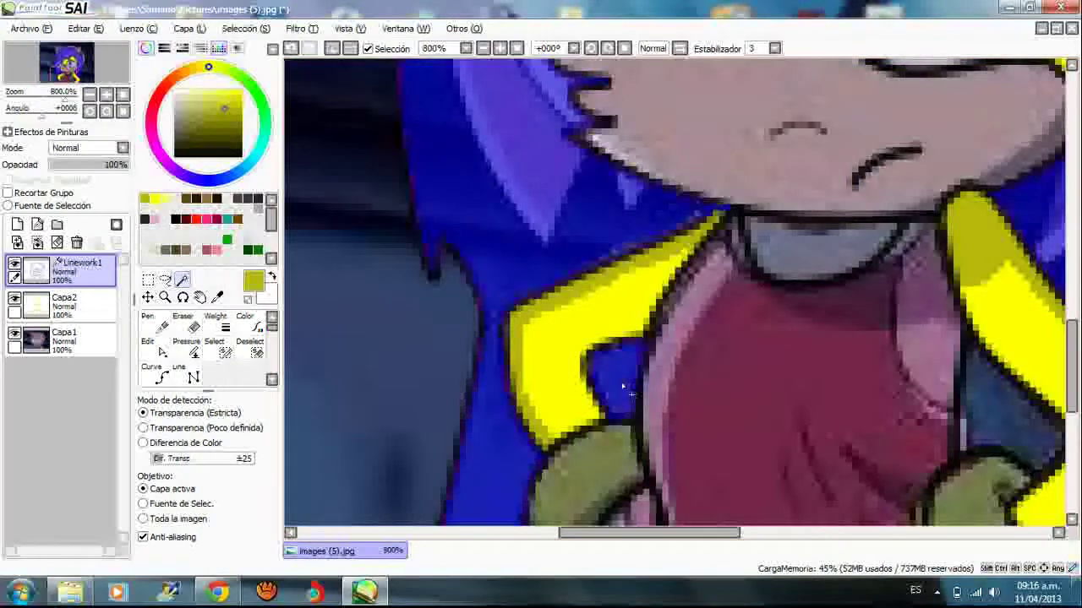
pyautogui.scroll(-4, 627, 395)
pyautogui.scroll(2, 658, 429)
pyautogui.scroll(-2, 652, 439)
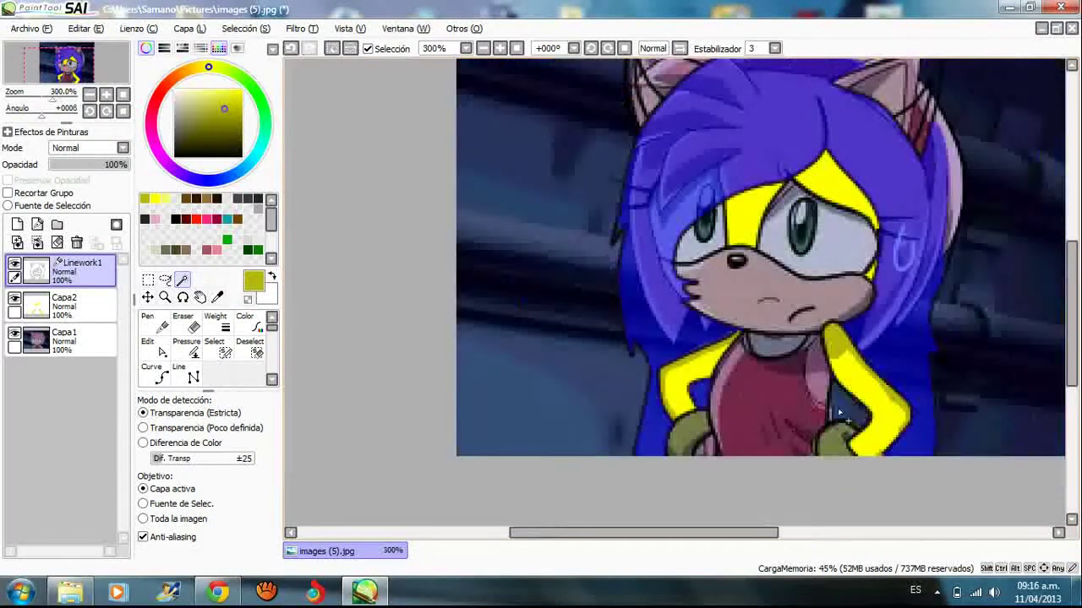
pyautogui.scroll(2, 842, 408)
pyautogui.scroll(-3, 841, 408)
pyautogui.scroll(2, 784, 268)
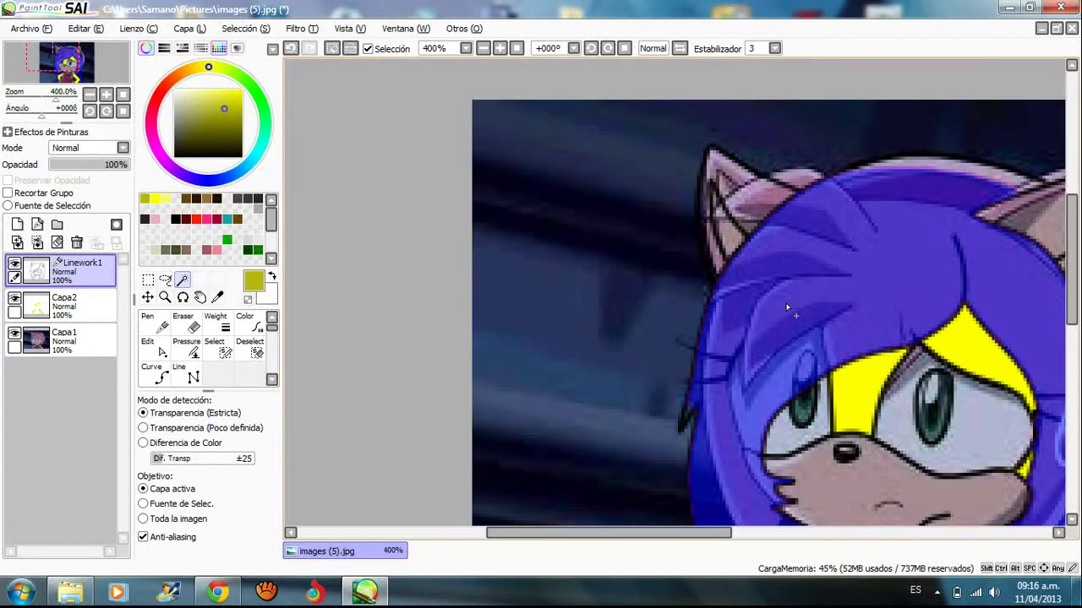
pyautogui.scroll(-4, 748, 302)
pyautogui.scroll(1, 802, 353)
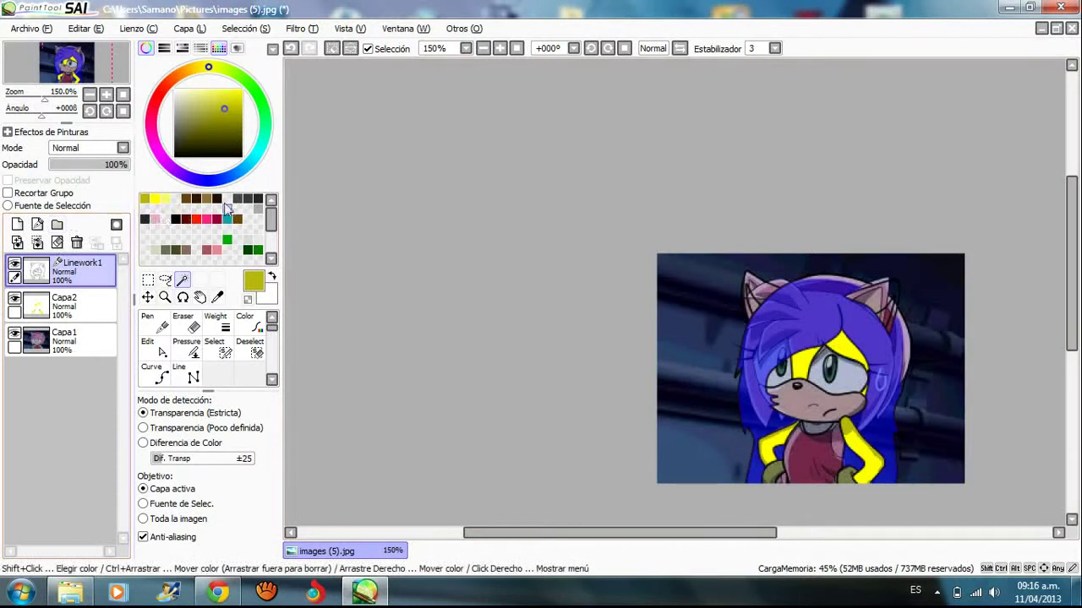
# On Capa2, paint the selected hair medium brown with the Bolígrafo
pyautogui.click(193, 198)
pyautogui.click(63, 305)
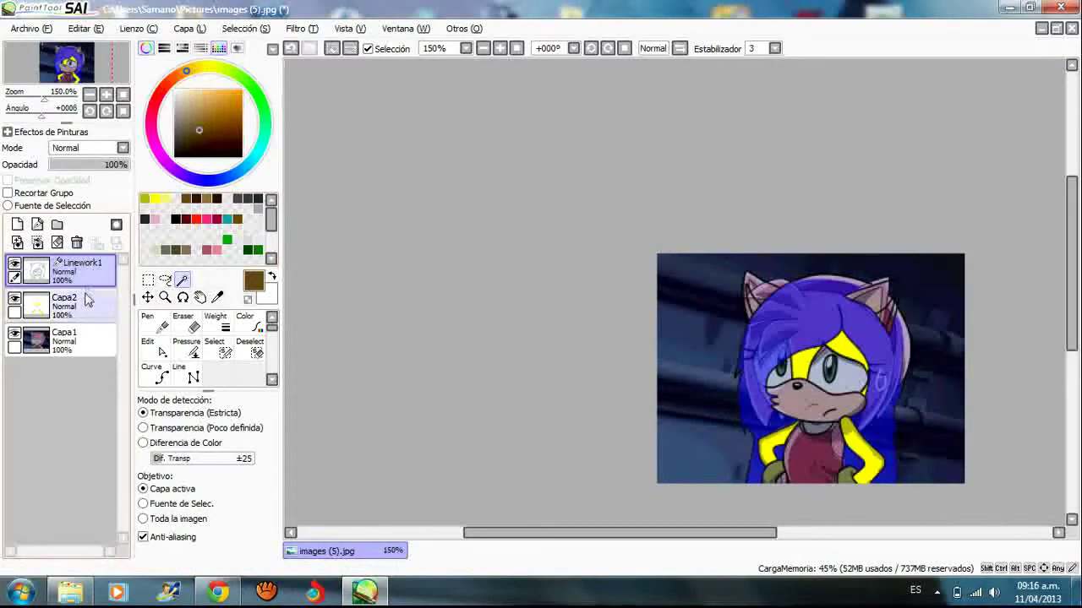
pyautogui.click(154, 322)
pyautogui.moveTo(845, 330)
pyautogui.mouseDown()
pyautogui.moveTo(824, 350)
pyautogui.moveTo(769, 313)
pyautogui.moveTo(879, 387)
pyautogui.moveTo(879, 452)
pyautogui.mouseUp()
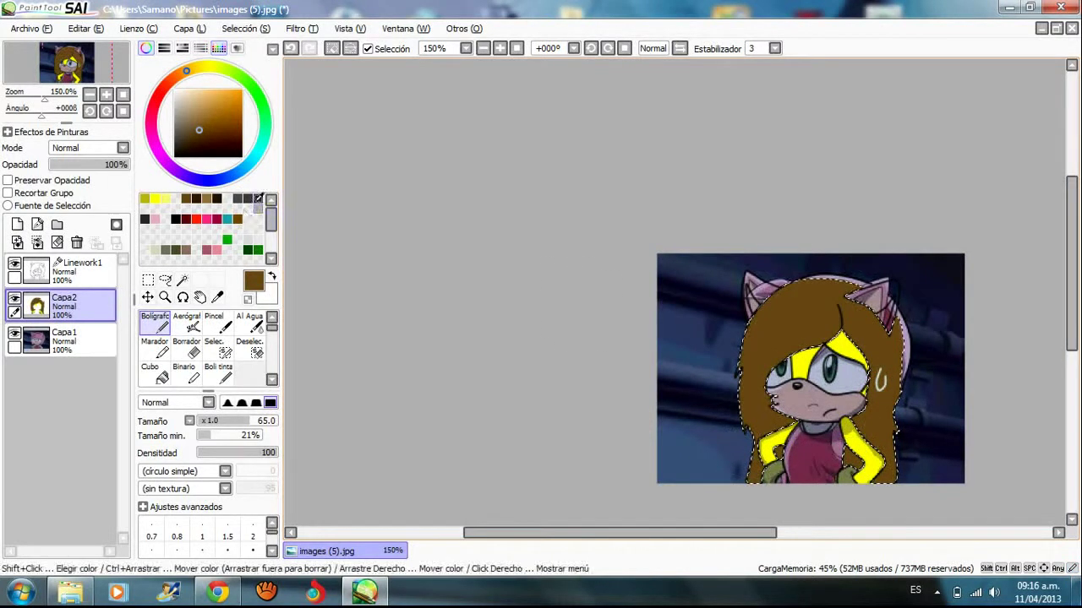
# Repaint the selected hair on Capa2 in very dark brown and clear the selection with the Deselec. brush
pyautogui.click(218, 198)
pyautogui.moveTo(737, 334)
pyautogui.mouseDown()
pyautogui.moveTo(752, 372)
pyautogui.moveTo(887, 338)
pyautogui.moveTo(803, 480)
pyautogui.moveTo(924, 408)
pyautogui.mouseUp()
pyautogui.moveTo(852, 408)
pyautogui.mouseDown()
pyautogui.moveTo(914, 285)
pyautogui.moveTo(898, 290)
pyautogui.mouseUp()
pyautogui.click(249, 346)
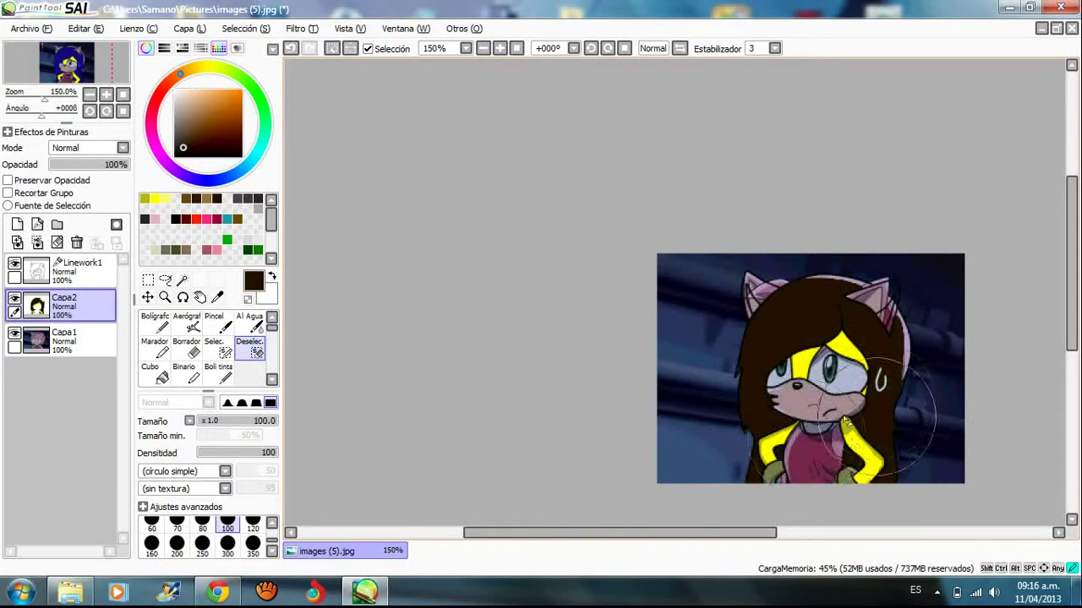
# Hide the original picture layer Capa1 to check the painted areas, and show it again
pyautogui.click(14, 336)
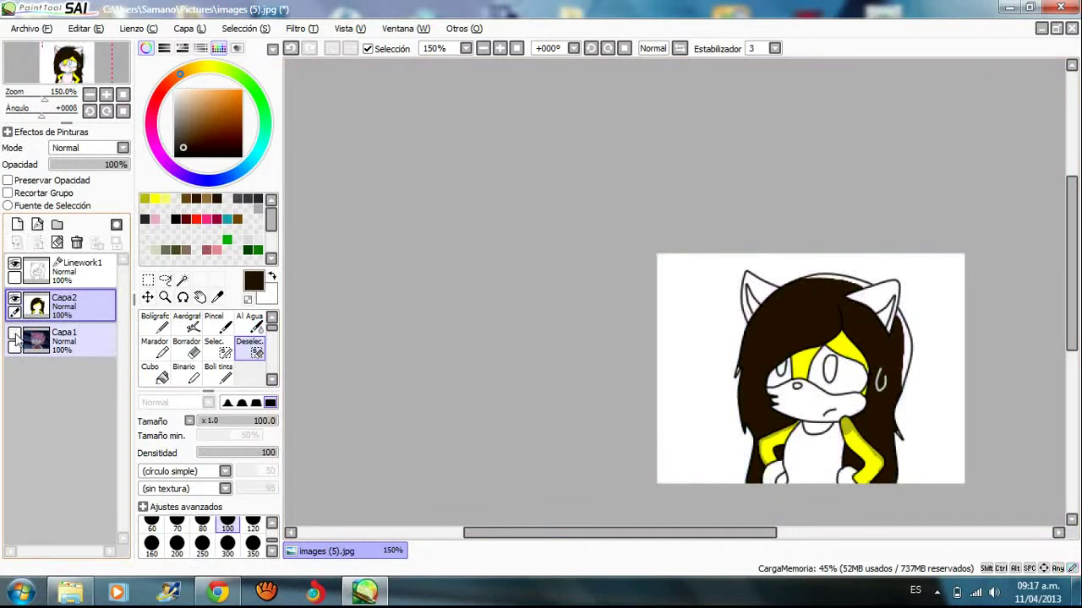
pyautogui.click(14, 335)
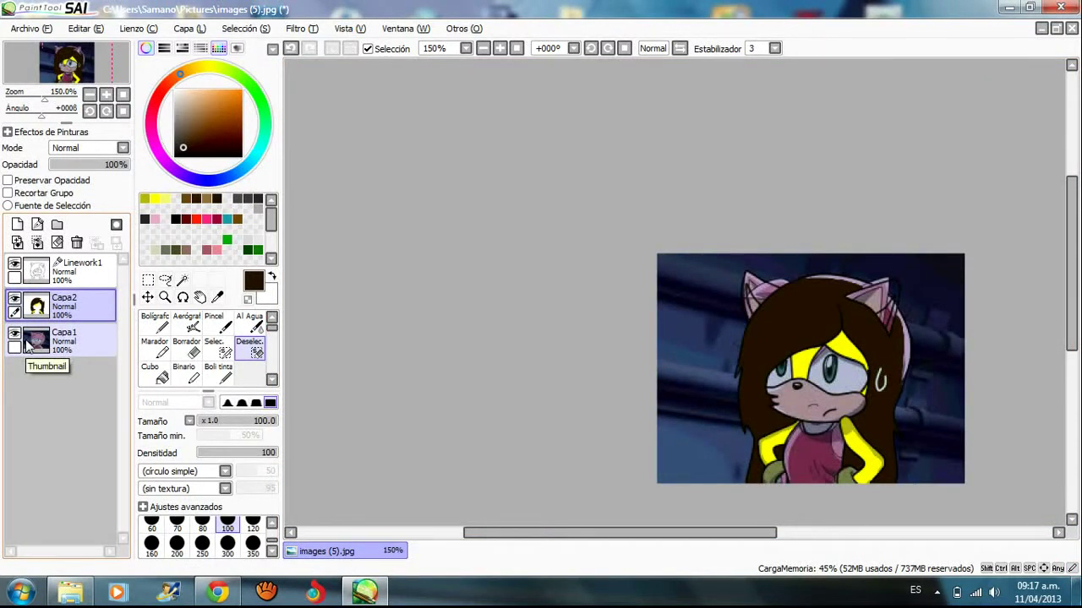
# On Linework1, trace the inner edge of the hair's outer strips along the back and top of the head with the Select tool
pyautogui.click(73, 279)
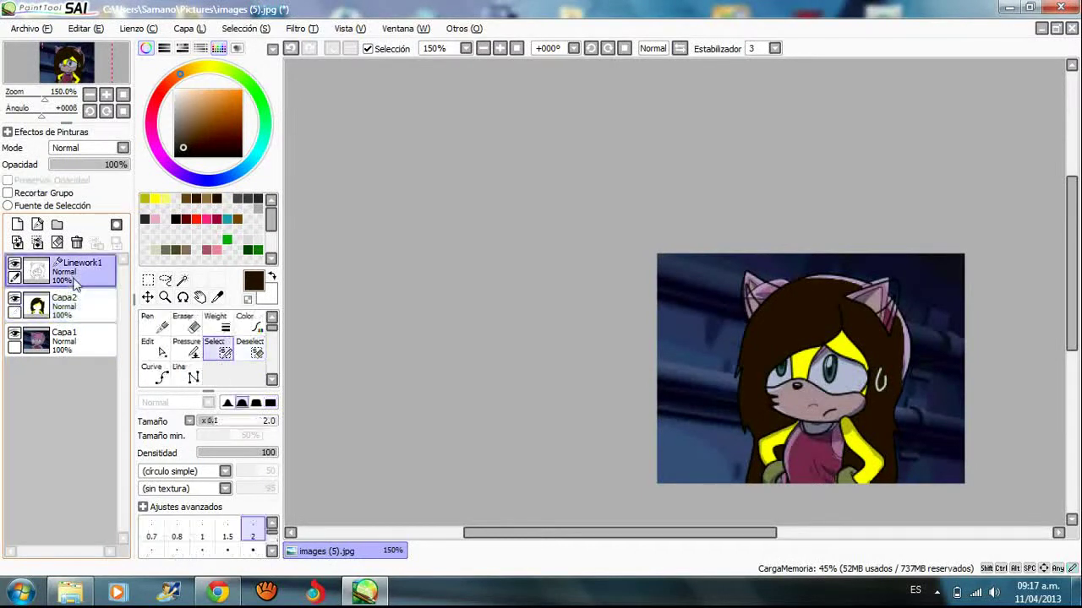
pyautogui.scroll(6, 971, 353)
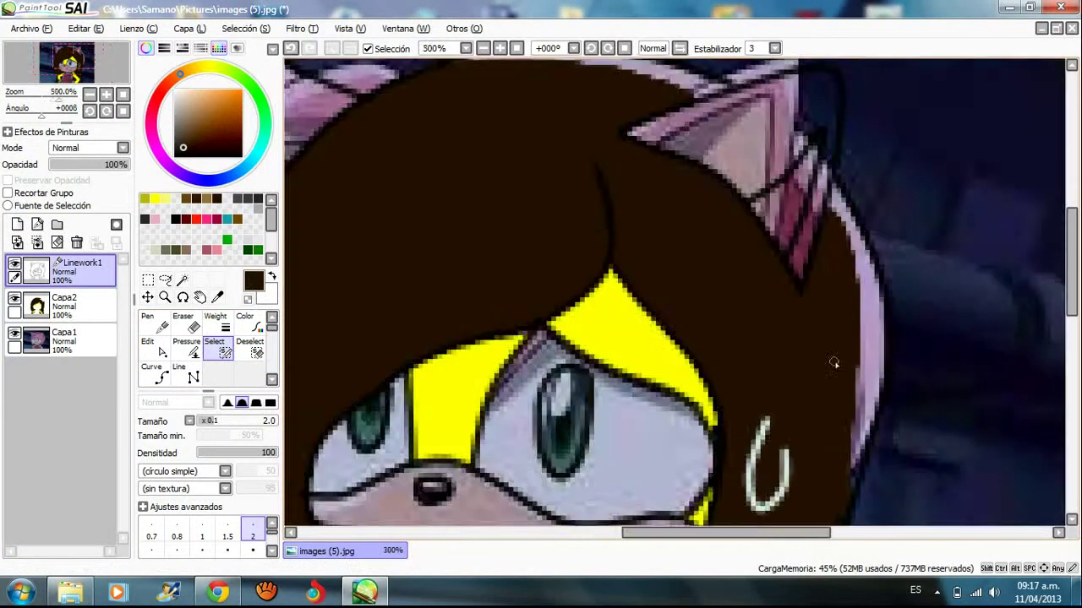
pyautogui.moveTo(838, 123)
pyautogui.mouseDown()
pyautogui.moveTo(863, 203)
pyautogui.moveTo(866, 322)
pyautogui.mouseUp()
pyautogui.moveTo(876, 271); pyautogui.dragTo(862, 195)
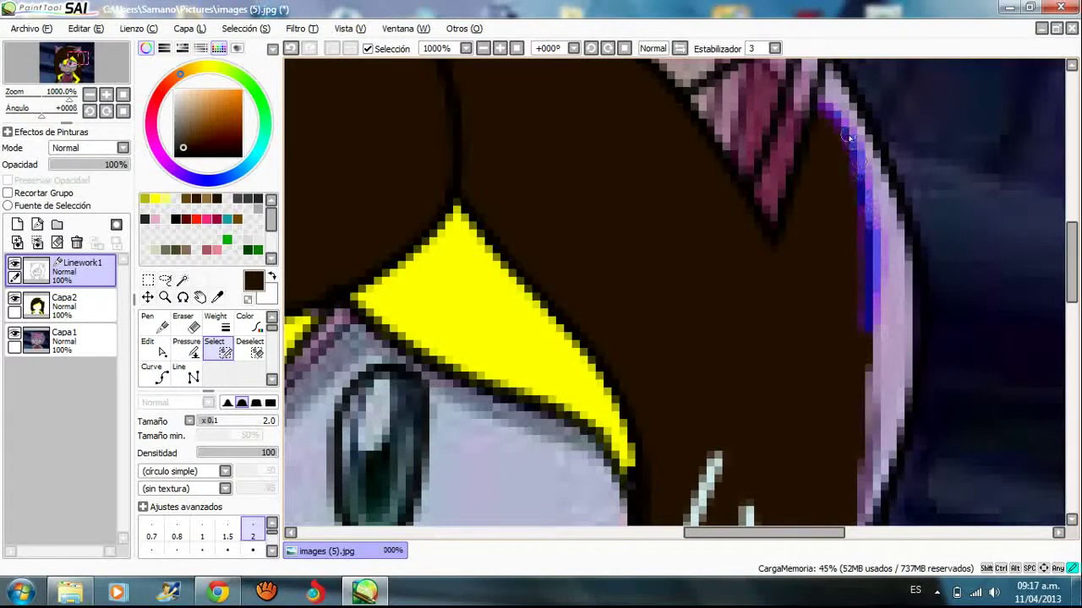
pyautogui.moveTo(1071, 264); pyautogui.dragTo(1071, 293)
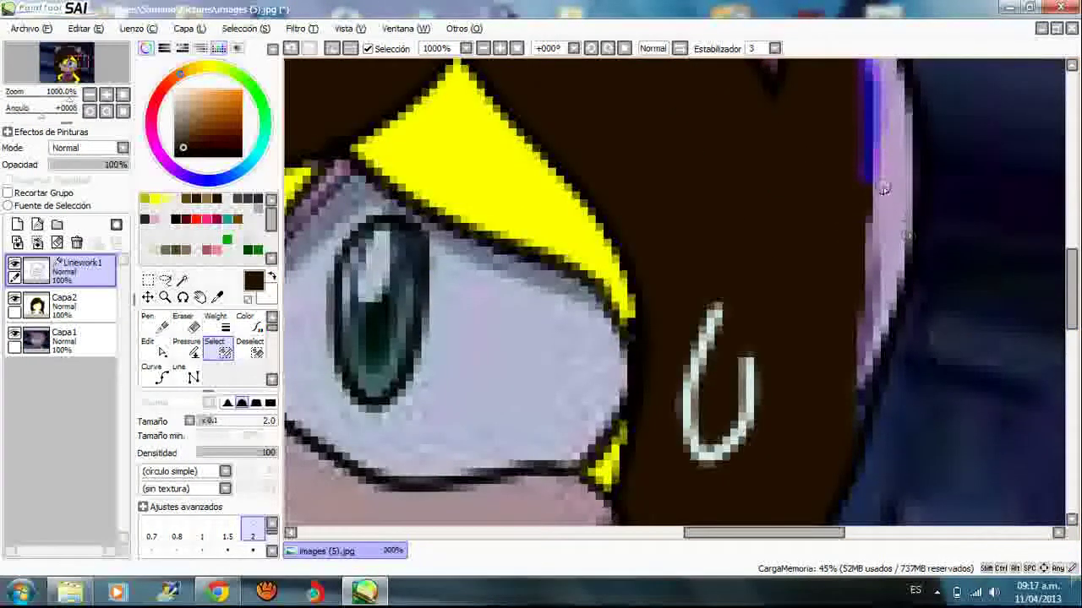
pyautogui.moveTo(883, 188); pyautogui.dragTo(864, 248)
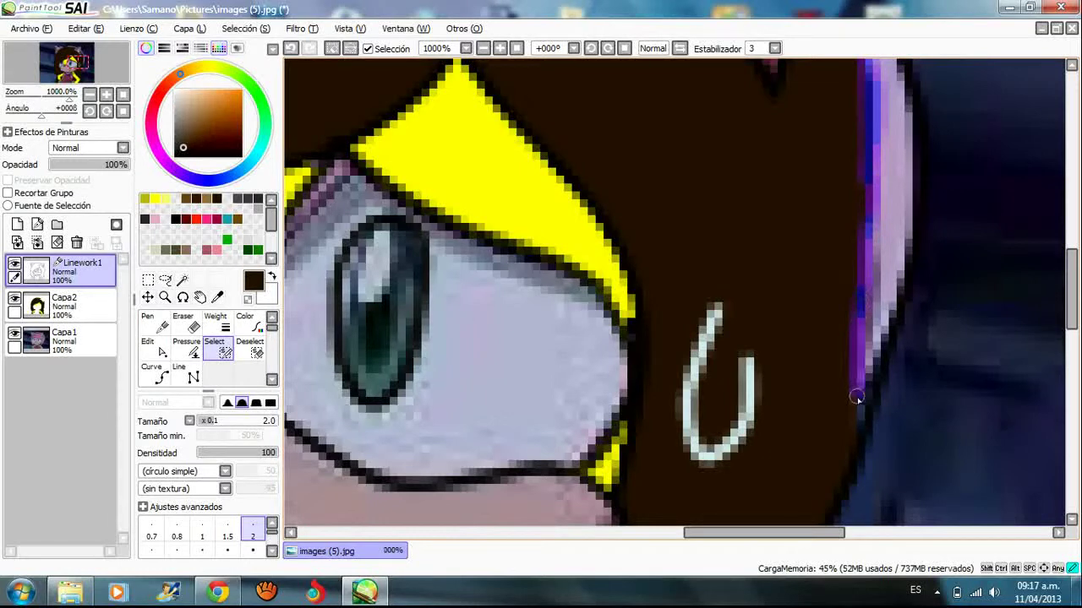
pyautogui.scroll(-8, 843, 347)
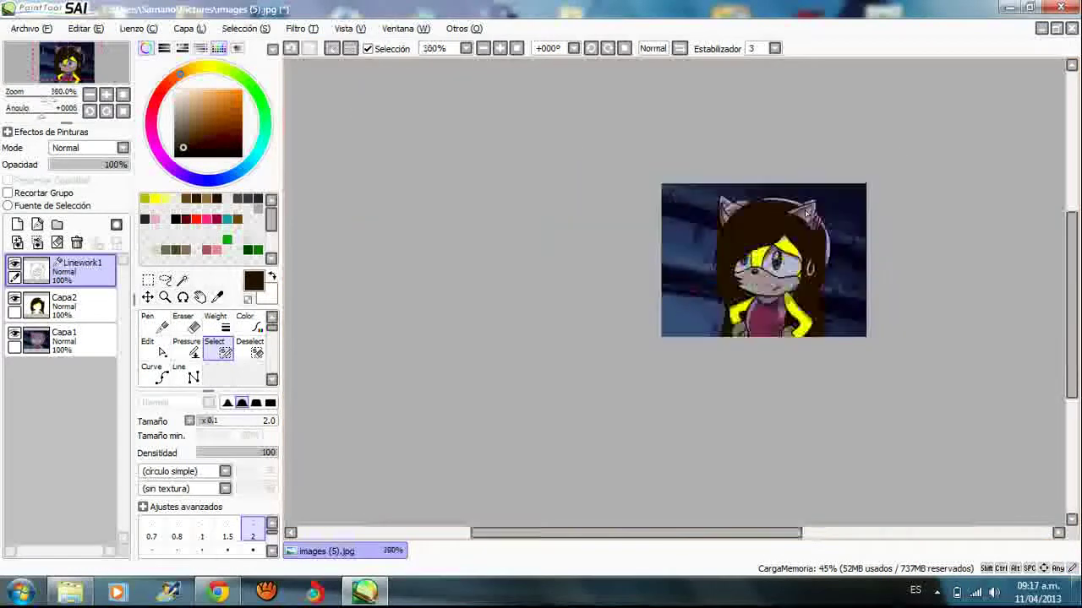
pyautogui.scroll(7, 801, 198)
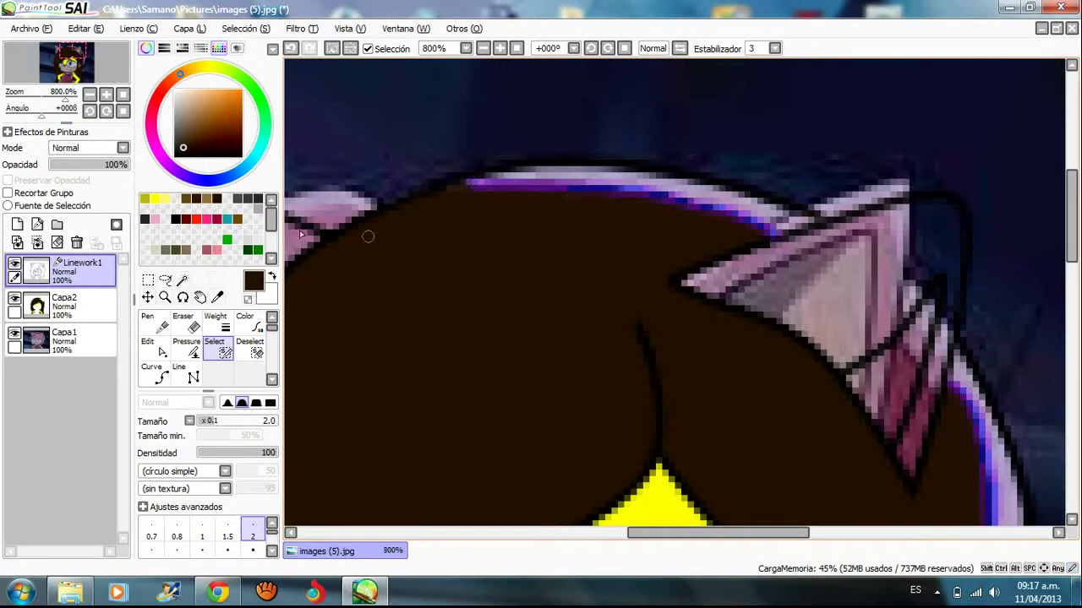
# Add the hair strips on top of the head and behind the ear to the selection with the magic wand
pyautogui.click(184, 280)
pyautogui.click(701, 211)
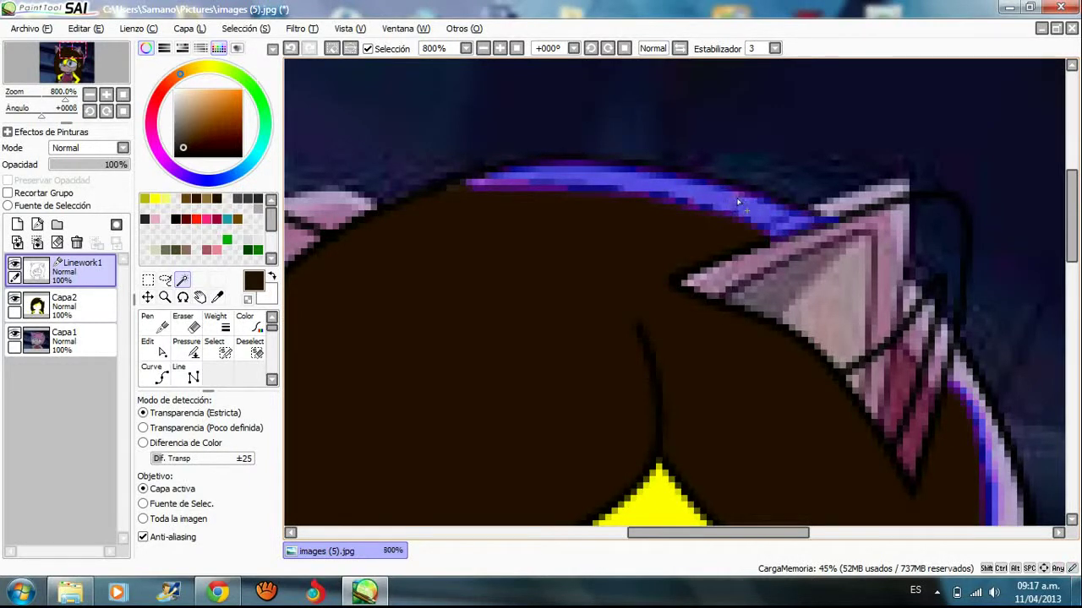
pyautogui.scroll(-3, 937, 312)
pyautogui.moveTo(1073, 276); pyautogui.dragTo(1072, 299)
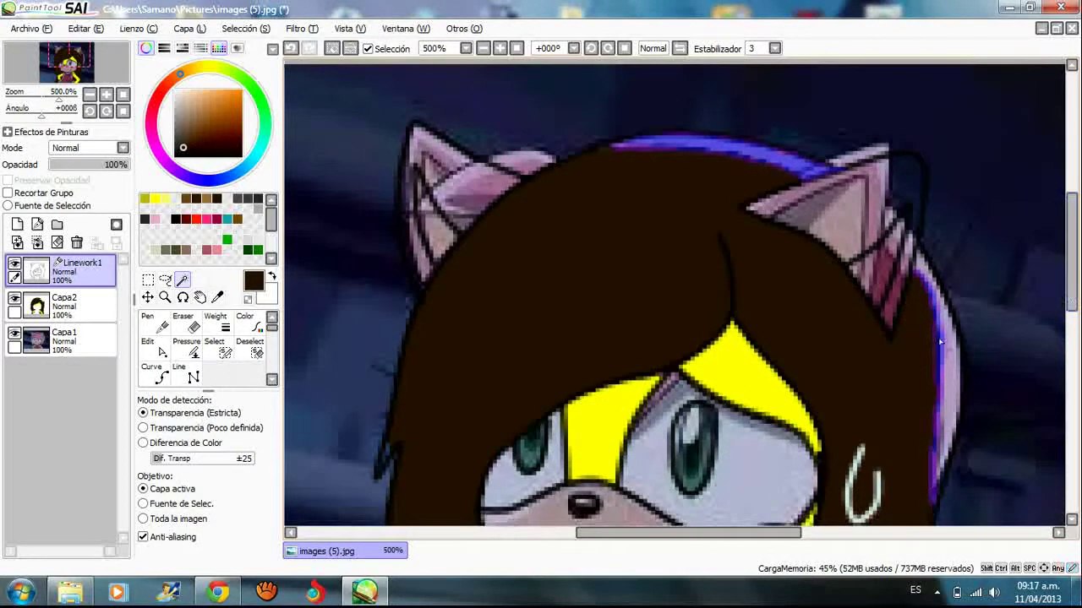
pyautogui.scroll(2, 936, 270)
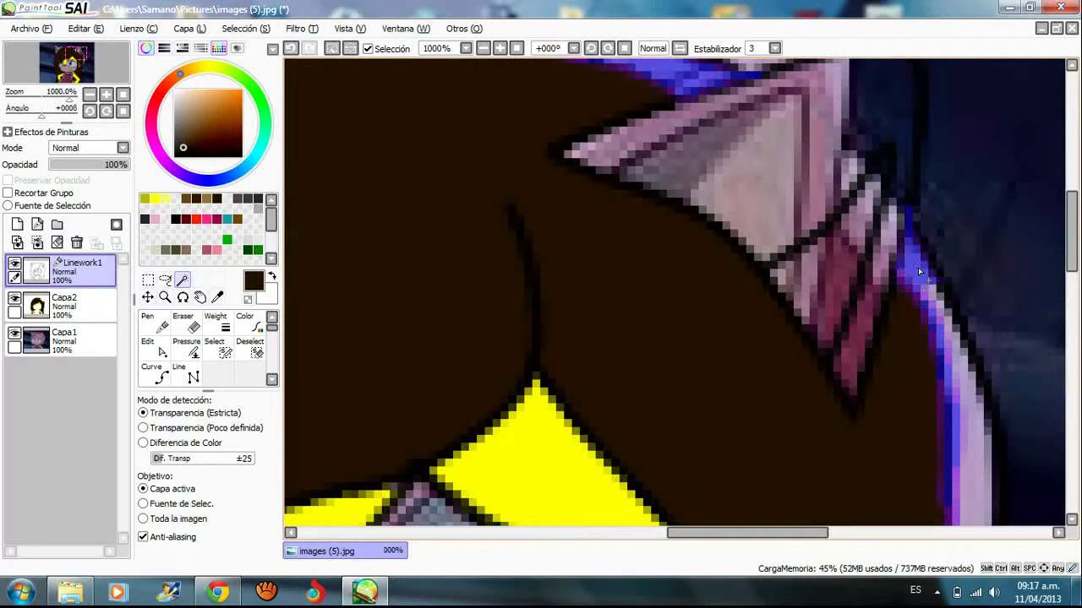
pyautogui.moveTo(1071, 262); pyautogui.dragTo(1063, 300)
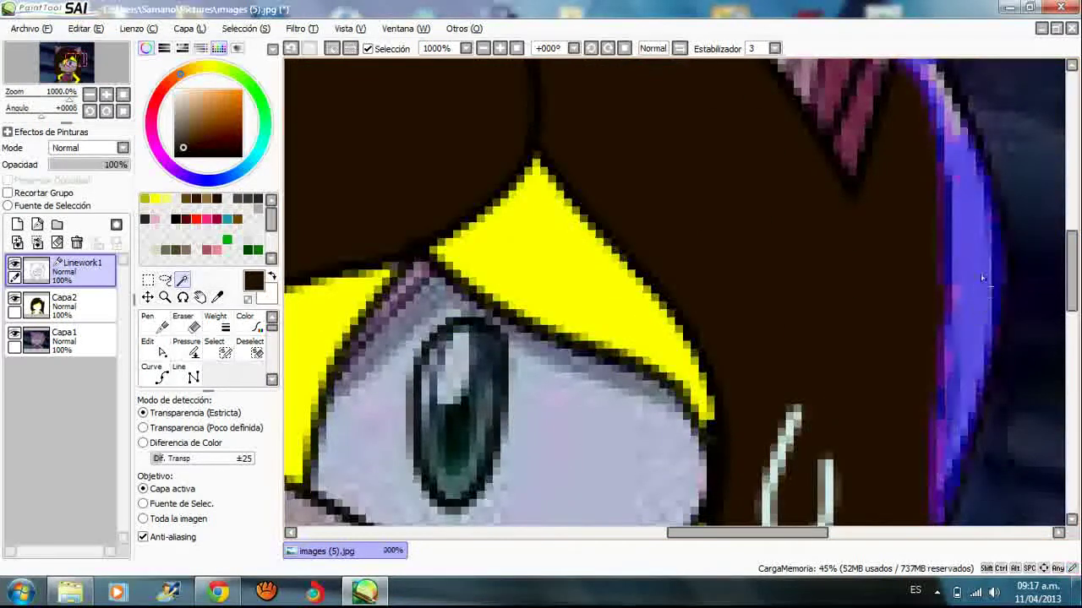
pyautogui.scroll(1, 974, 295)
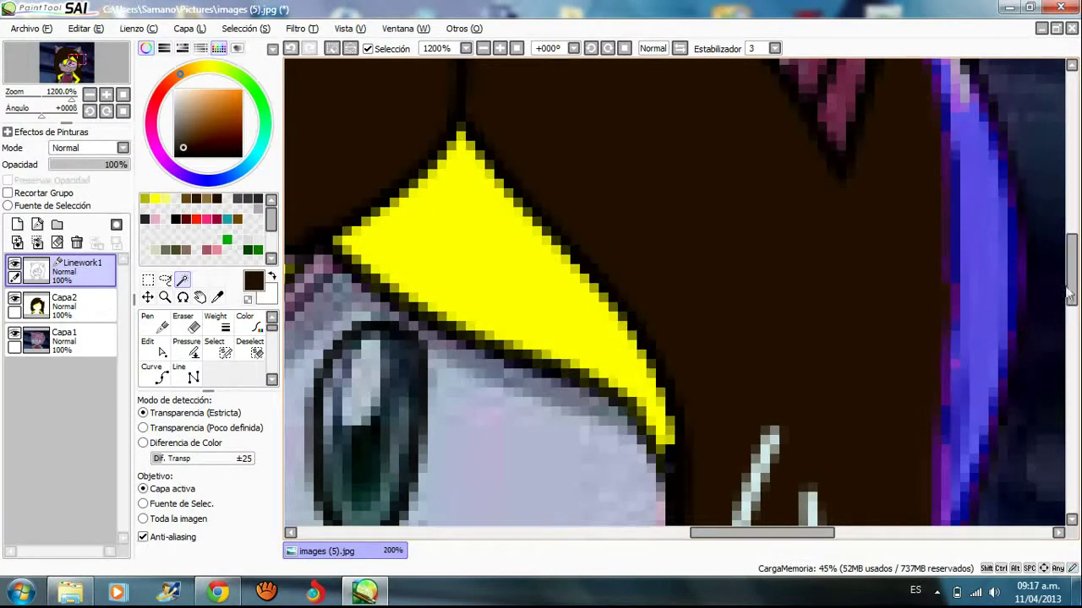
pyautogui.moveTo(1069, 291); pyautogui.dragTo(1042, 317)
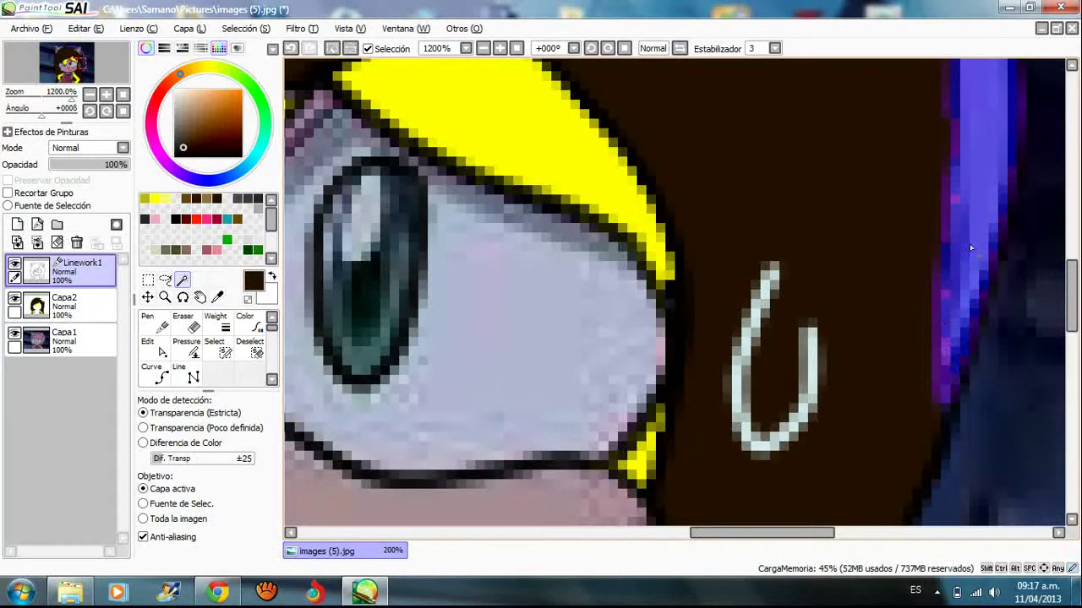
# Add the missed patches of the strip just below the ear to the selection, and dismiss the backup reminder
pyautogui.scroll(-6, 970, 245)
pyautogui.scroll(6, 962, 169)
pyautogui.scroll(3, 1071, 287)
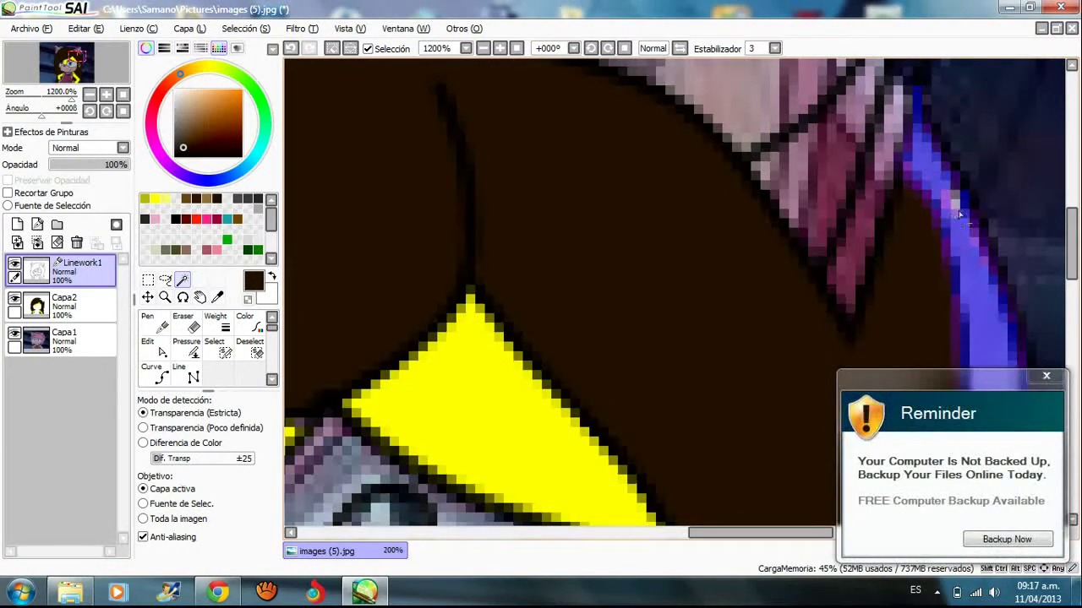
pyautogui.click(1046, 375)
pyautogui.scroll(-5, 997, 369)
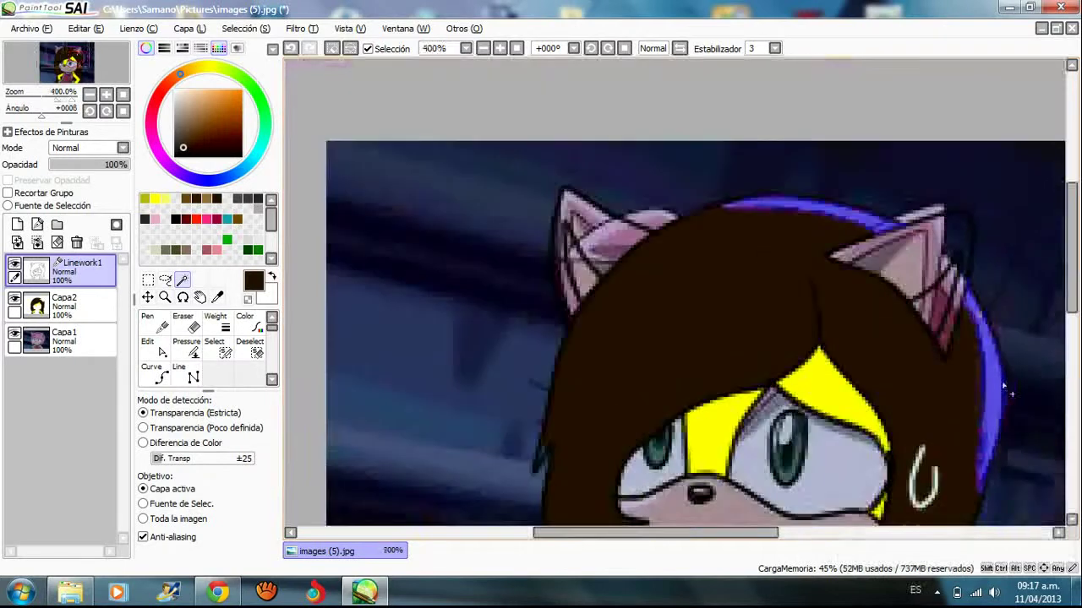
pyautogui.scroll(-3, 463, 290)
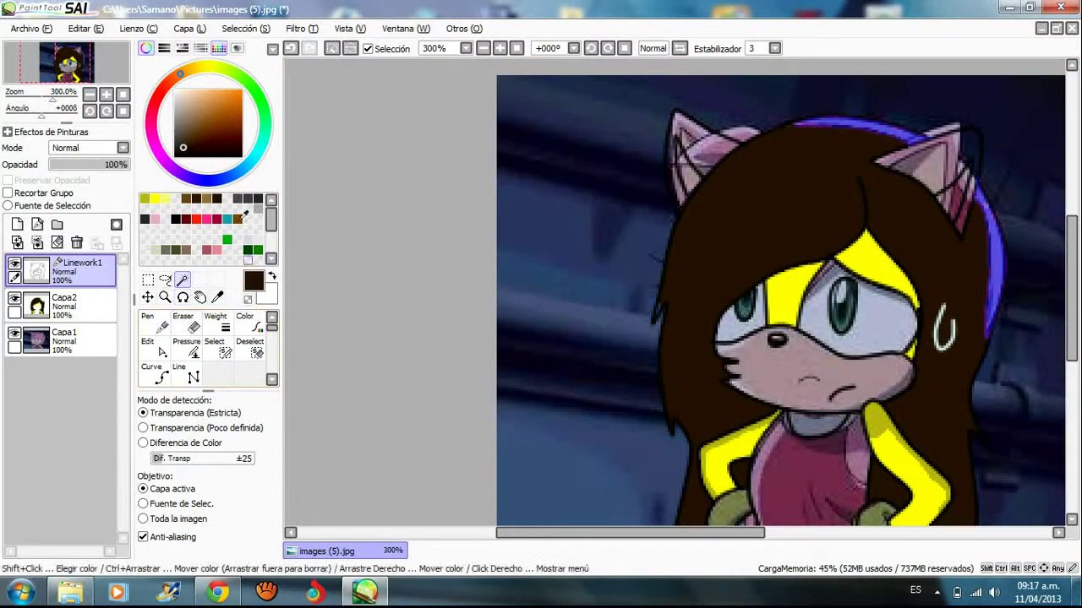
# Paint the selected hair strips medium brown on Capa2 with the Bolígrafo, and clear the selection with the Deselec. brush
pyautogui.click(207, 199)
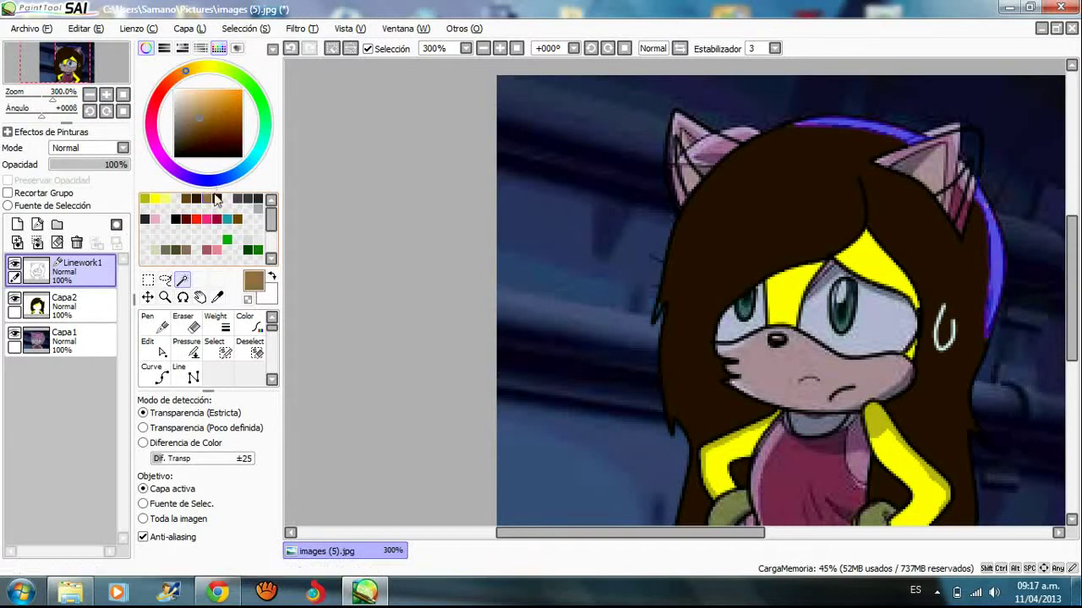
pyautogui.click(88, 309)
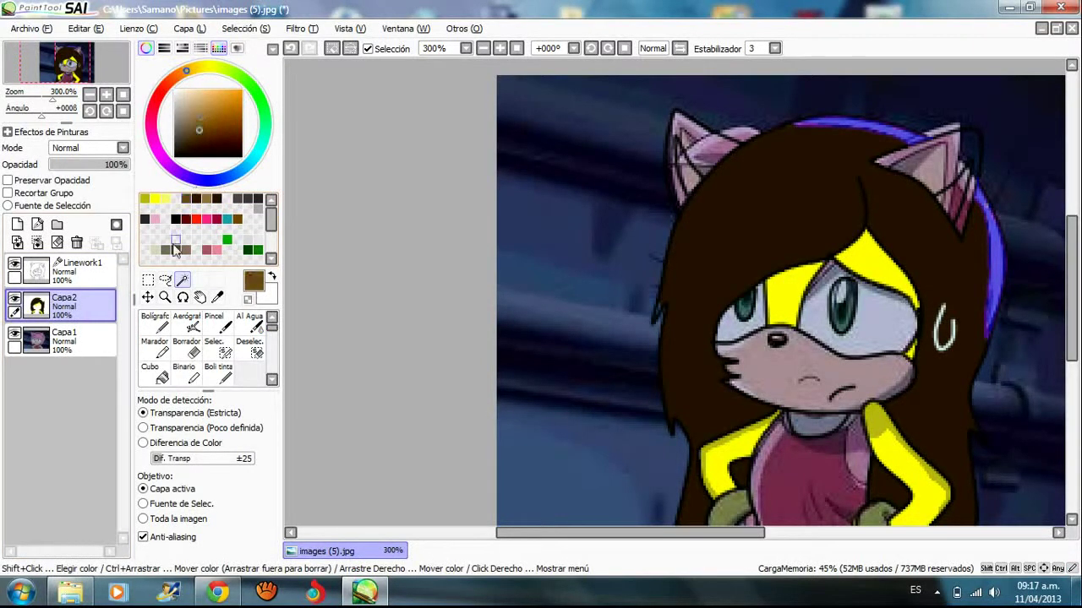
pyautogui.click(155, 321)
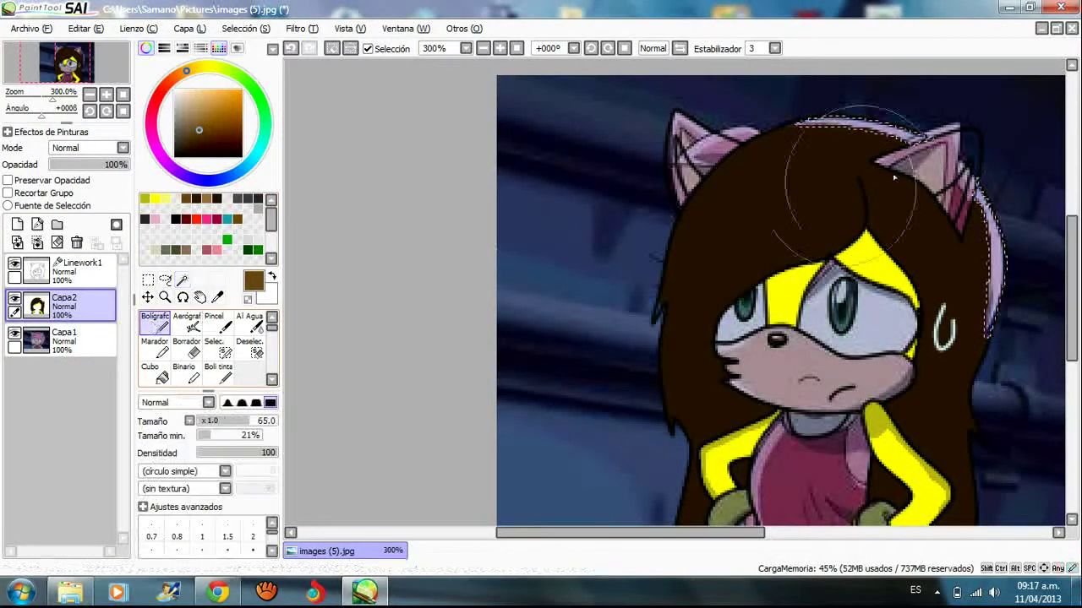
pyautogui.moveTo(894, 177)
pyautogui.mouseDown()
pyautogui.moveTo(863, 131)
pyautogui.moveTo(961, 198)
pyautogui.moveTo(981, 263)
pyautogui.moveTo(968, 343)
pyautogui.moveTo(977, 250)
pyautogui.moveTo(861, 96)
pyautogui.moveTo(944, 207)
pyautogui.mouseUp()
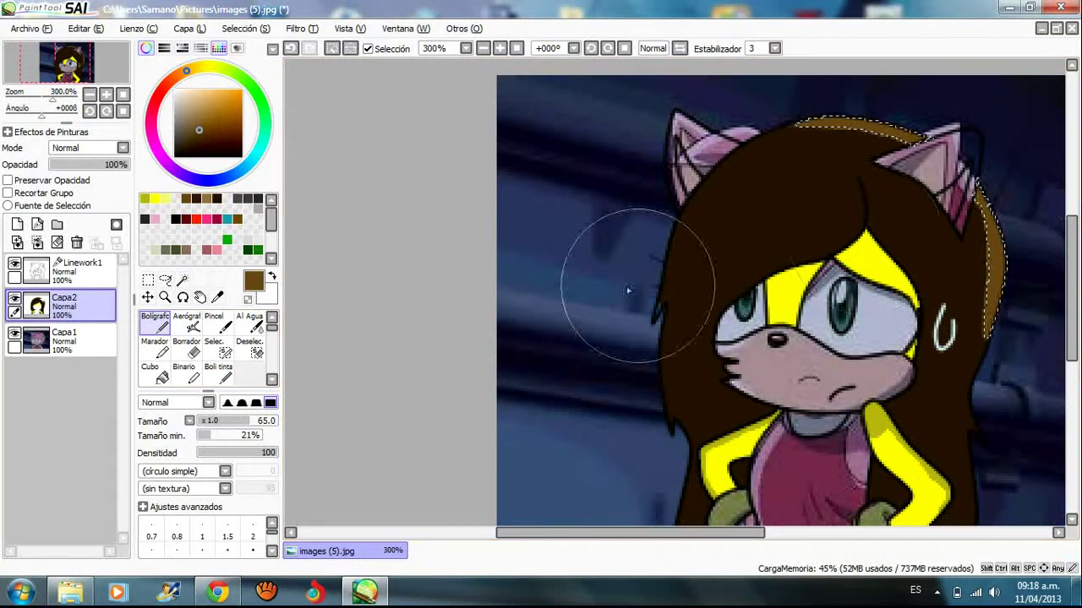
pyautogui.click(251, 348)
pyautogui.moveTo(832, 148)
pyautogui.mouseDown()
pyautogui.moveTo(949, 154)
pyautogui.moveTo(946, 288)
pyautogui.mouseUp()
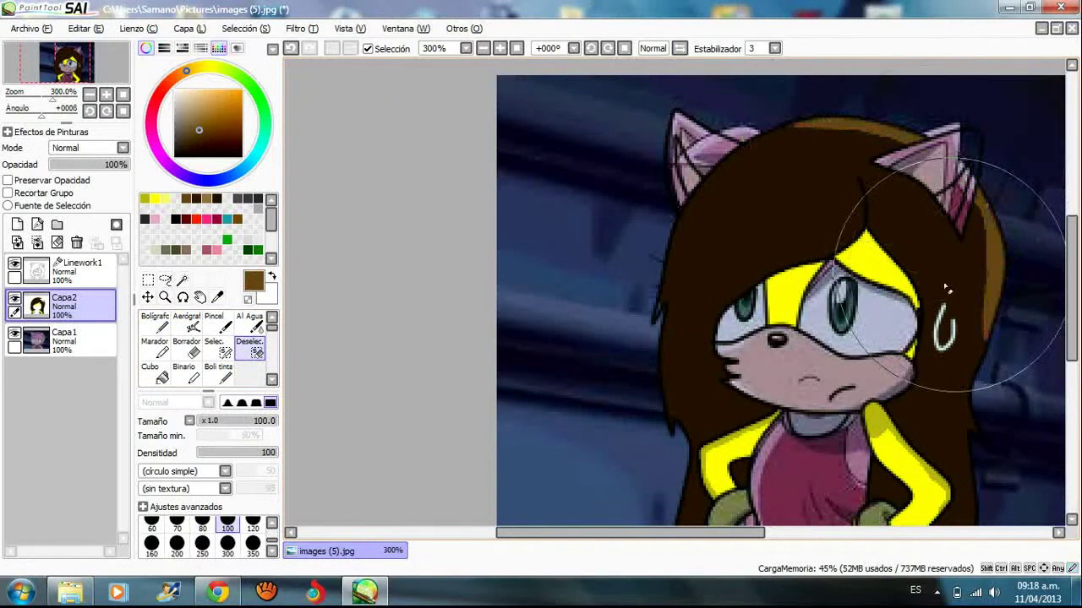
# Select the neck area above the dress on Linework1 with the magic wand
pyautogui.scroll(-3, 947, 288)
pyautogui.scroll(2, 862, 262)
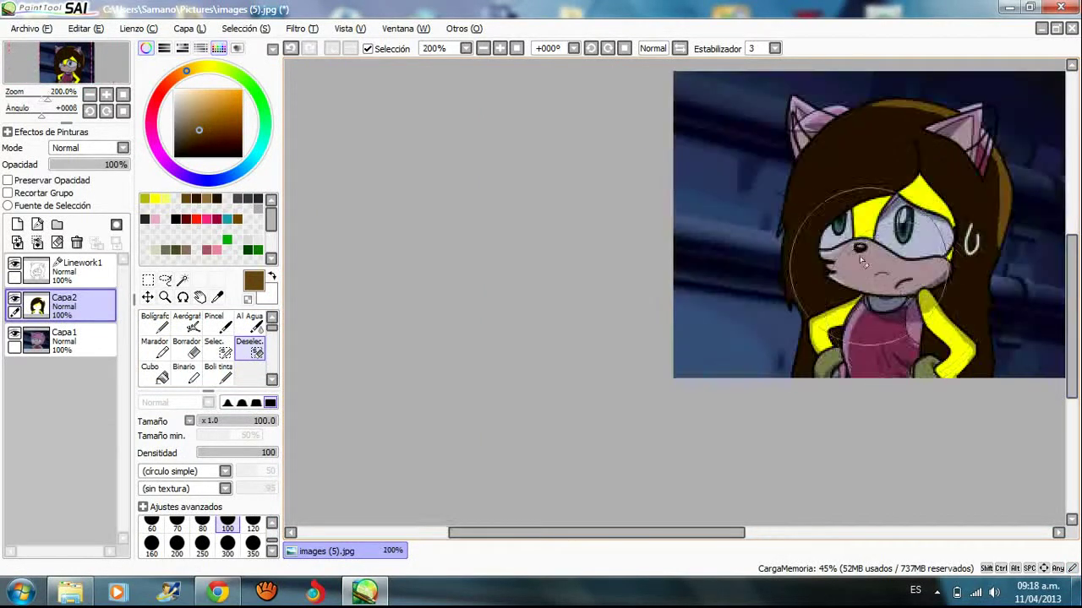
pyautogui.scroll(1, 862, 262)
pyautogui.scroll(-1, 929, 229)
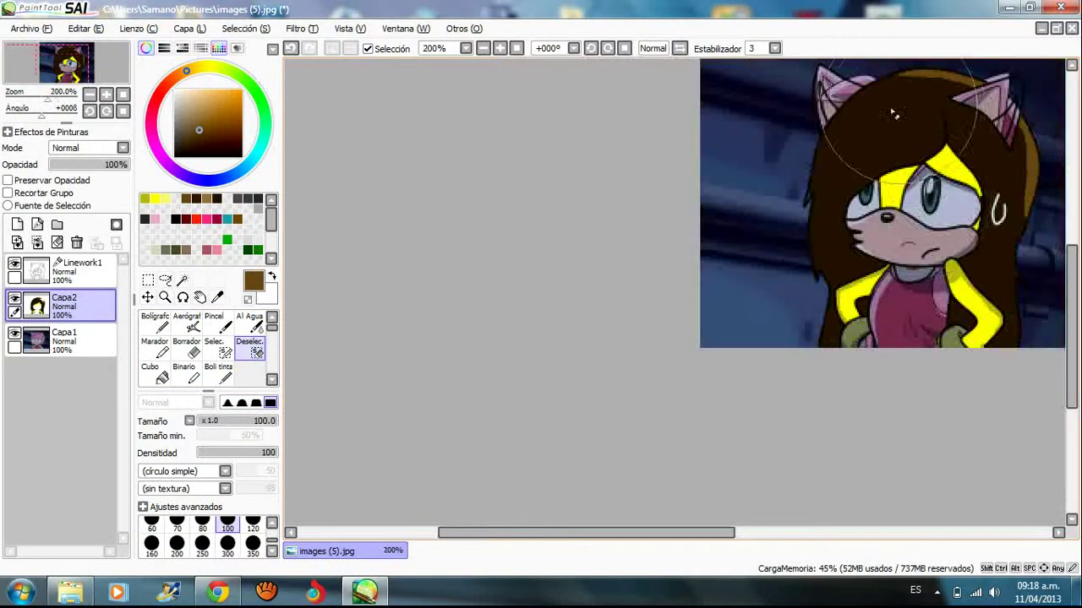
pyautogui.scroll(2, 899, 385)
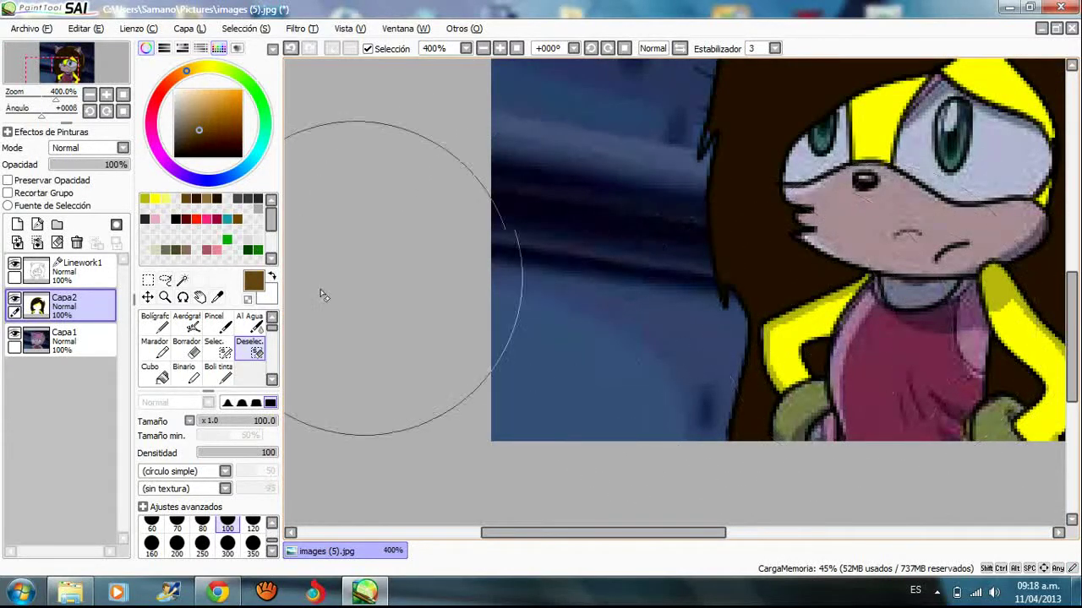
pyautogui.click(182, 279)
pyautogui.click(76, 269)
pyautogui.scroll(1, 948, 266)
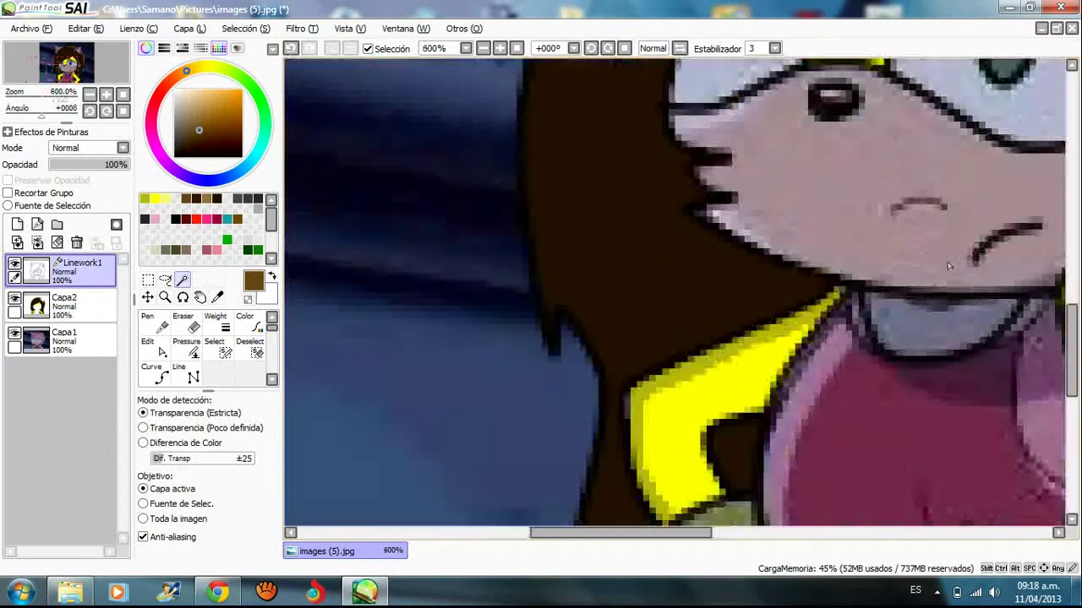
pyautogui.scroll(-2, 948, 266)
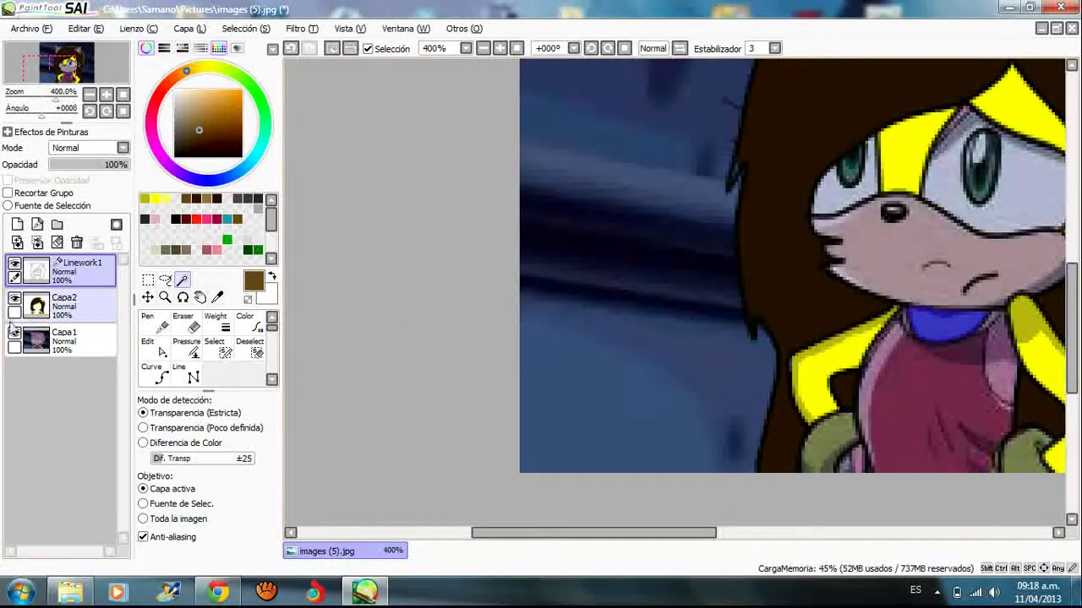
# Paint the selected neck area olive yellow on Capa2 with the Bolígrafo, and clear the selection with the Deselec. brush
pyautogui.click(52, 309)
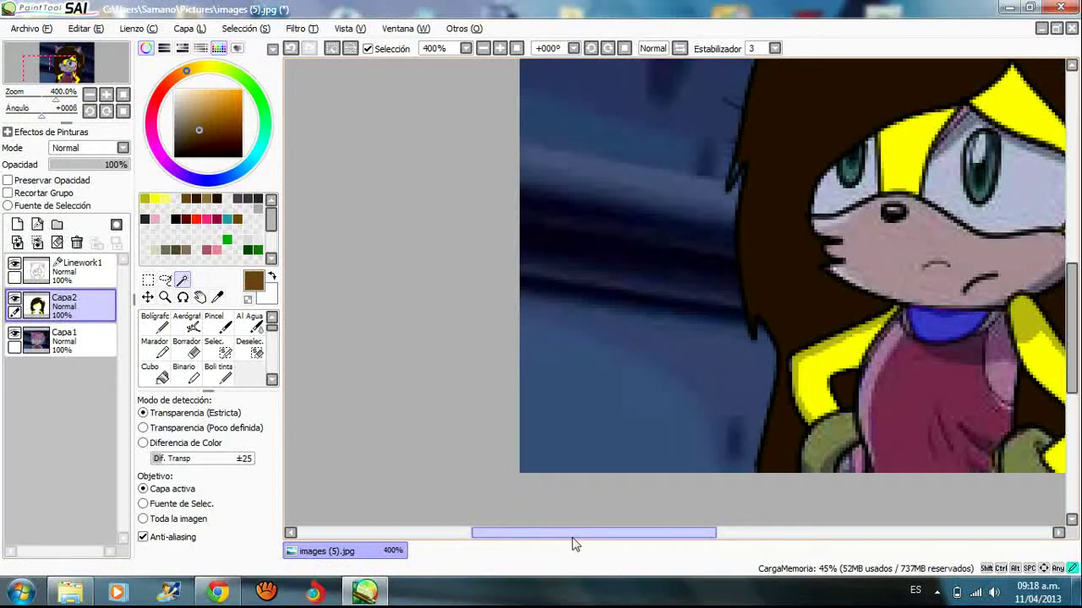
pyautogui.moveTo(573, 533); pyautogui.dragTo(672, 550)
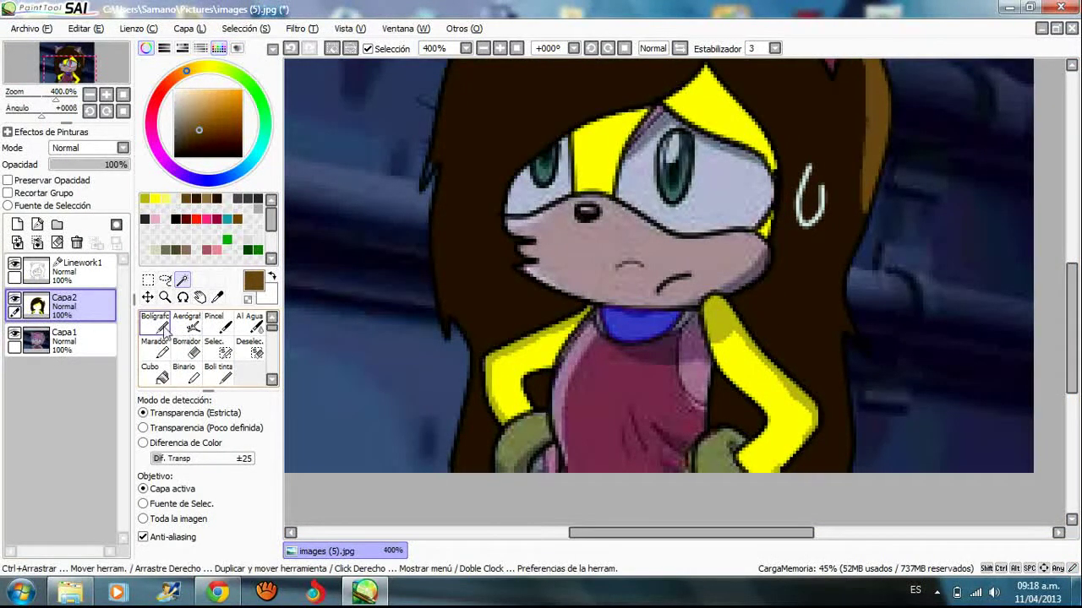
pyautogui.click(154, 323)
pyautogui.click(156, 197)
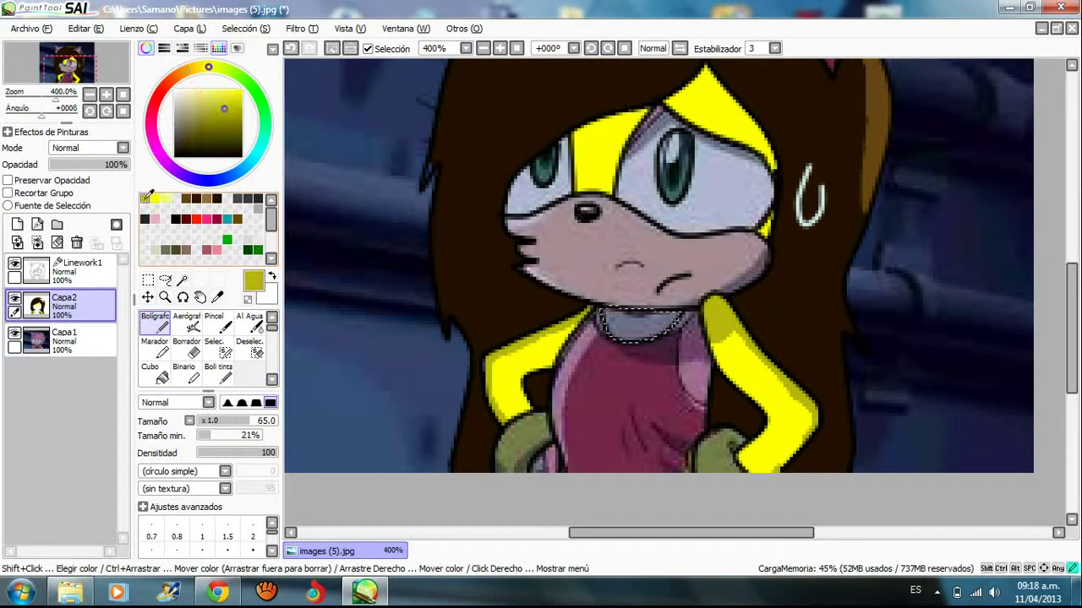
pyautogui.moveTo(638, 325); pyautogui.dragTo(655, 308)
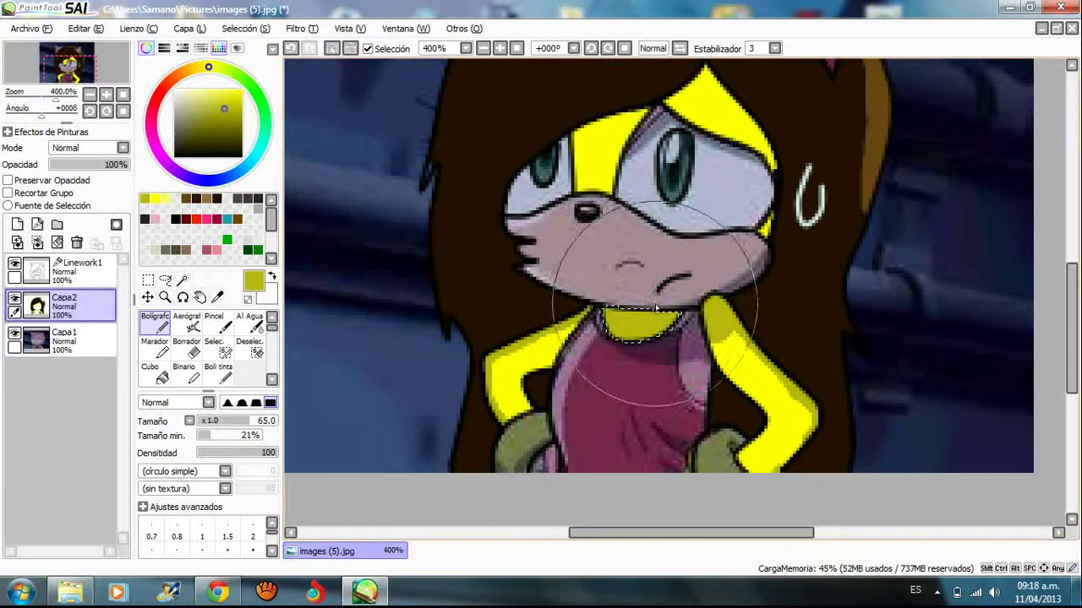
pyautogui.click(249, 348)
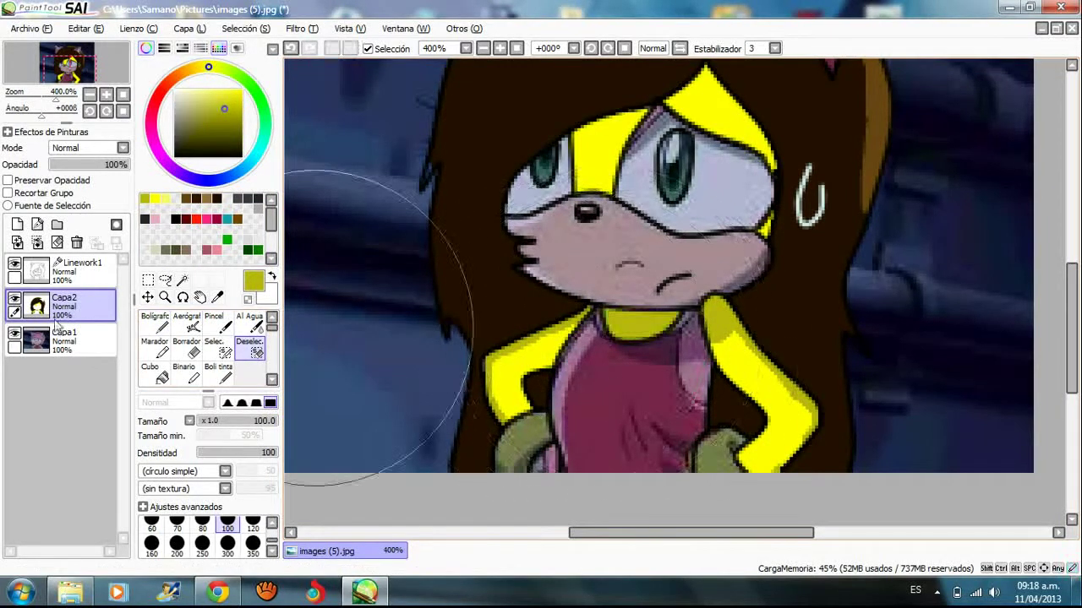
# Hide the original picture layer Capa1 to check the painted hair strips and neck, and show it again
pyautogui.click(14, 335)
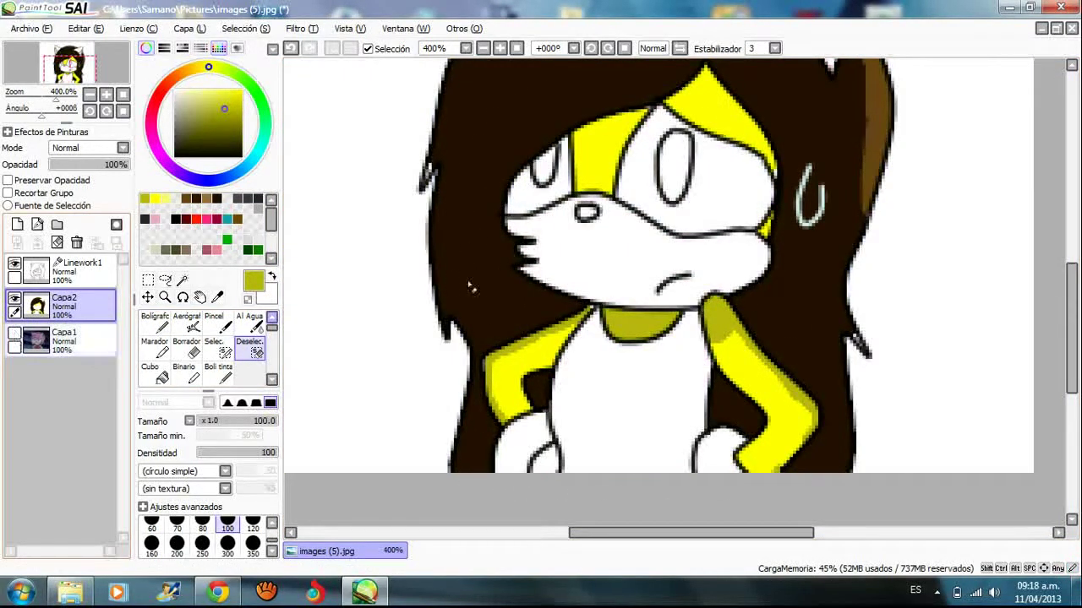
pyautogui.scroll(-4, 677, 218)
pyautogui.scroll(1, 677, 216)
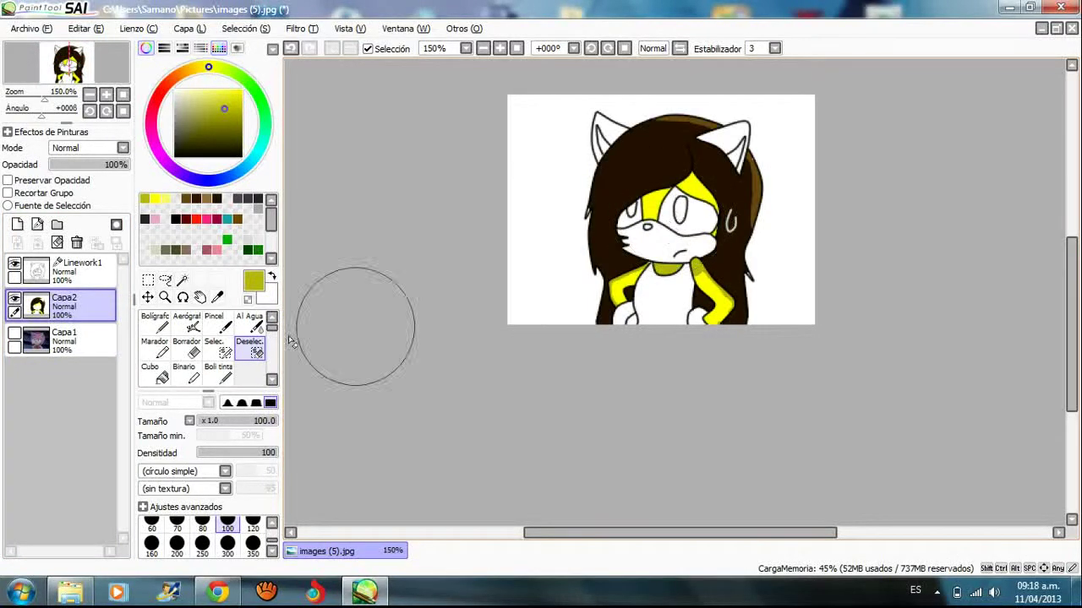
pyautogui.click(14, 335)
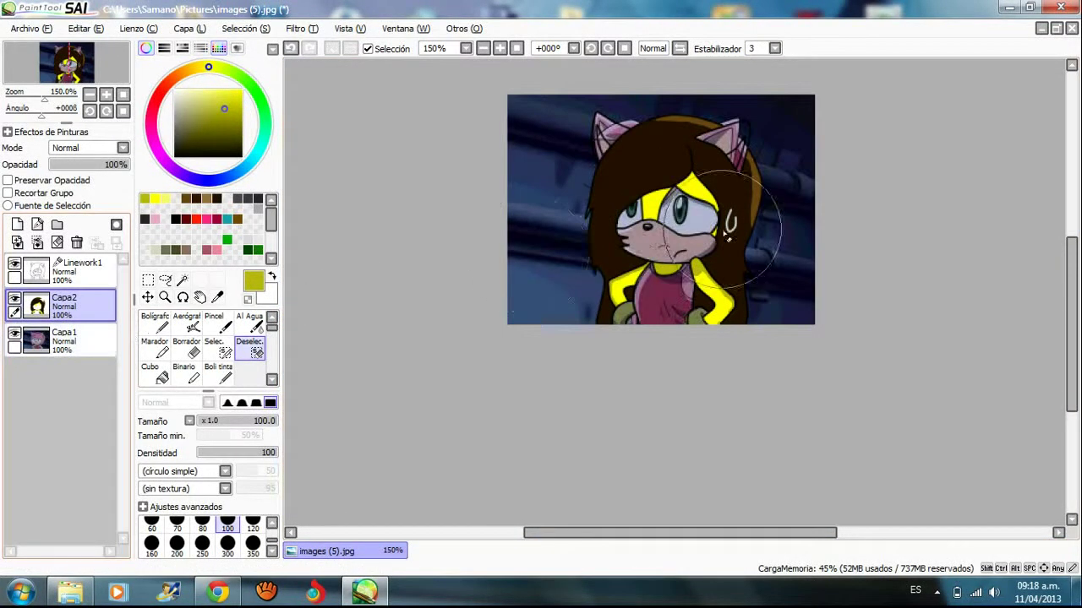
# On Linework1, trace the edge of the shadow below the dress neckline with the Select brush, from neck to arm
pyautogui.scroll(4, 760, 321)
pyautogui.click(85, 285)
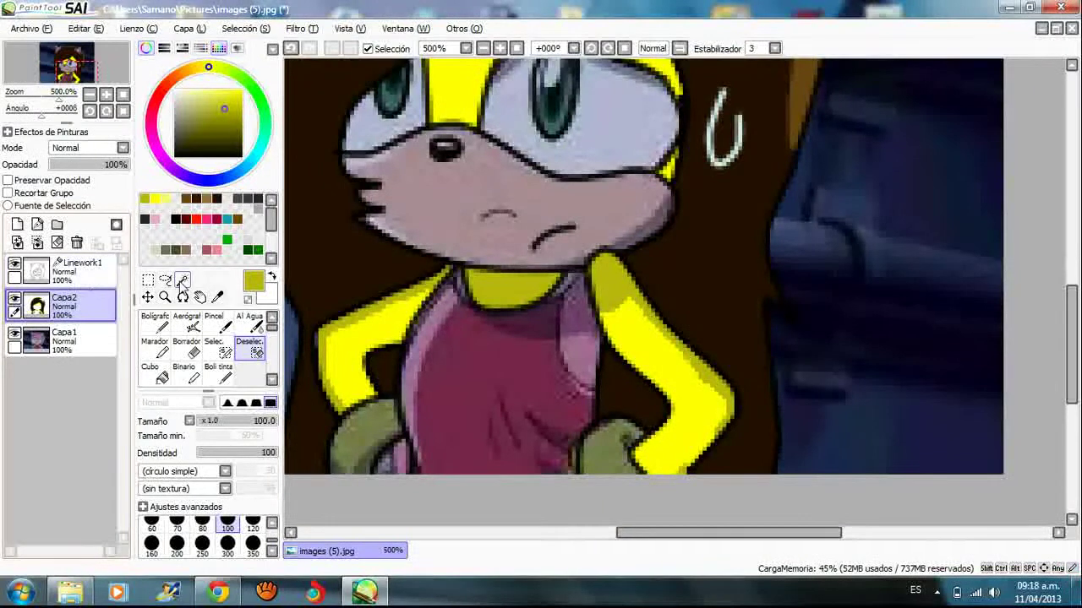
pyautogui.click(183, 282)
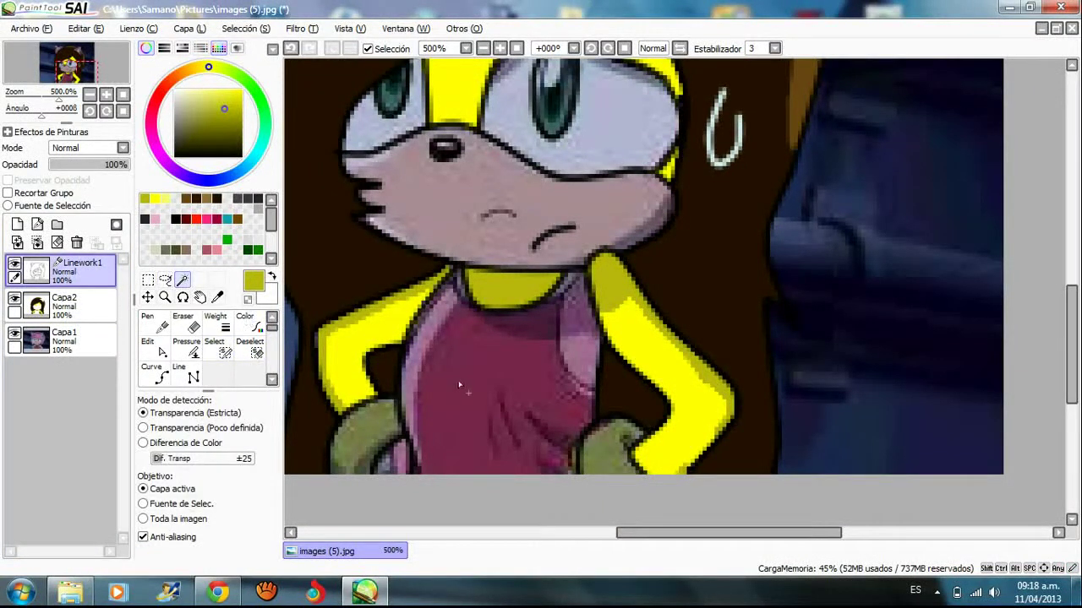
pyautogui.scroll(1, 471, 378)
pyautogui.moveTo(1069, 388); pyautogui.dragTo(1070, 410)
pyautogui.scroll(3, 544, 291)
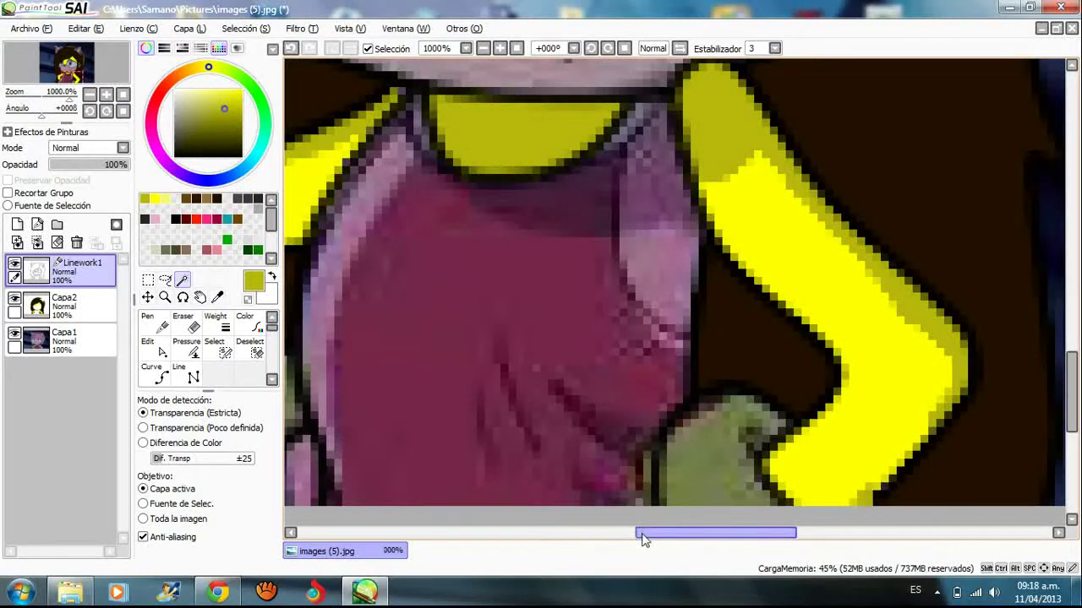
pyautogui.moveTo(642, 533); pyautogui.dragTo(614, 534)
pyautogui.moveTo(1069, 387); pyautogui.dragTo(1069, 398)
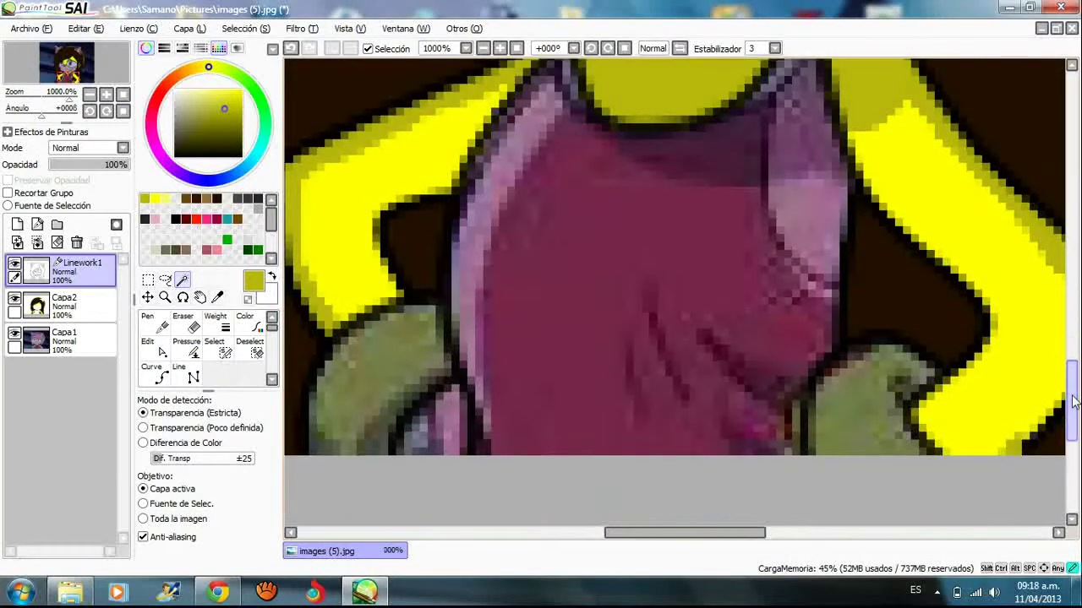
pyautogui.scroll(-2, 750, 183)
pyautogui.scroll(1, 728, 175)
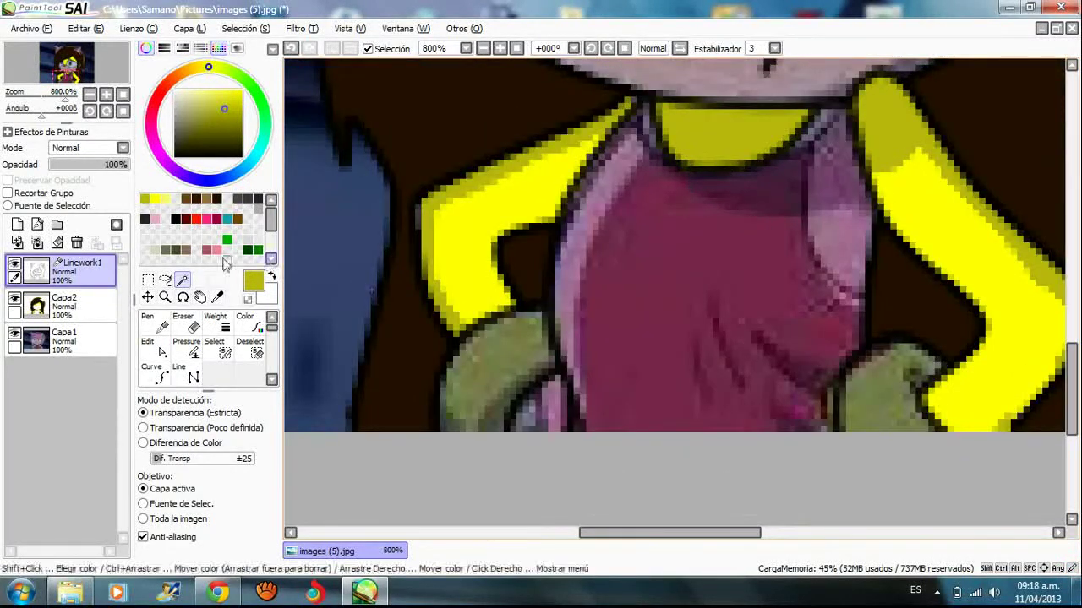
pyautogui.click(225, 353)
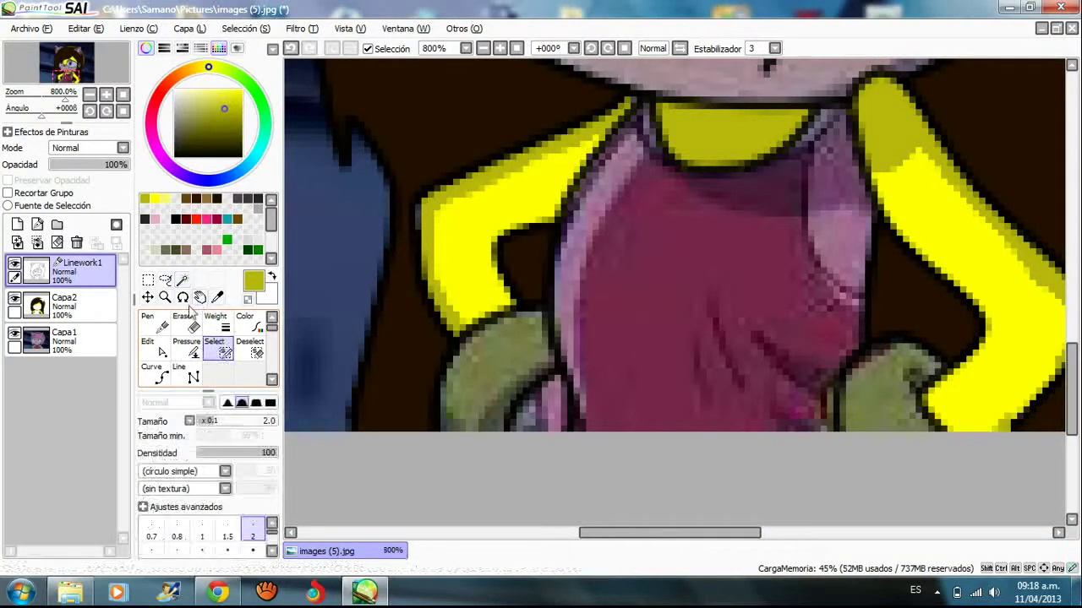
pyautogui.scroll(2, 692, 186)
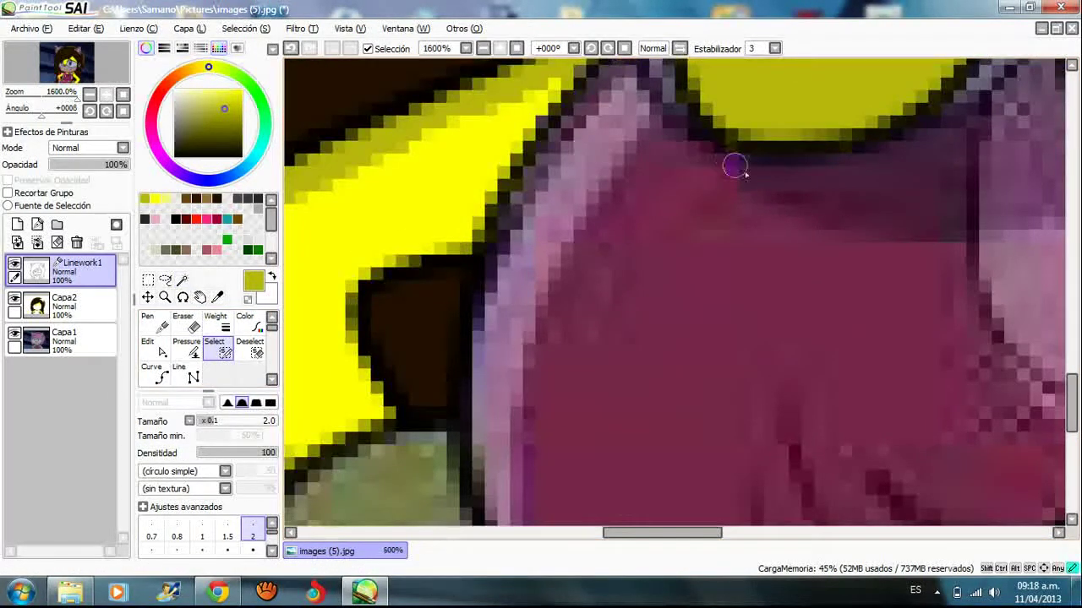
pyautogui.moveTo(735, 164)
pyautogui.mouseDown()
pyautogui.moveTo(779, 197)
pyautogui.moveTo(888, 236)
pyautogui.mouseUp()
pyautogui.moveTo(701, 534); pyautogui.dragTo(759, 533)
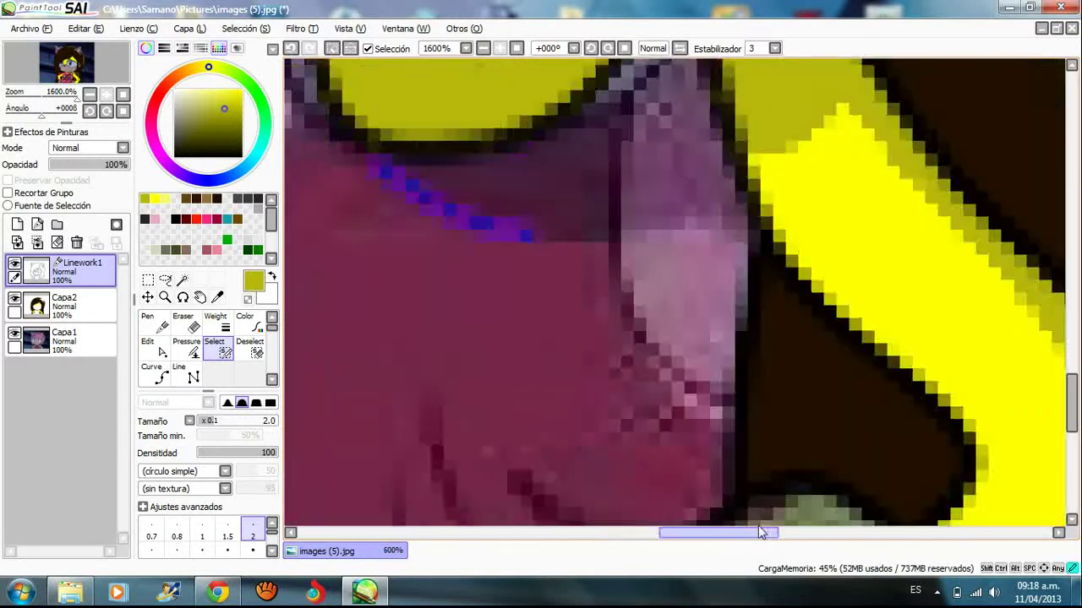
pyautogui.moveTo(519, 232)
pyautogui.mouseDown()
pyautogui.moveTo(695, 239)
pyautogui.moveTo(728, 224)
pyautogui.mouseUp()
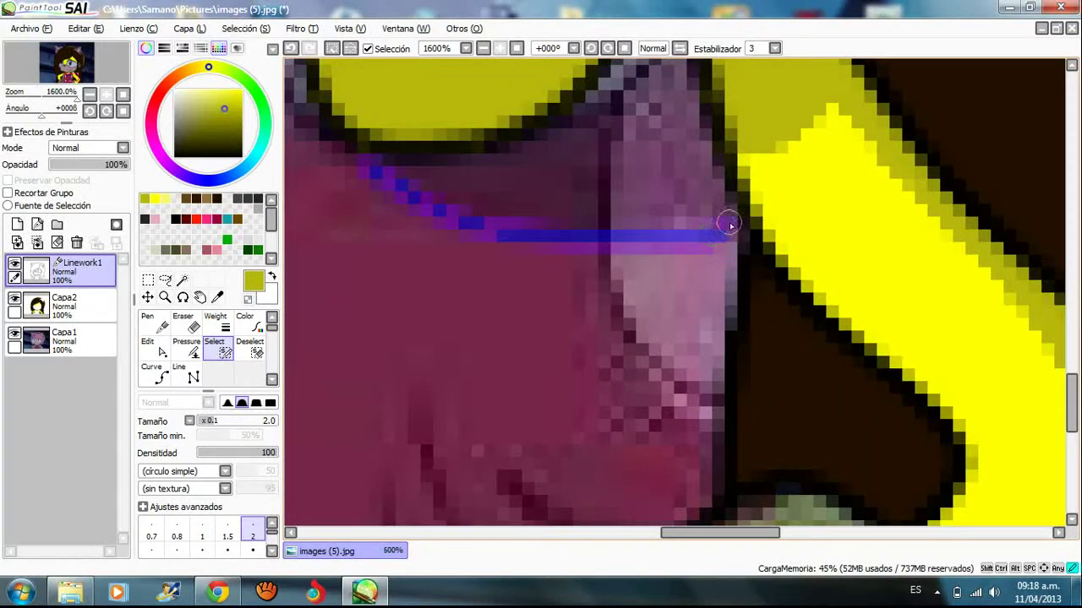
pyautogui.moveTo(632, 237)
pyautogui.mouseDown()
pyautogui.moveTo(500, 222)
pyautogui.moveTo(429, 207)
pyautogui.moveTo(384, 183)
pyautogui.mouseUp()
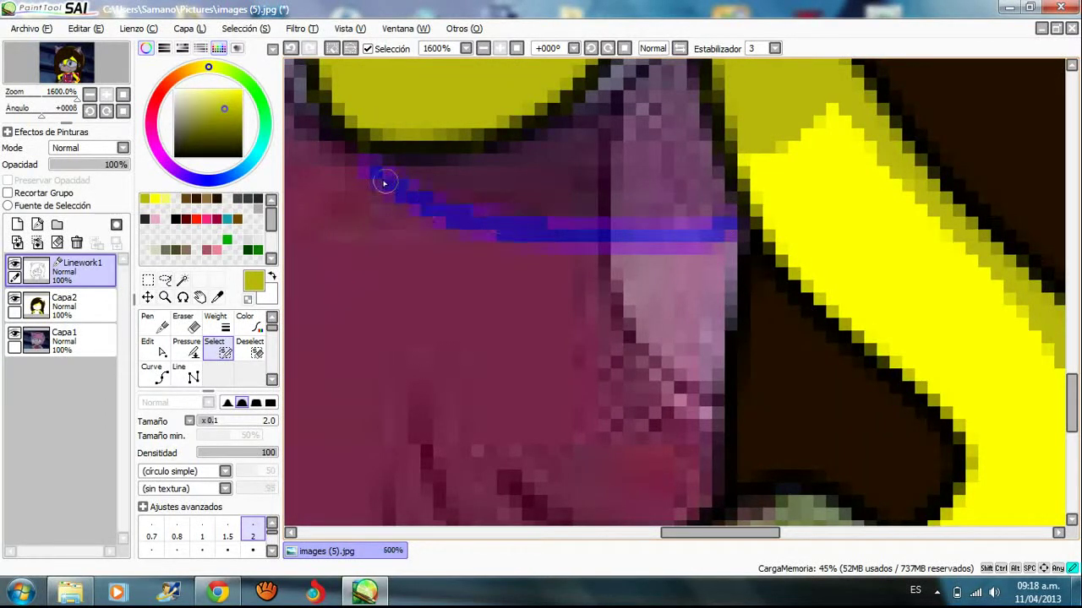
# Trace the boundary between the dress front and its pale side strip with the size 2 Select brush
pyautogui.scroll(-4, 448, 249)
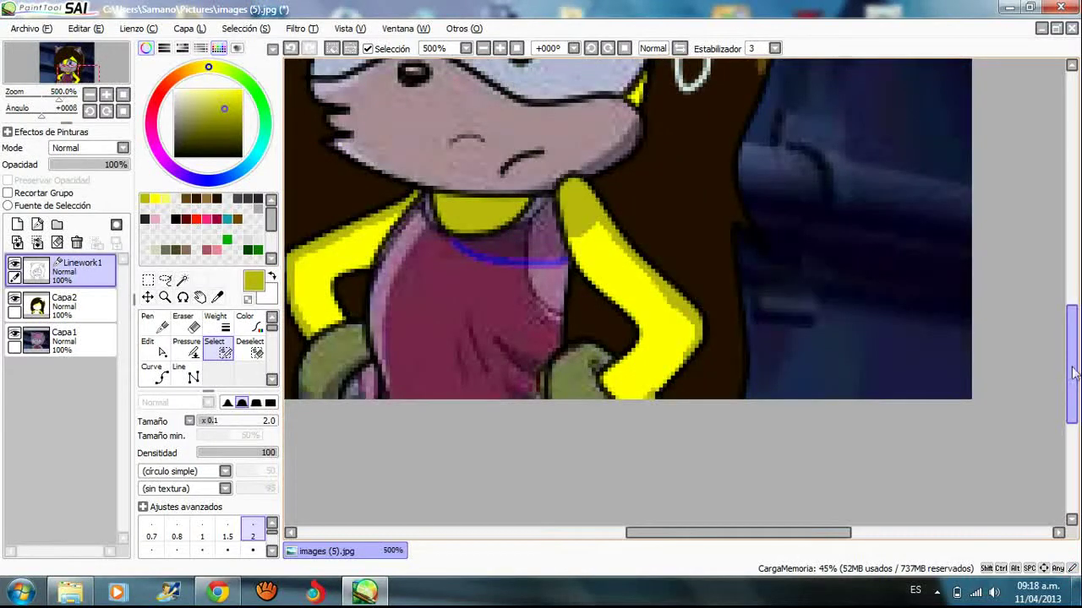
pyautogui.moveTo(1072, 369); pyautogui.dragTo(1071, 385)
pyautogui.scroll(3, 459, 186)
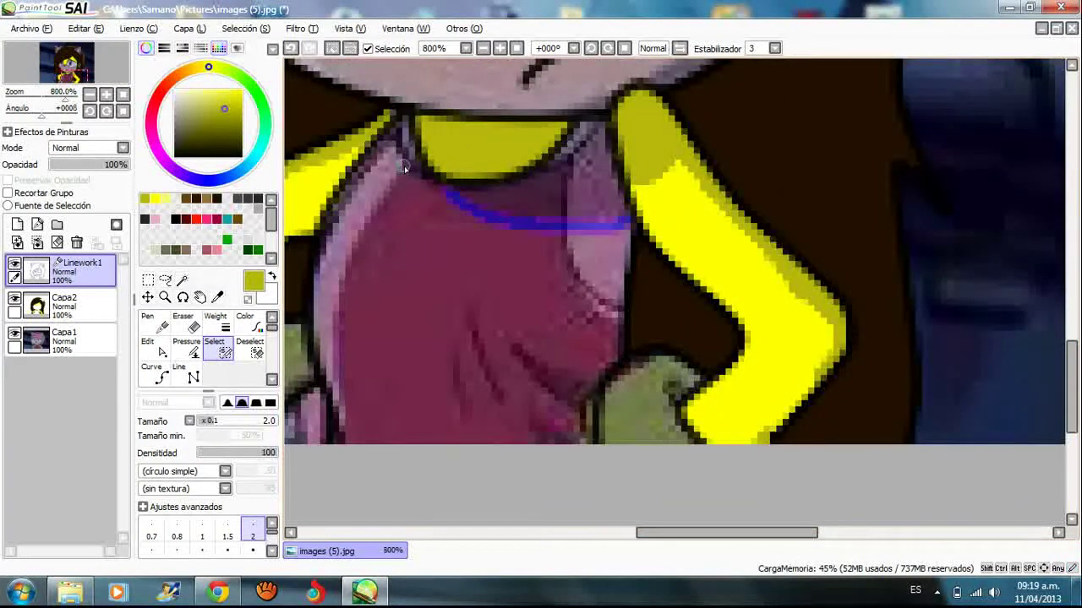
pyautogui.moveTo(401, 164); pyautogui.dragTo(378, 209)
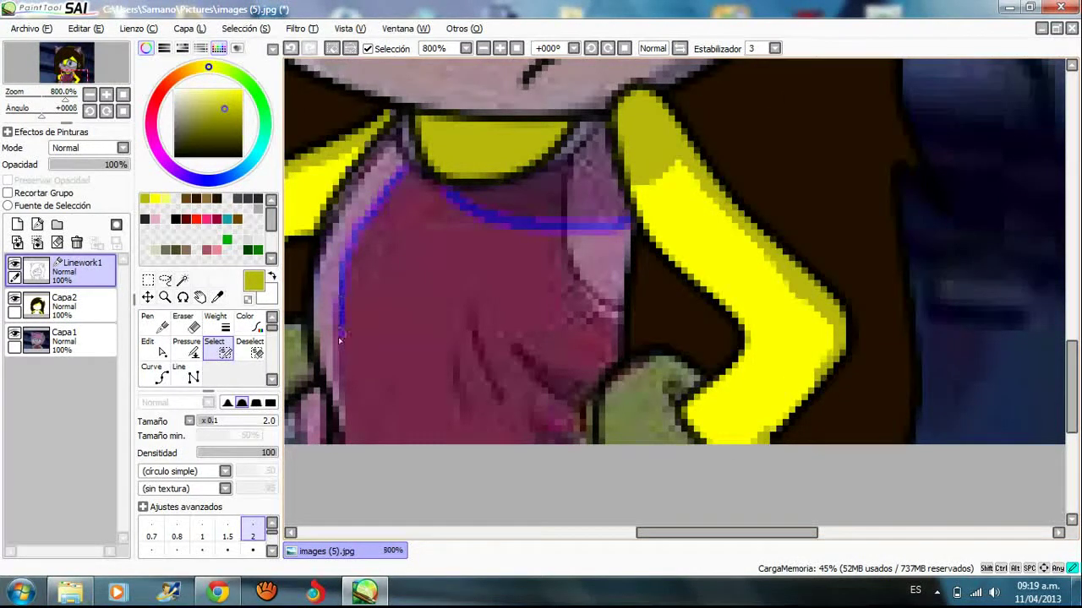
# Outline the fold shadows on the dress beside the gloved hand with the Select brush
pyautogui.scroll(2, 524, 341)
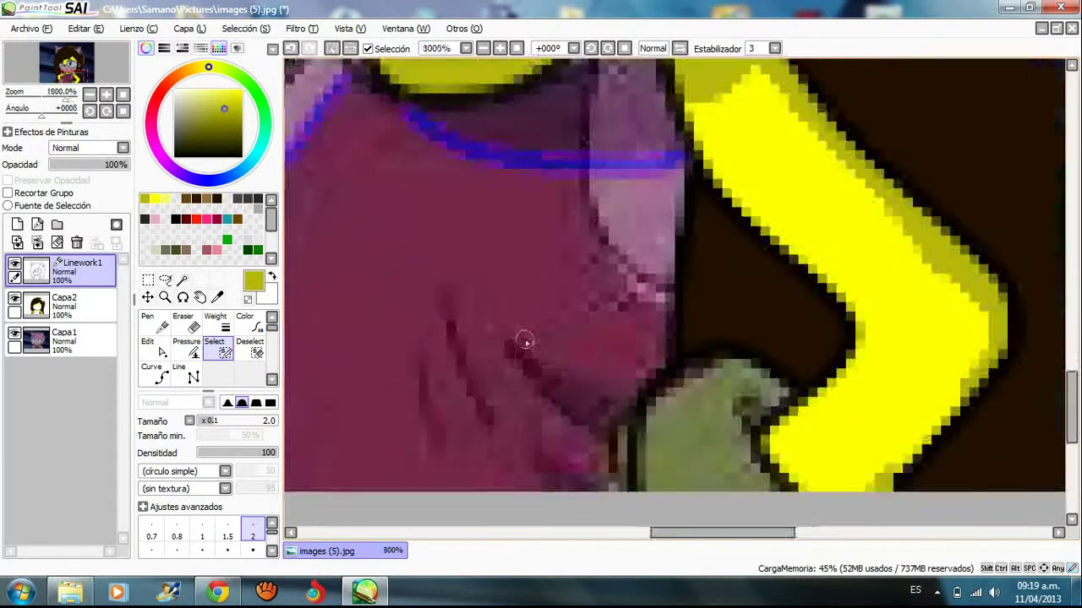
pyautogui.scroll(-3, 519, 362)
pyautogui.scroll(3, 535, 358)
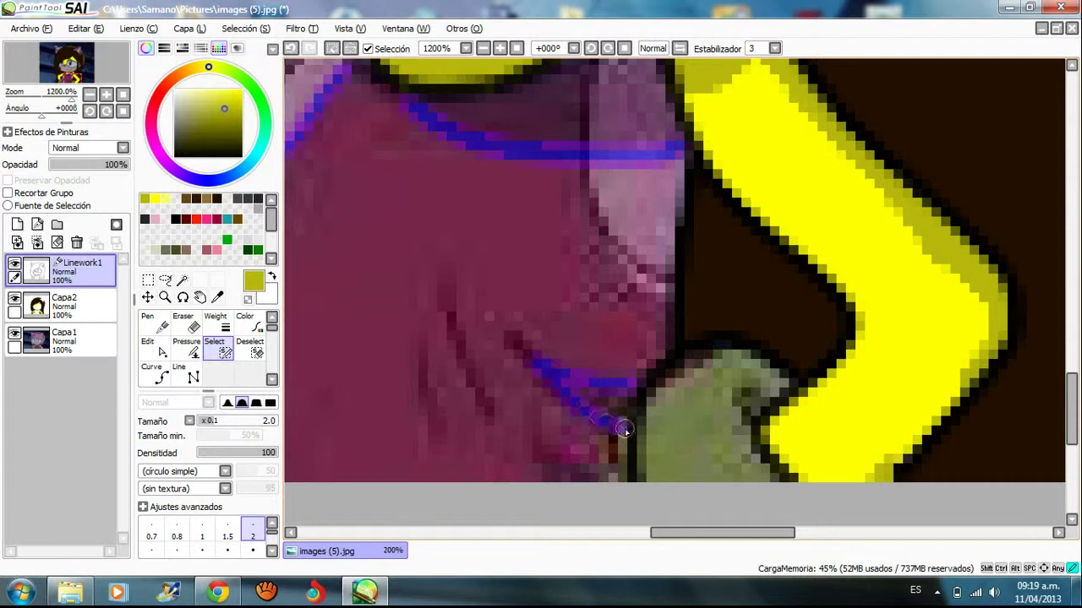
pyautogui.moveTo(623, 440)
pyautogui.mouseDown()
pyautogui.moveTo(623, 476)
pyautogui.moveTo(547, 455)
pyautogui.mouseUp()
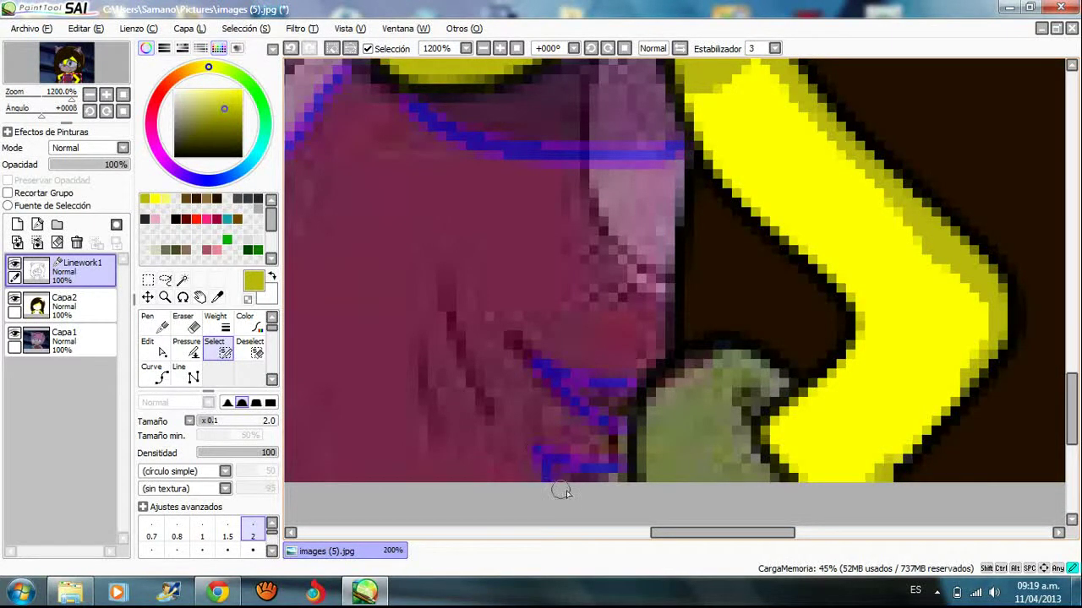
# Select the dress front enclosed by the traced boundaries on Linework1 with the magic wand
pyautogui.scroll(-4, 496, 362)
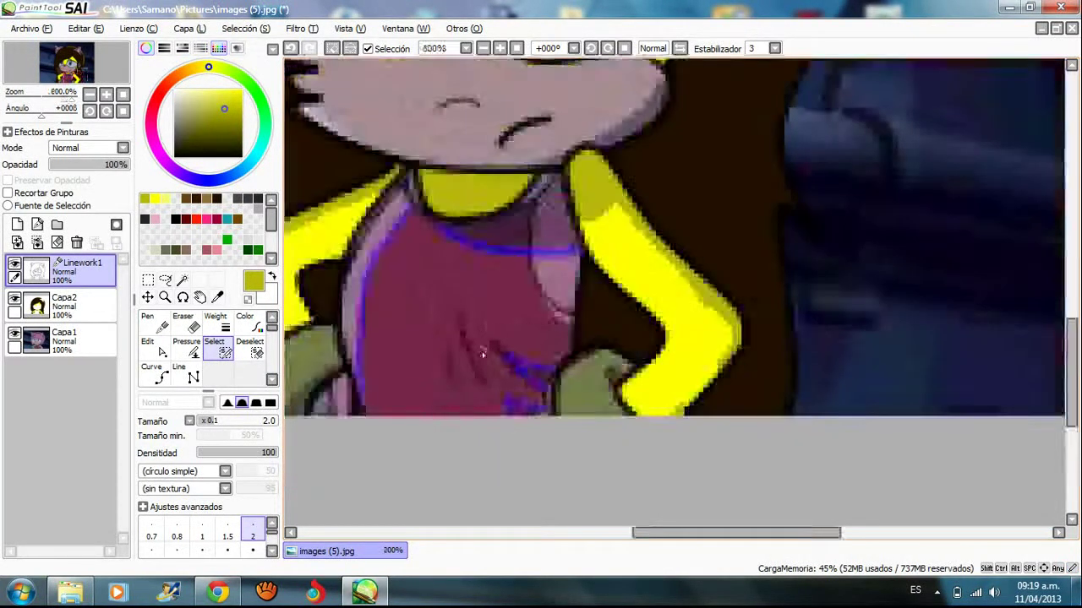
pyautogui.scroll(-2, 477, 347)
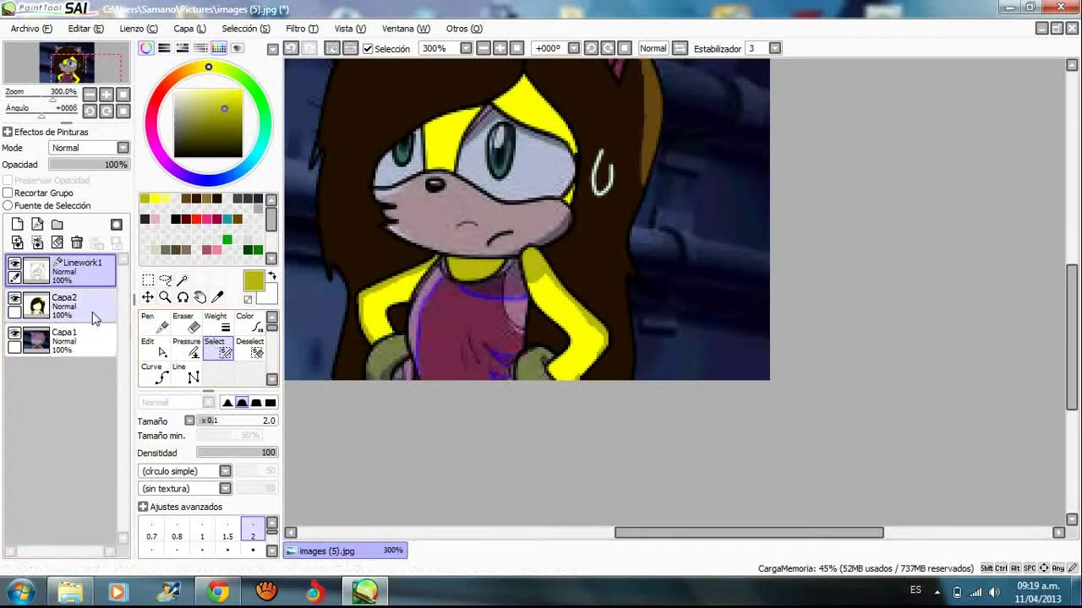
pyautogui.click(181, 281)
pyautogui.click(454, 344)
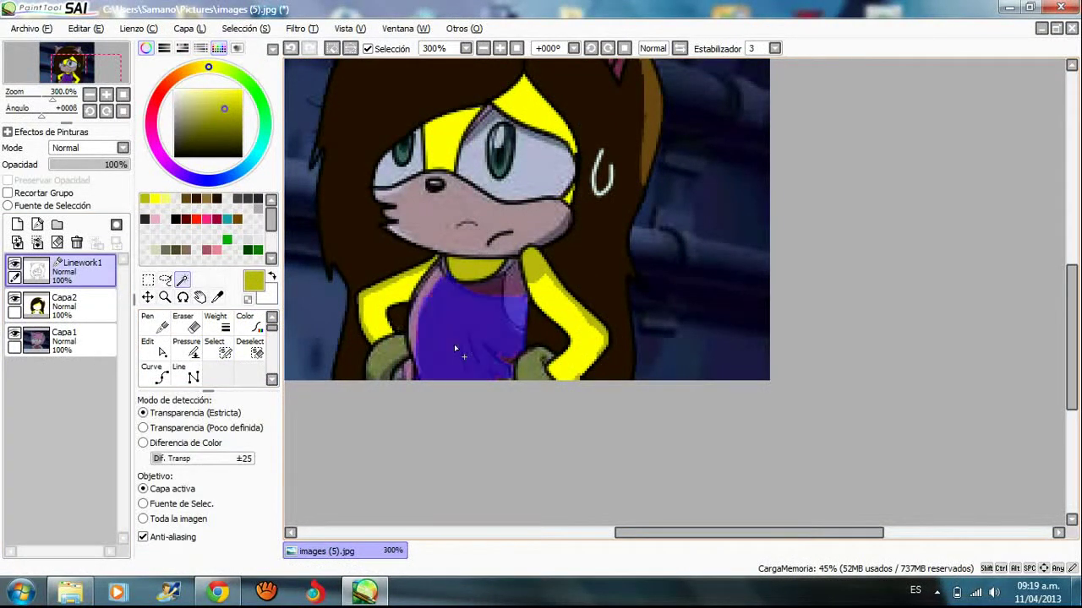
# Paint the selected dress front fully saturated pink on Capa2 with the Bolígrafo, and clear the selection with the Deselec. brush
pyautogui.scroll(-1, 454, 344)
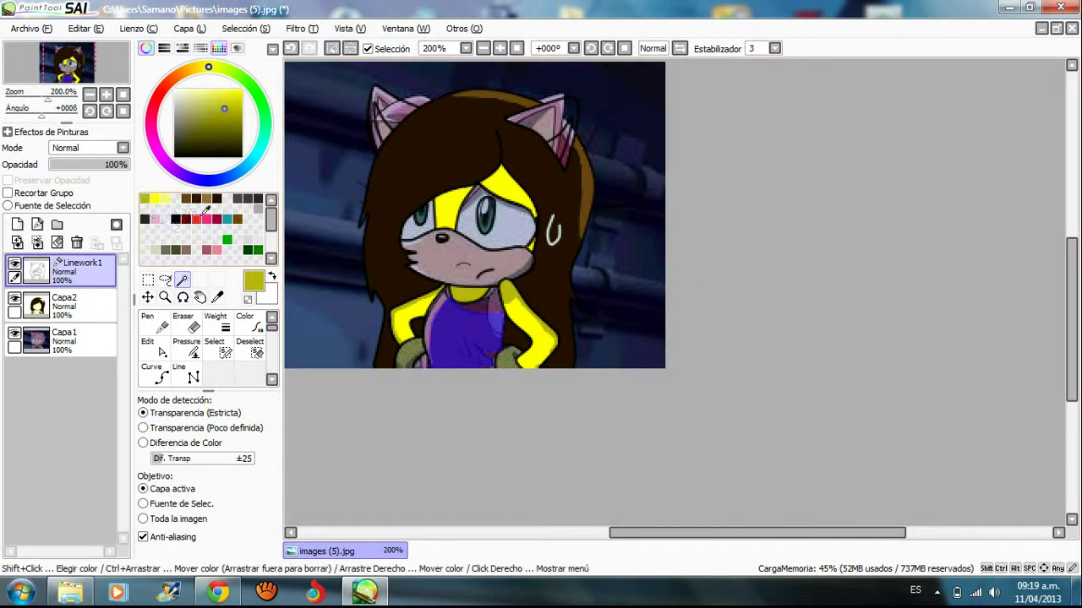
pyautogui.click(206, 219)
pyautogui.click(79, 307)
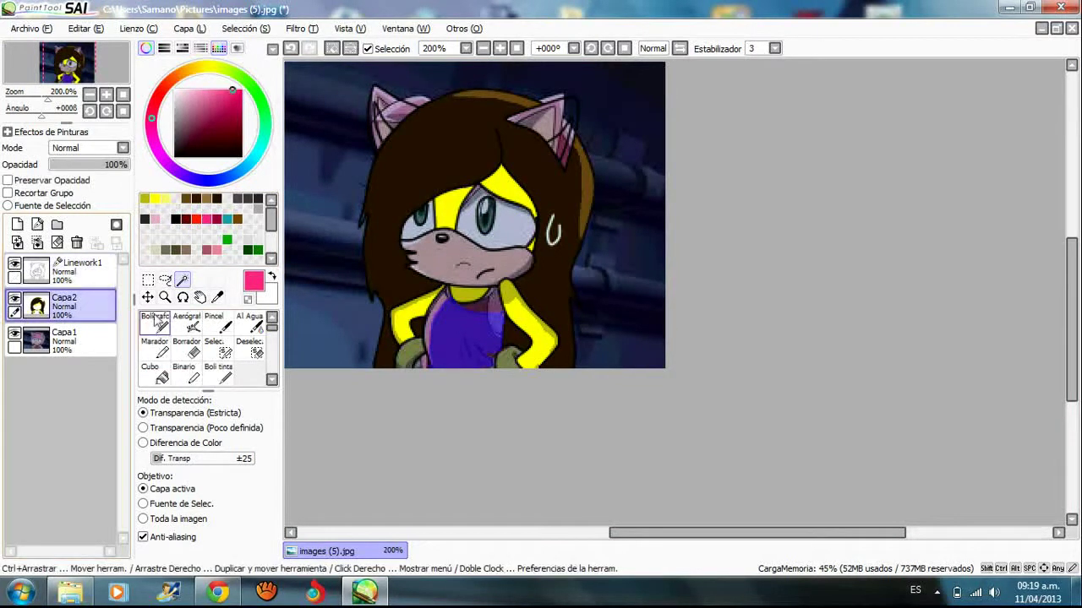
pyautogui.click(156, 323)
pyautogui.moveTo(456, 317)
pyautogui.mouseDown()
pyautogui.moveTo(435, 357)
pyautogui.moveTo(498, 329)
pyautogui.moveTo(448, 338)
pyautogui.mouseUp()
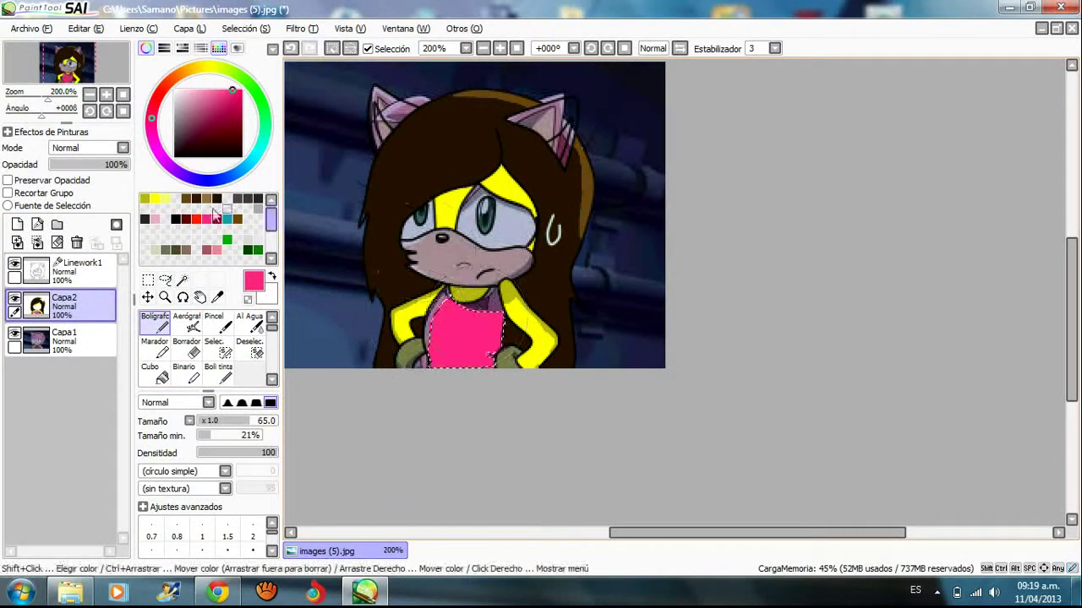
pyautogui.click(242, 90)
pyautogui.moveTo(448, 304)
pyautogui.mouseDown()
pyautogui.moveTo(470, 328)
pyautogui.moveTo(496, 305)
pyautogui.mouseUp()
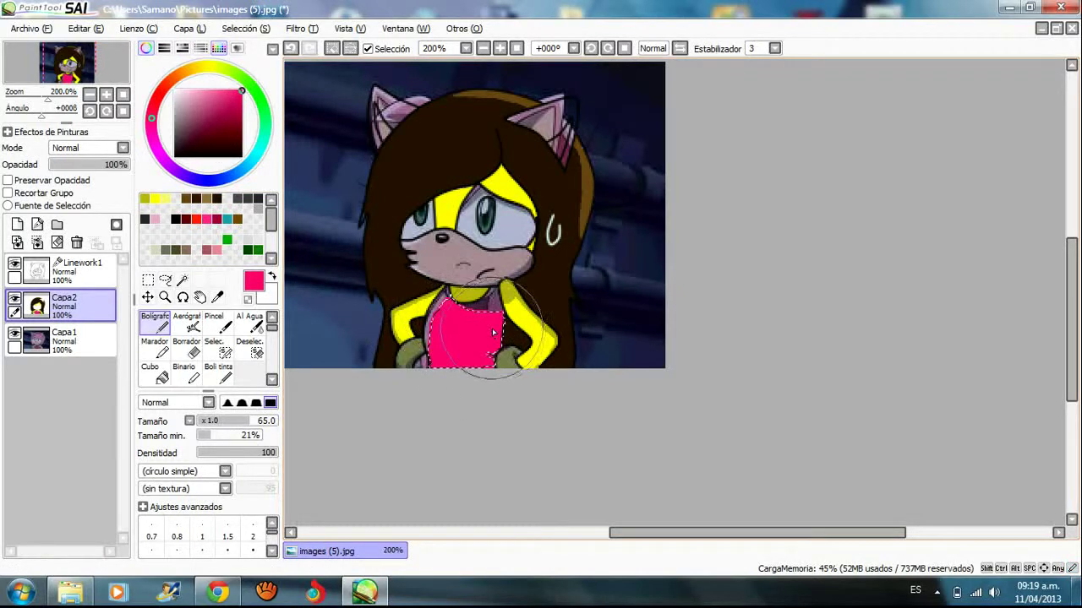
pyautogui.click(251, 347)
pyautogui.moveTo(439, 334); pyautogui.dragTo(526, 324)
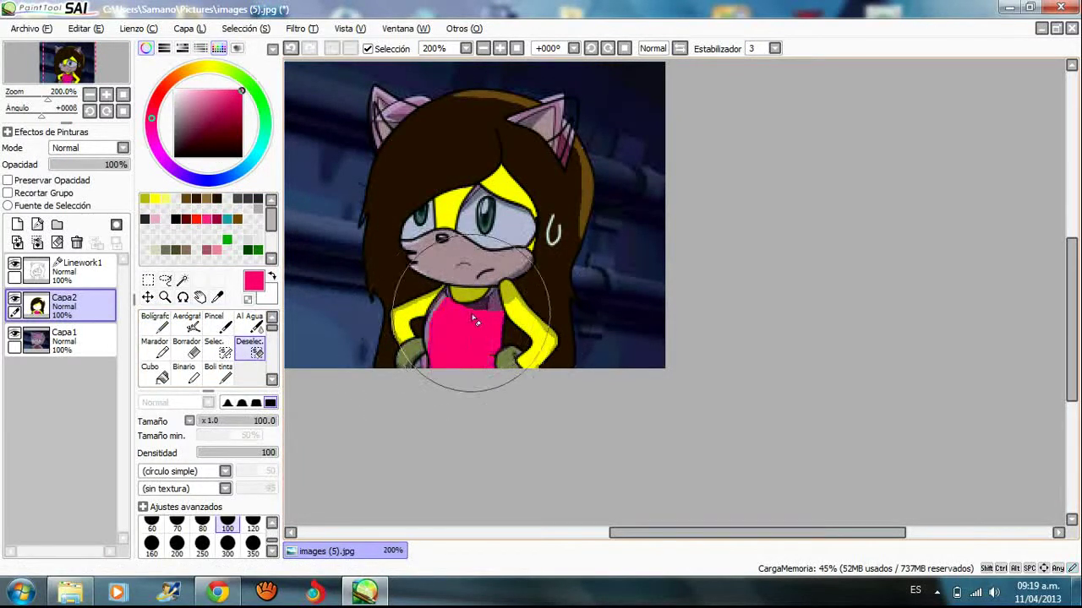
# On Linework1, trace the upper edge of the pink dress area with the Select brush to close off the neckline shadow
pyautogui.scroll(3, 476, 320)
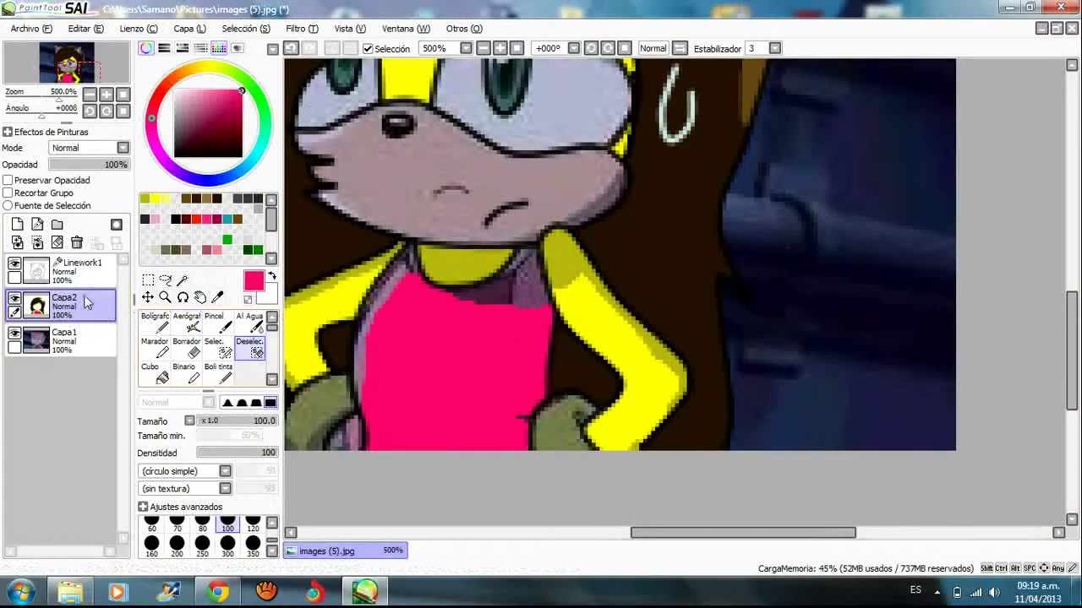
pyautogui.click(85, 269)
pyautogui.click(183, 281)
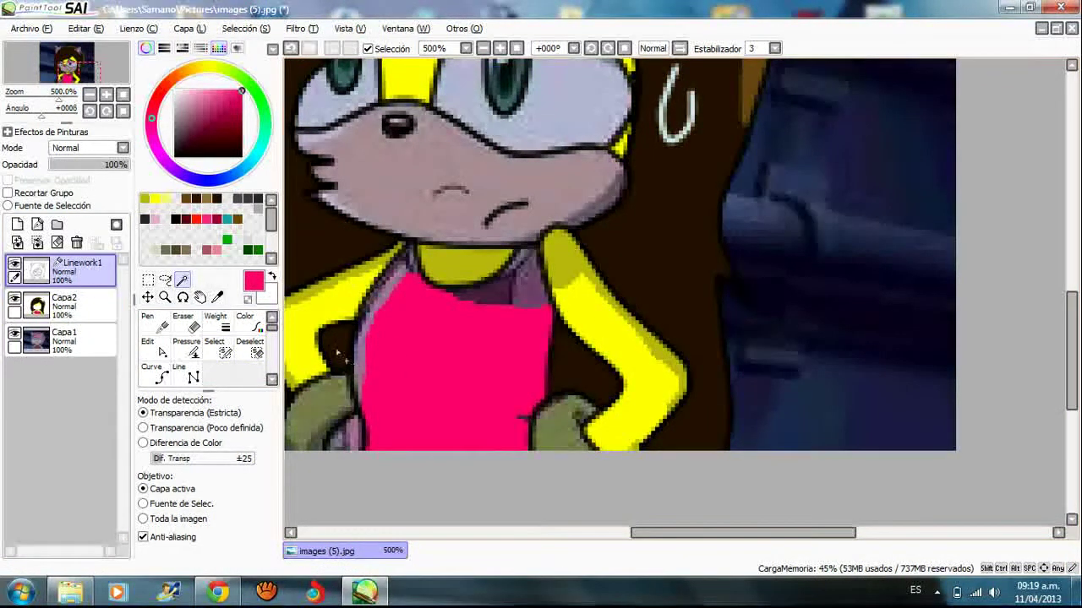
pyautogui.click(226, 355)
pyautogui.scroll(4, 541, 302)
pyautogui.moveTo(334, 283); pyautogui.dragTo(343, 288)
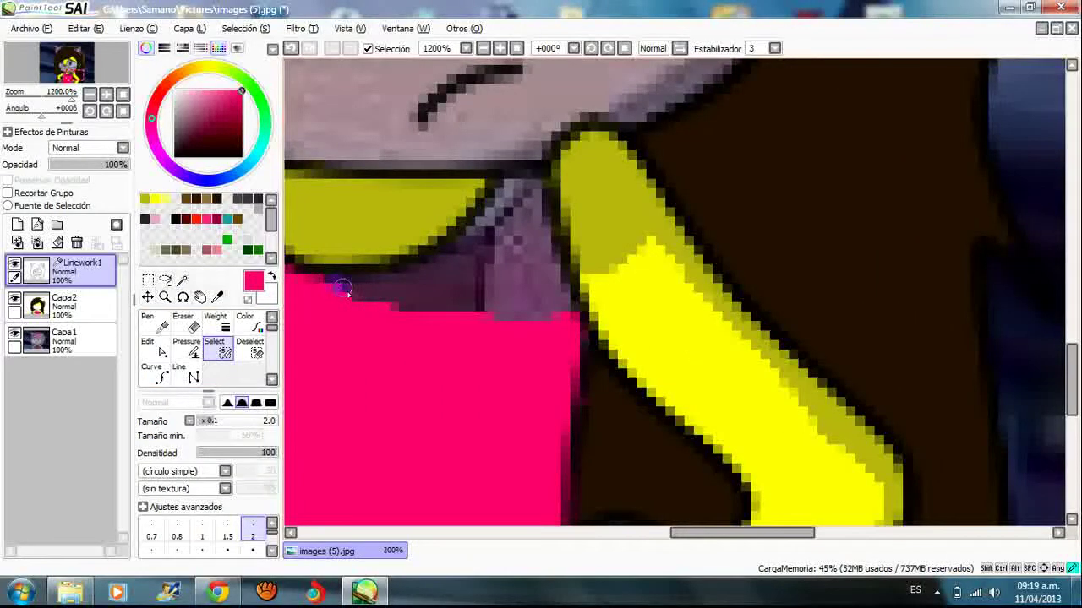
pyautogui.moveTo(446, 315); pyautogui.dragTo(530, 321)
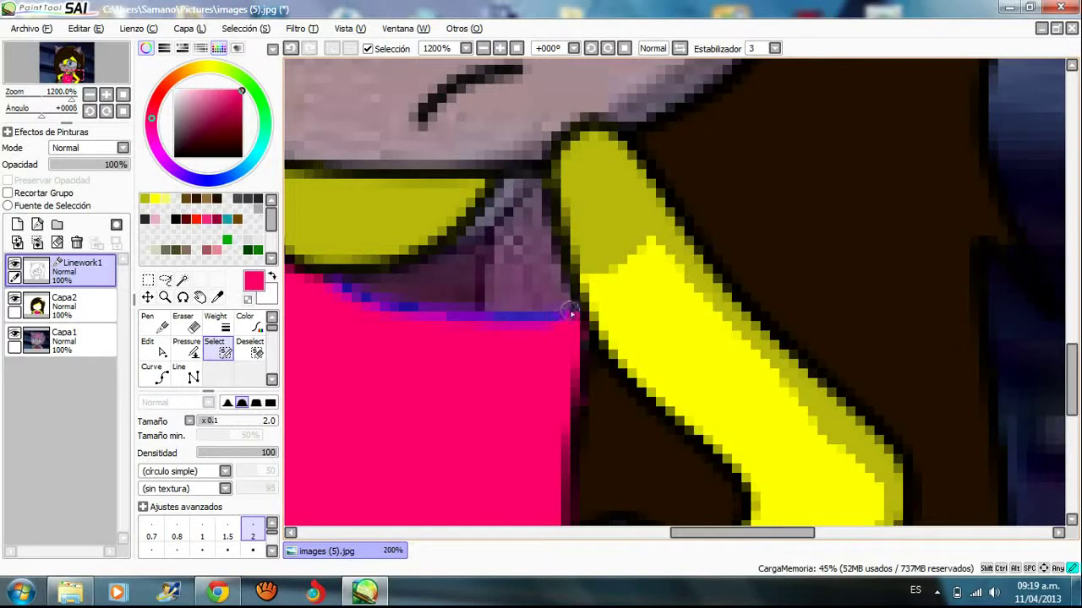
# Select the shadow area between the neckline and the pink dress front on Linework1 with the magic wand
pyautogui.scroll(-3, 507, 355)
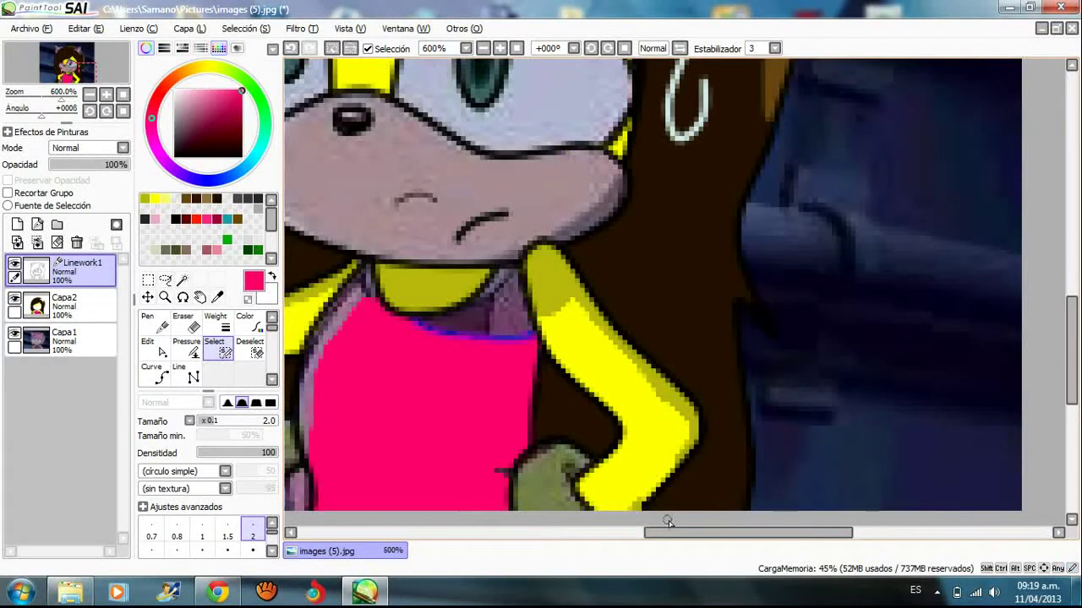
pyautogui.moveTo(667, 533); pyautogui.dragTo(638, 535)
pyautogui.scroll(2, 621, 486)
pyautogui.scroll(-3, 619, 488)
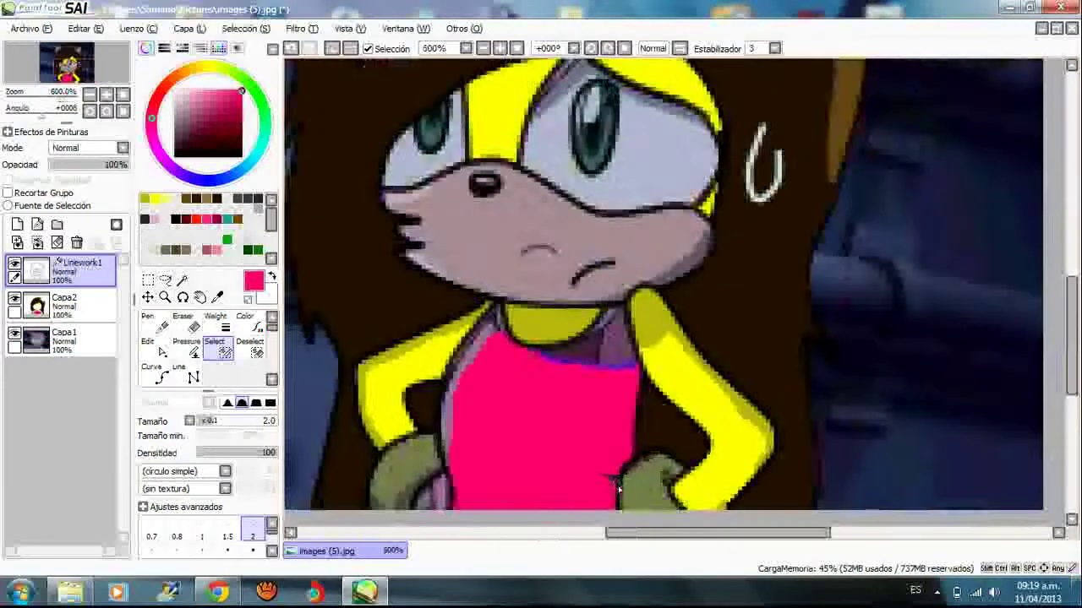
pyautogui.scroll(-2, 617, 490)
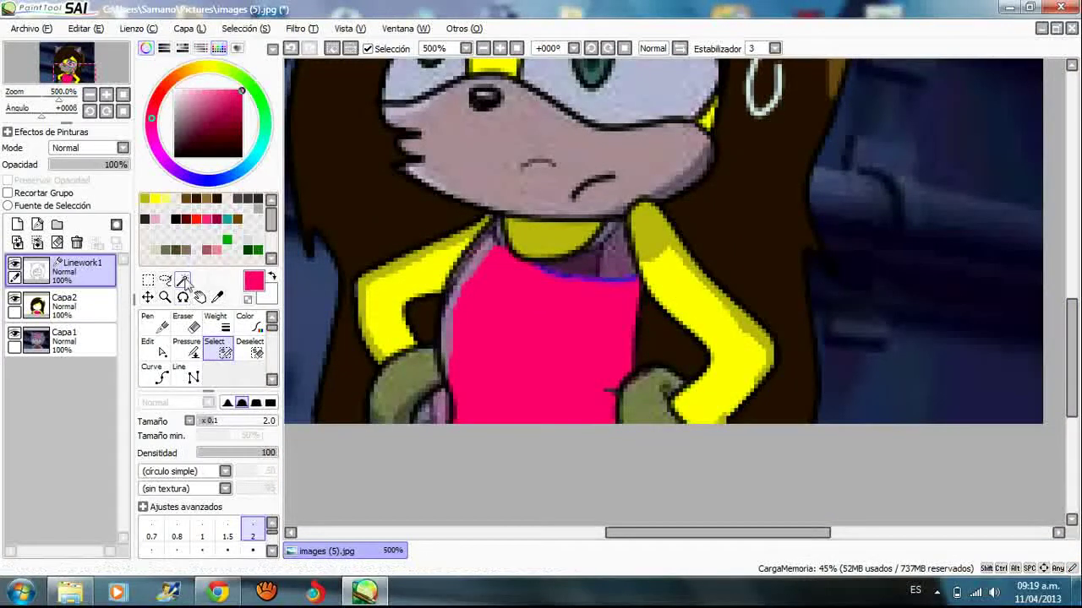
pyautogui.click(182, 279)
pyautogui.click(591, 269)
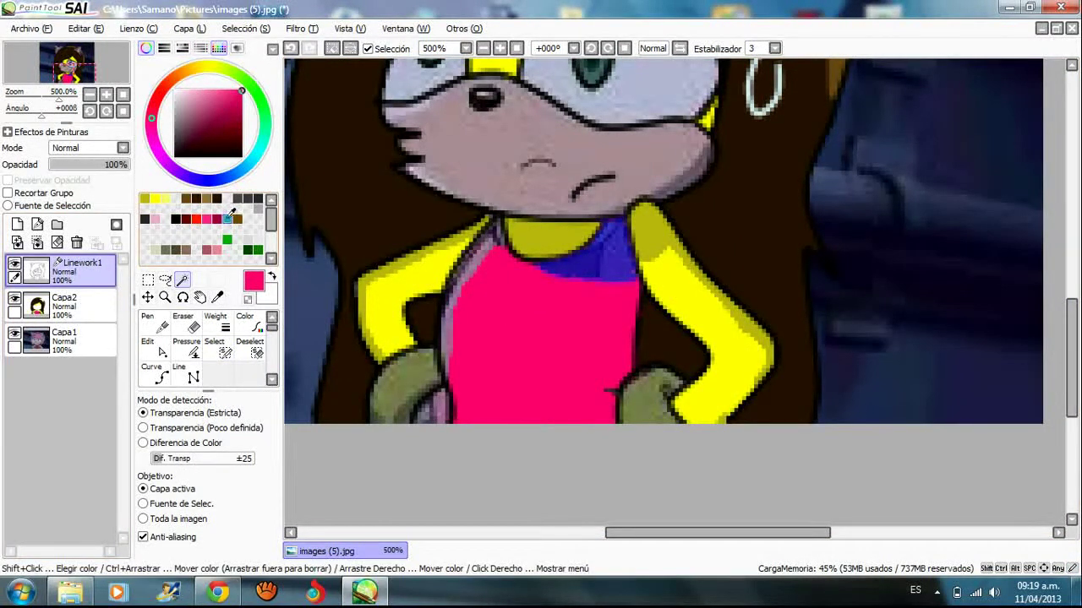
# Paint the selected neckline shadow dark pink on Capa2 with the Bolígrafo, and clear the selection with the Deselec. brush
pyautogui.click(67, 306)
pyautogui.click(155, 322)
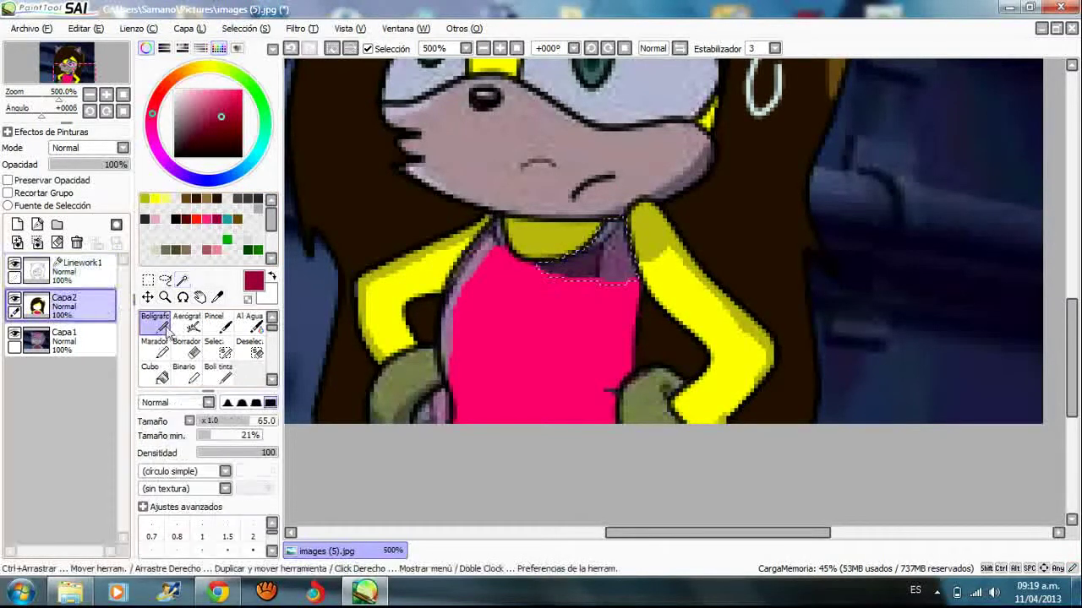
pyautogui.moveTo(588, 291); pyautogui.dragTo(586, 319)
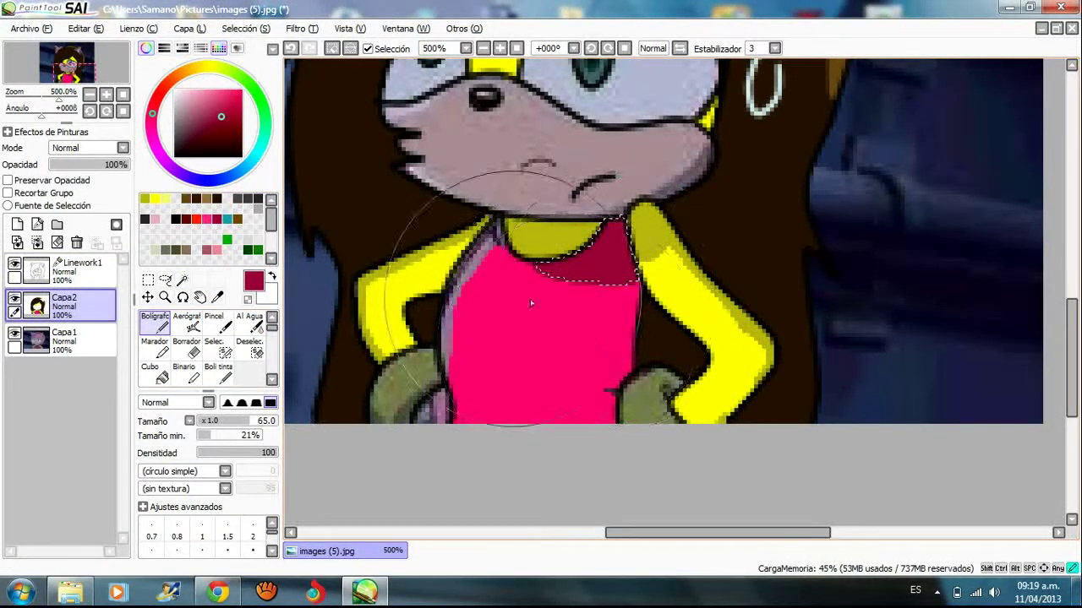
pyautogui.click(249, 347)
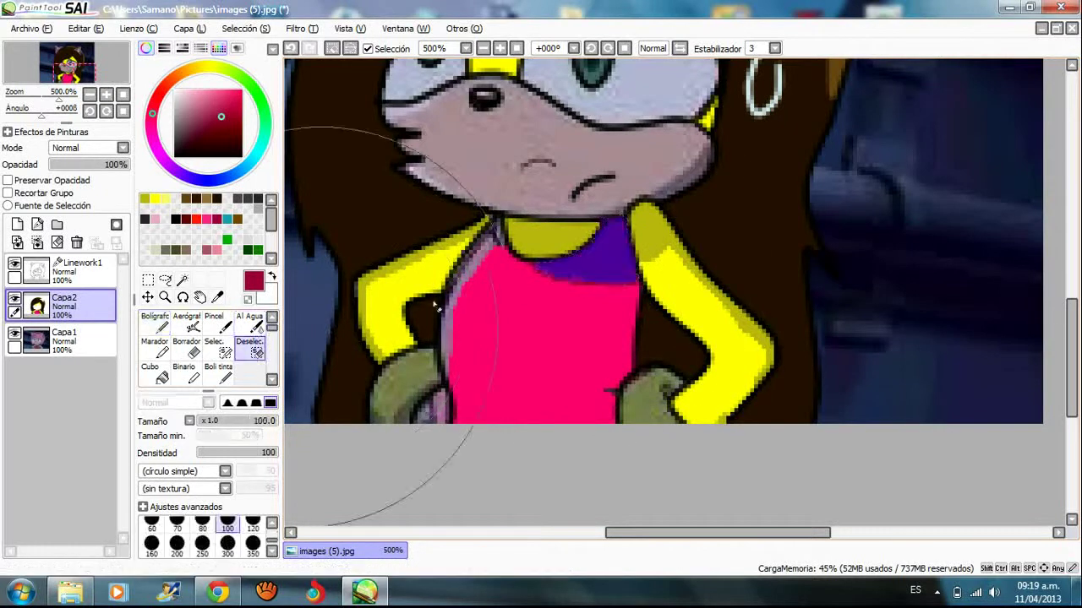
pyautogui.moveTo(435, 306); pyautogui.dragTo(514, 331)
# On Linework1, trace the inner edge of the dress's unpainted side strip with the size 2 Select brush, and select the strip with the magic wand
pyautogui.click(182, 280)
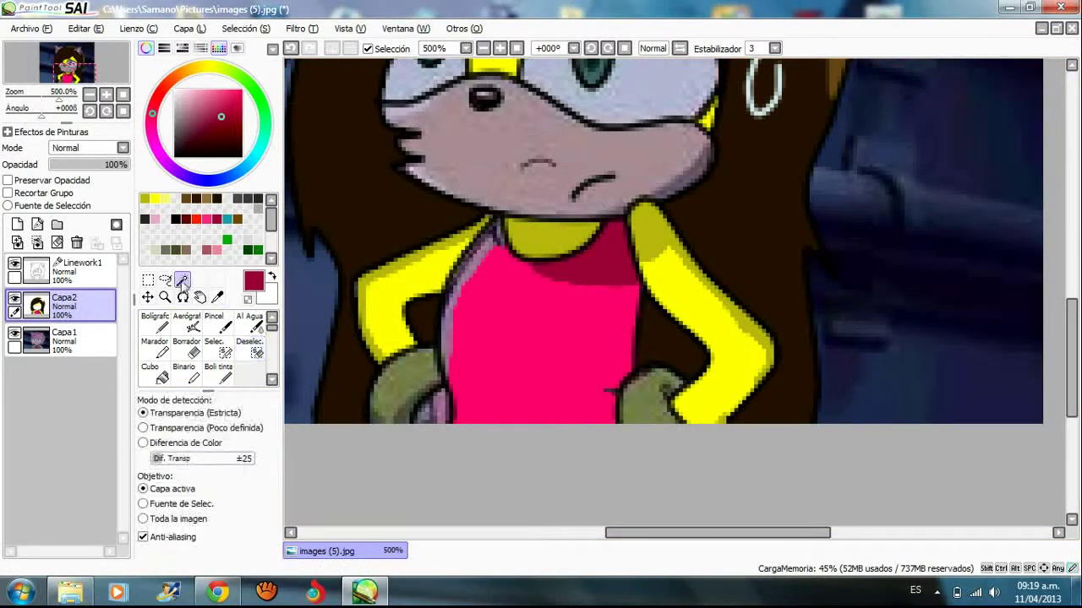
pyautogui.click(216, 346)
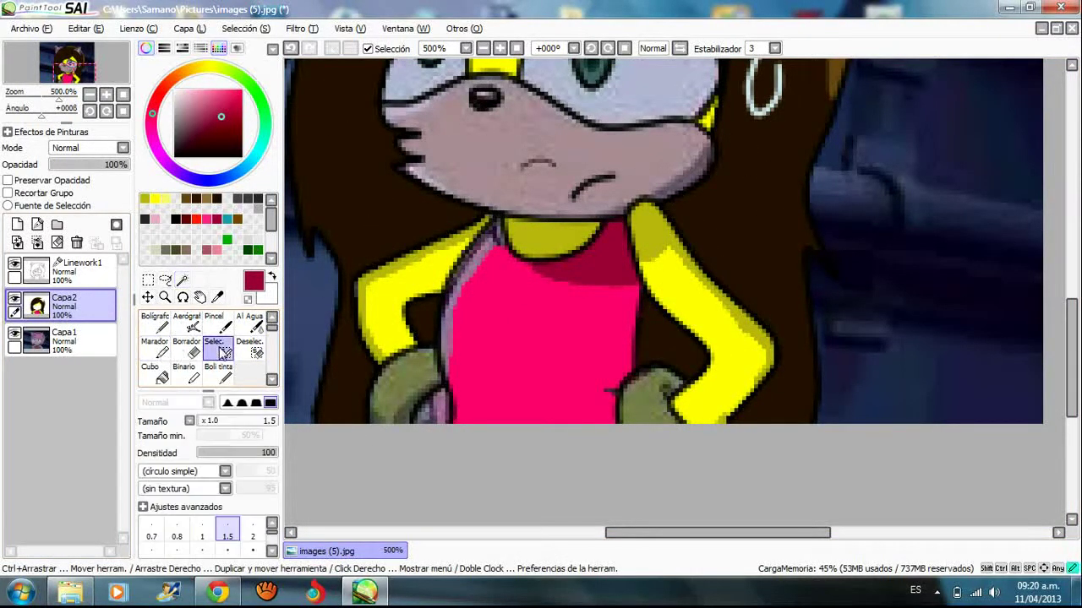
pyautogui.click(78, 264)
pyautogui.scroll(2, 620, 156)
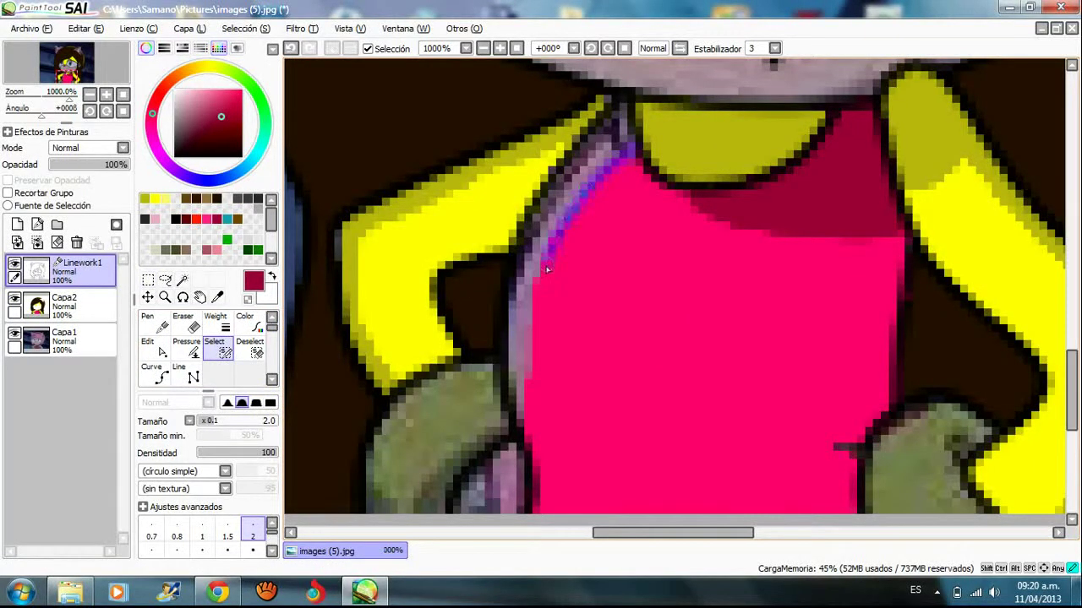
pyautogui.moveTo(535, 337); pyautogui.dragTo(531, 397)
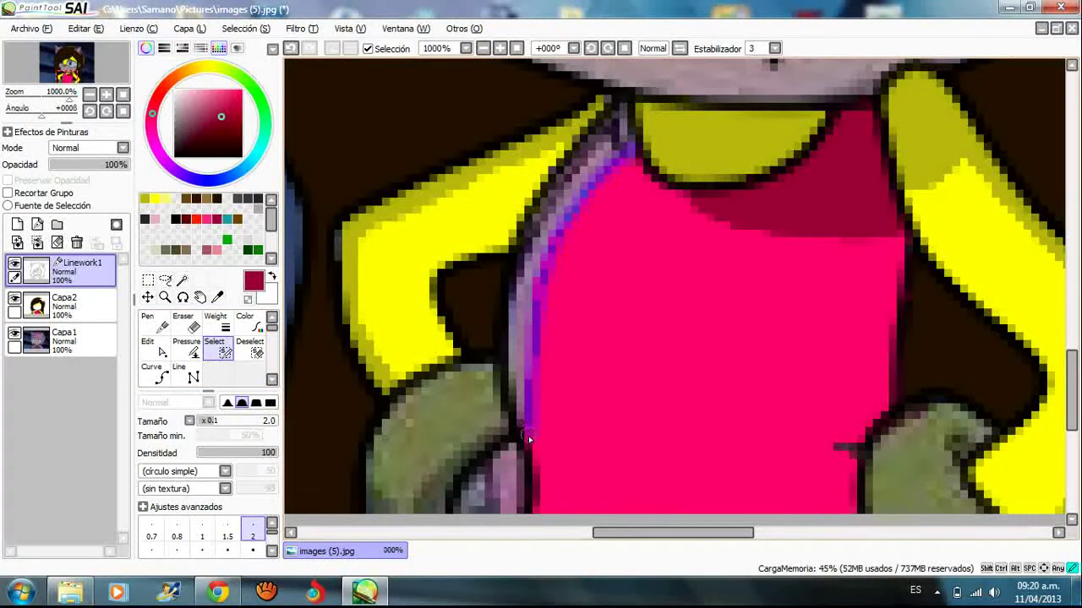
pyautogui.scroll(-1, 583, 392)
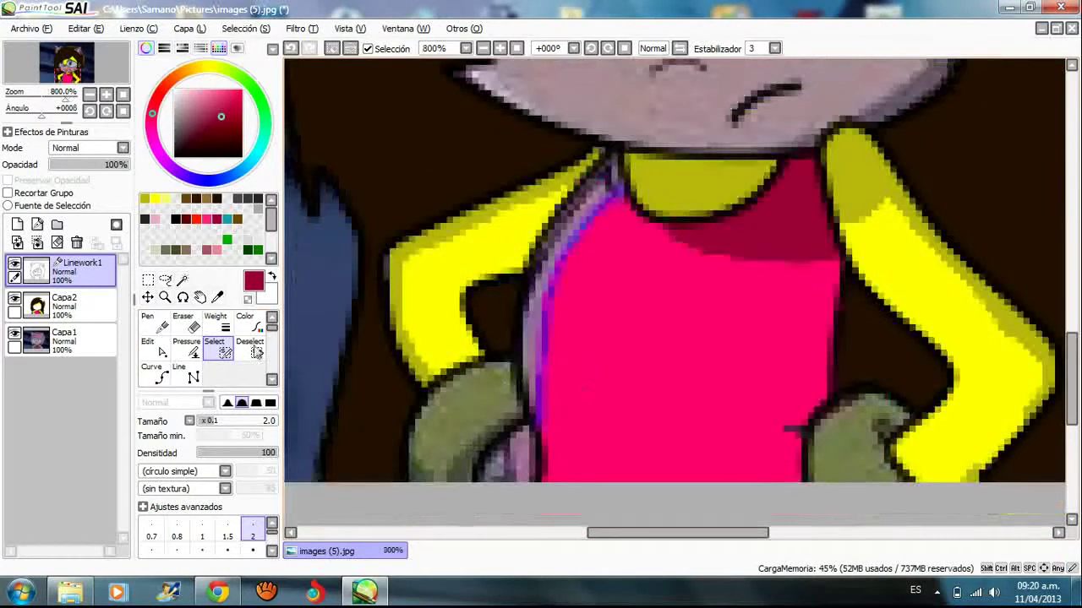
pyautogui.click(184, 282)
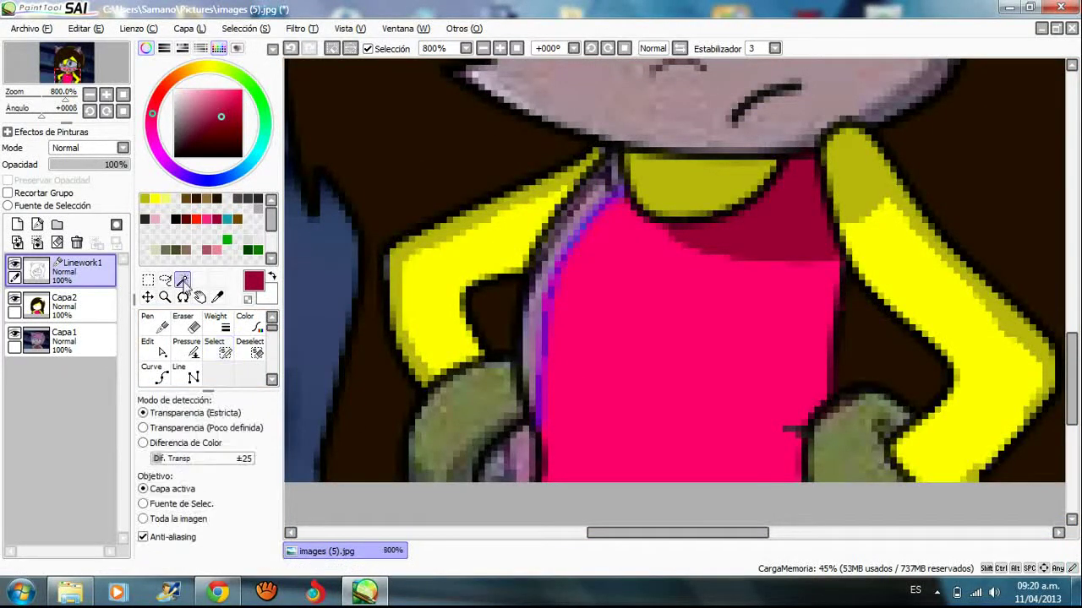
pyautogui.click(529, 332)
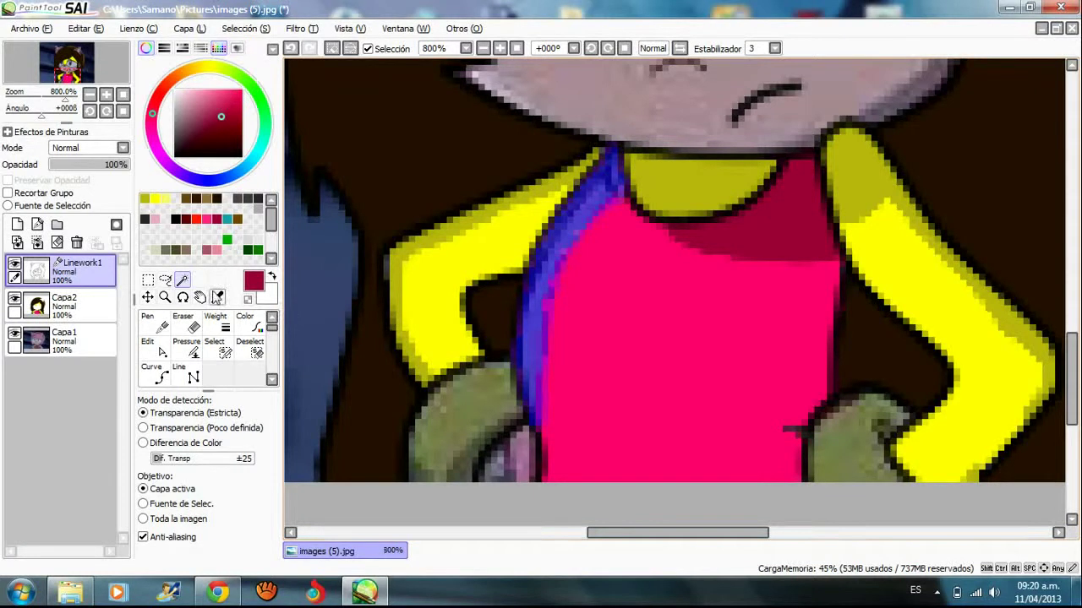
# Paint the selected side strip of the dress light pink on Capa2 with the Bolígrafo, and clear the selection with the Deselec. brush
pyautogui.click(95, 302)
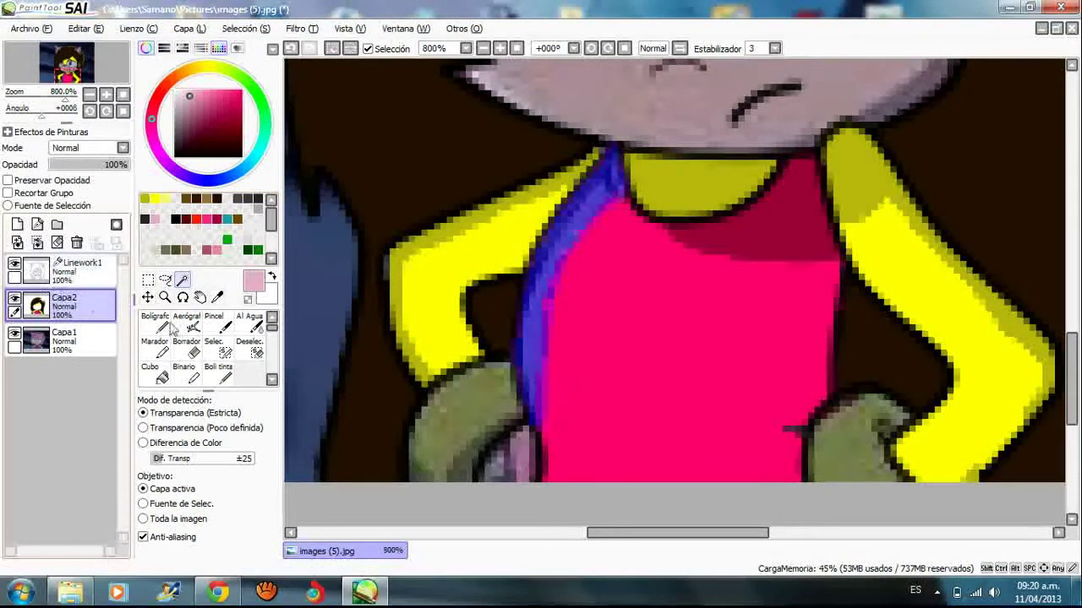
pyautogui.click(152, 326)
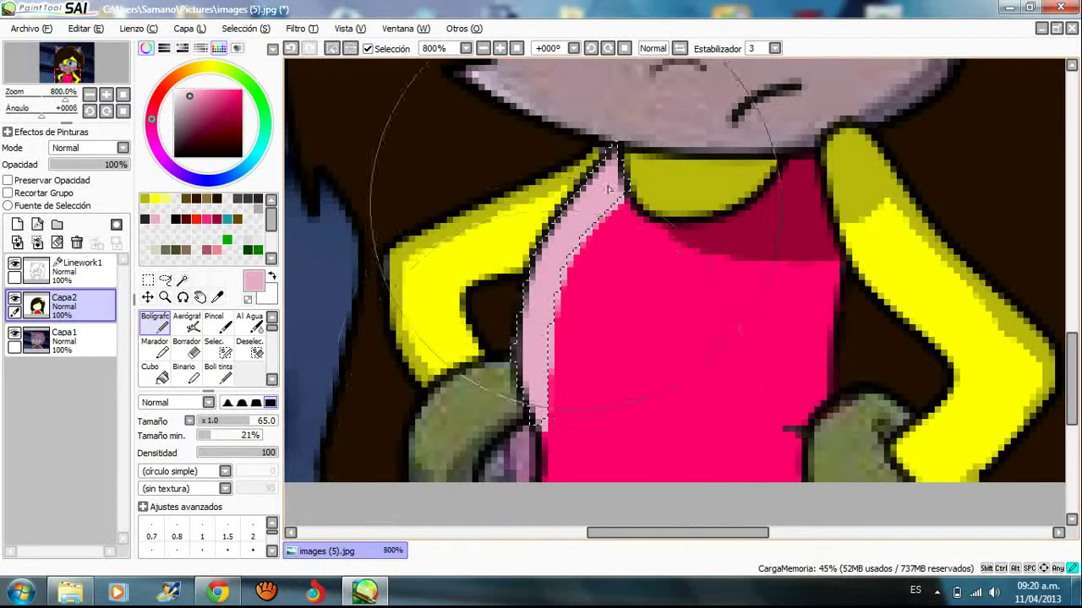
pyautogui.scroll(-1, 569, 359)
pyautogui.scroll(-1, 569, 359)
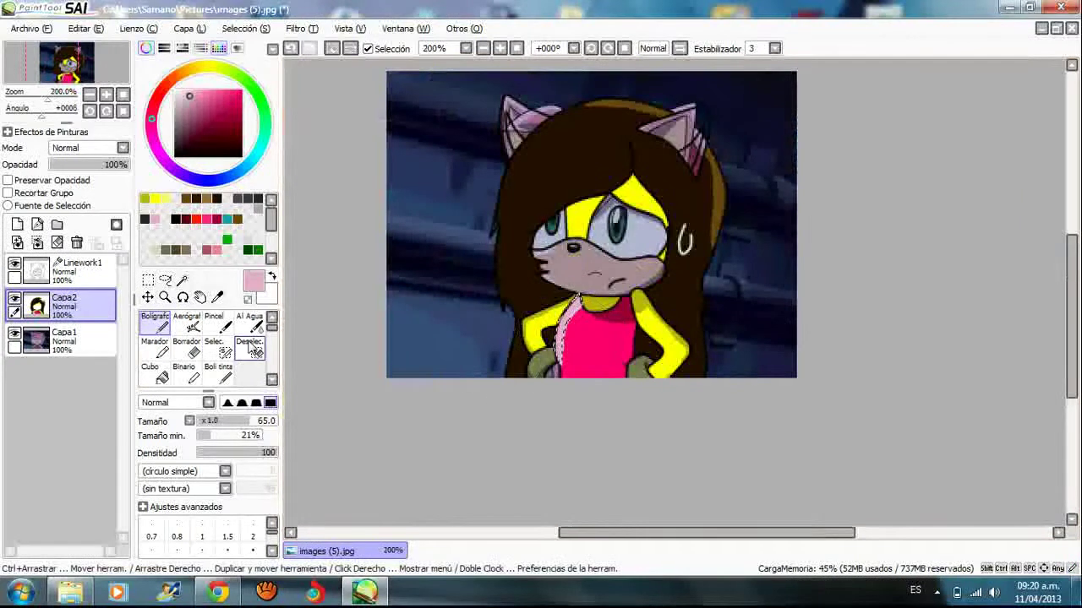
pyautogui.click(249, 346)
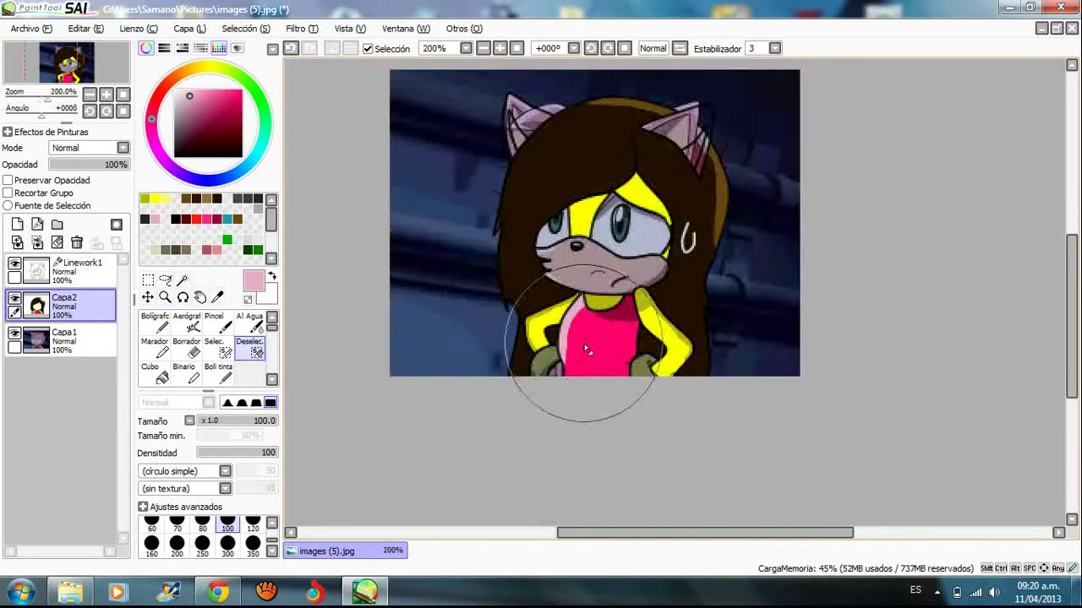
# Examine the colouring of the whole character by temporarily hiding the original picture layer Capa1
pyautogui.scroll(1, 606, 321)
pyautogui.scroll(-1, 583, 302)
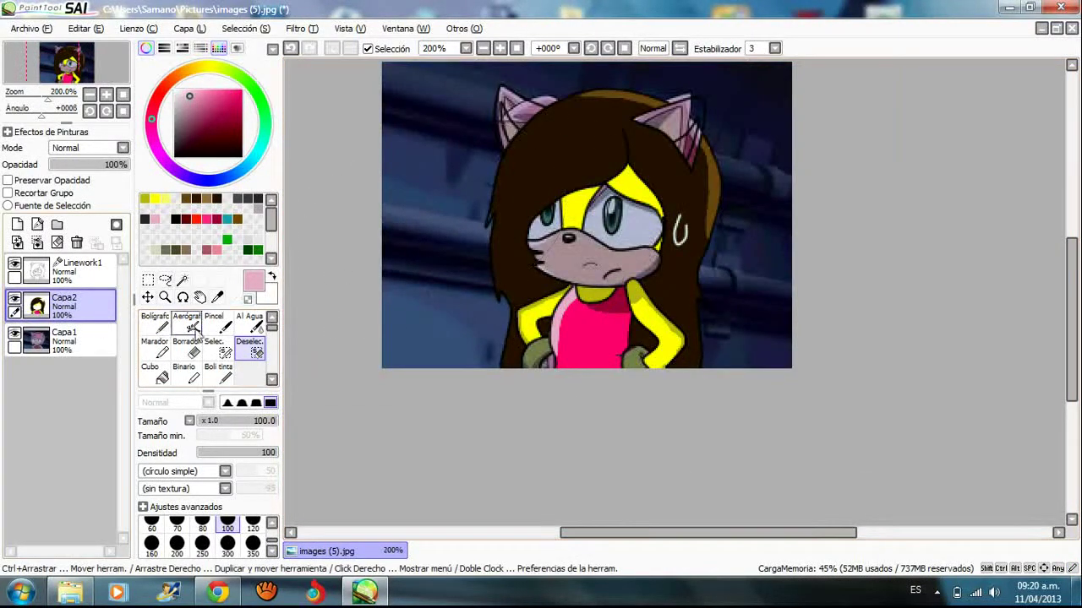
pyautogui.click(16, 335)
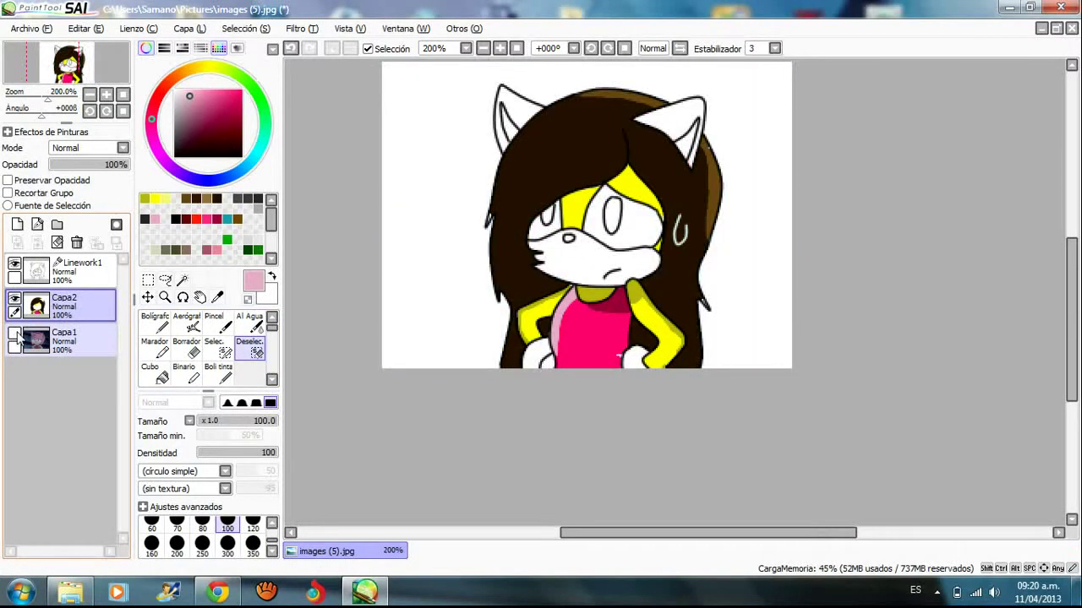
pyautogui.click(16, 335)
pyautogui.scroll(-1, 576, 193)
pyautogui.scroll(2, 597, 184)
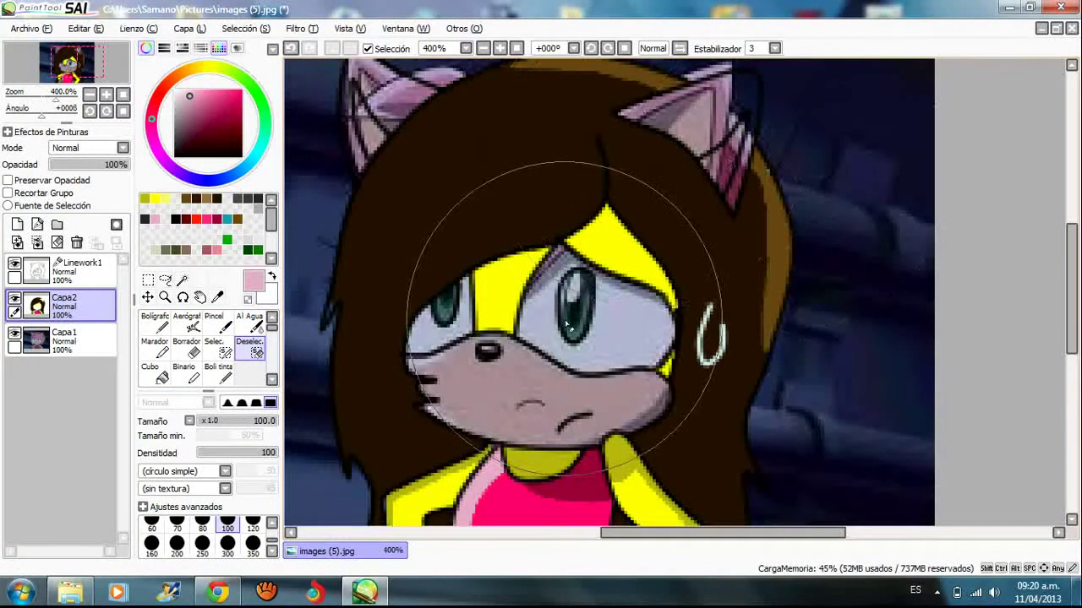
pyautogui.scroll(-1, 568, 328)
pyautogui.click(15, 335)
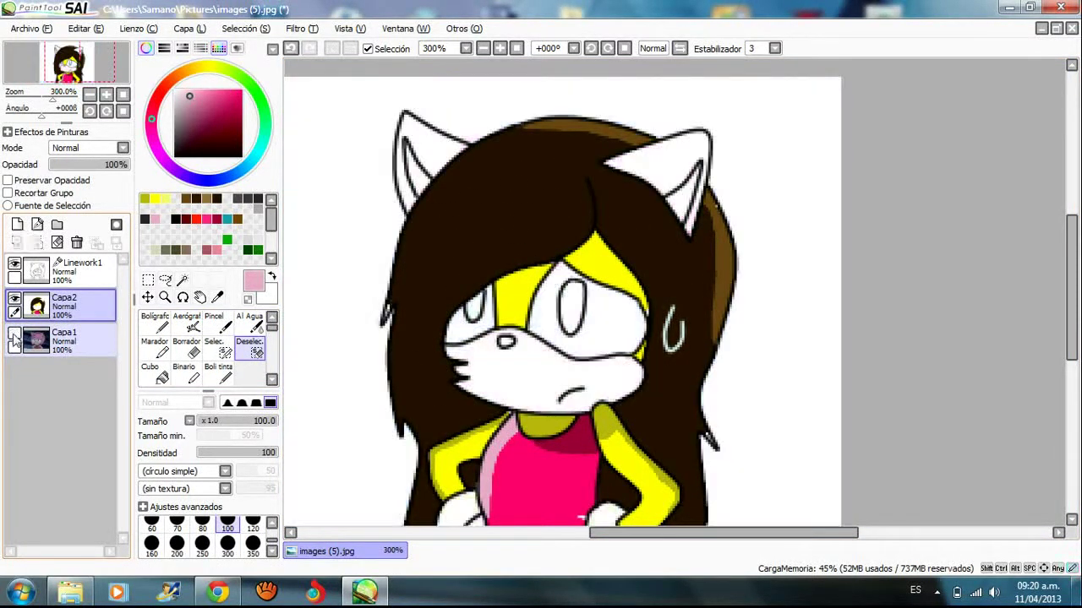
pyautogui.click(15, 334)
# Select the glove on the image's right side, beside the dress, on Linework1 with the magic wand
pyautogui.moveTo(1075, 241); pyautogui.dragTo(1075, 283)
pyautogui.scroll(5, 634, 414)
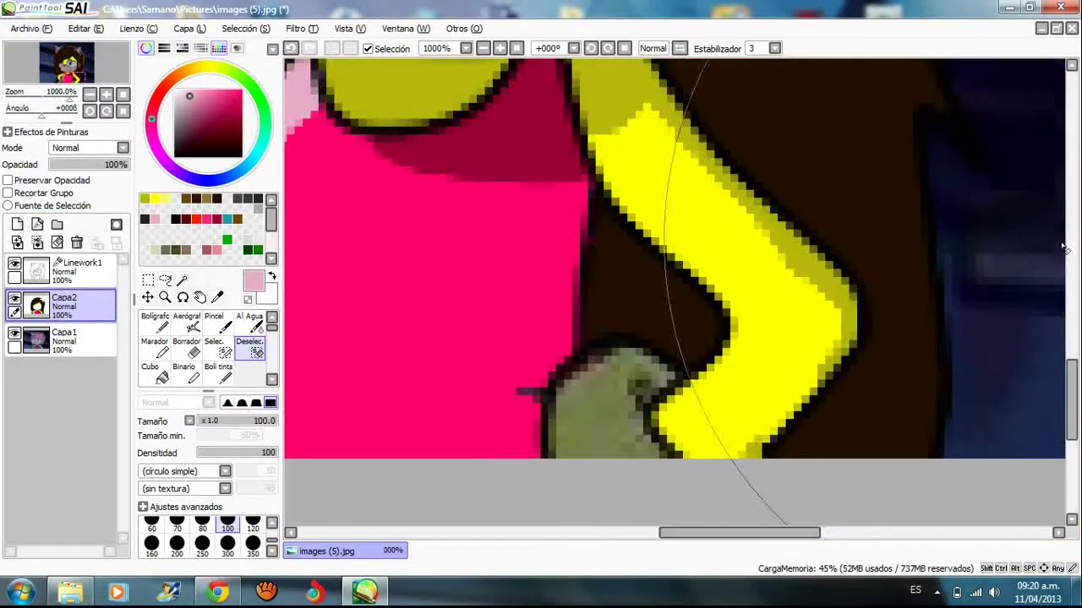
pyautogui.moveTo(1070, 374); pyautogui.dragTo(1071, 390)
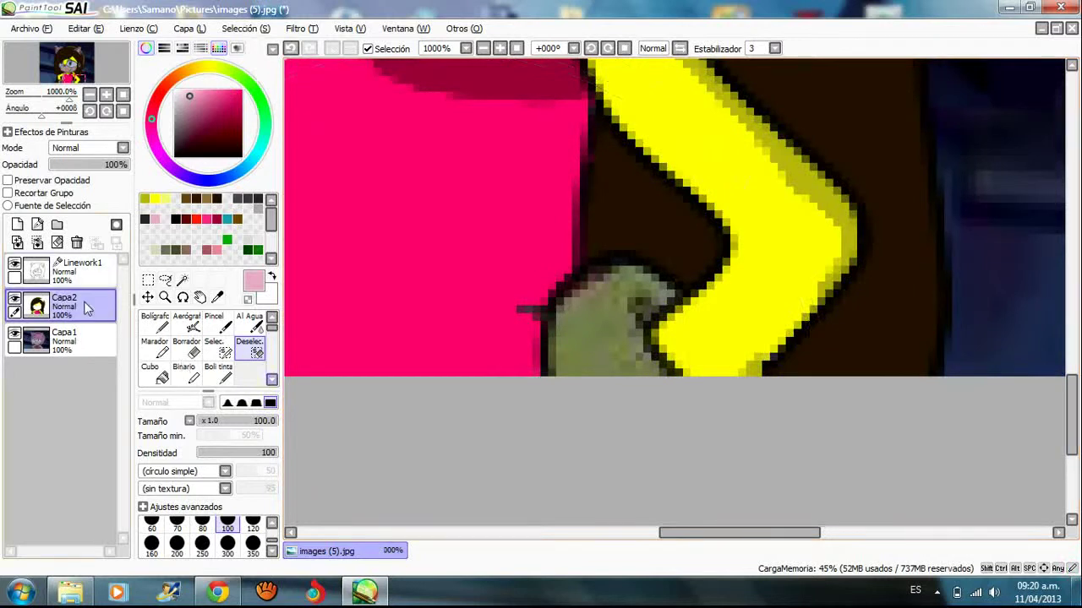
pyautogui.click(89, 270)
pyautogui.click(182, 280)
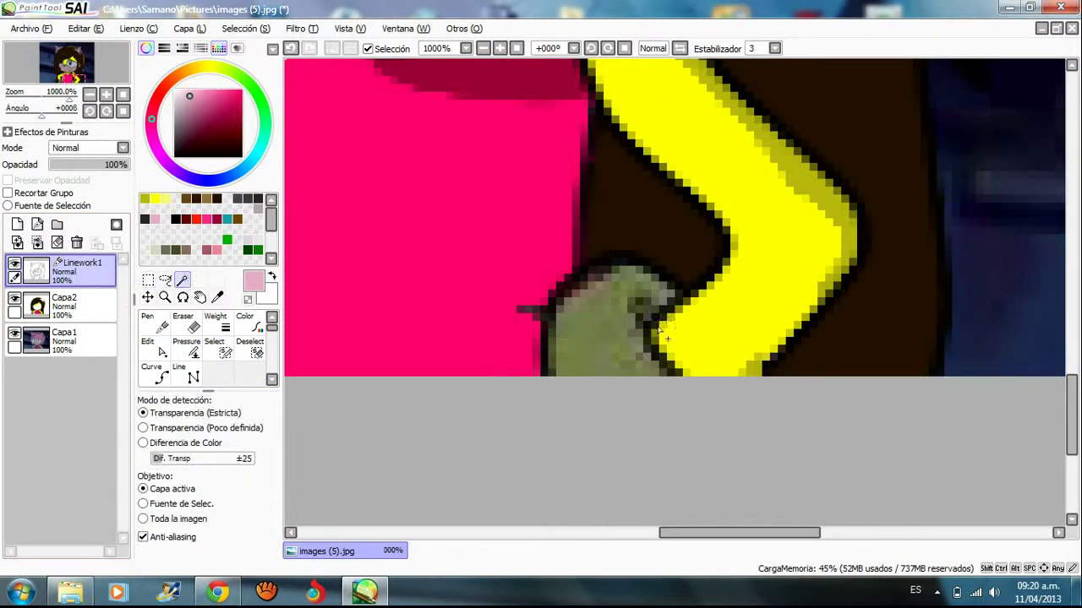
pyautogui.click(614, 346)
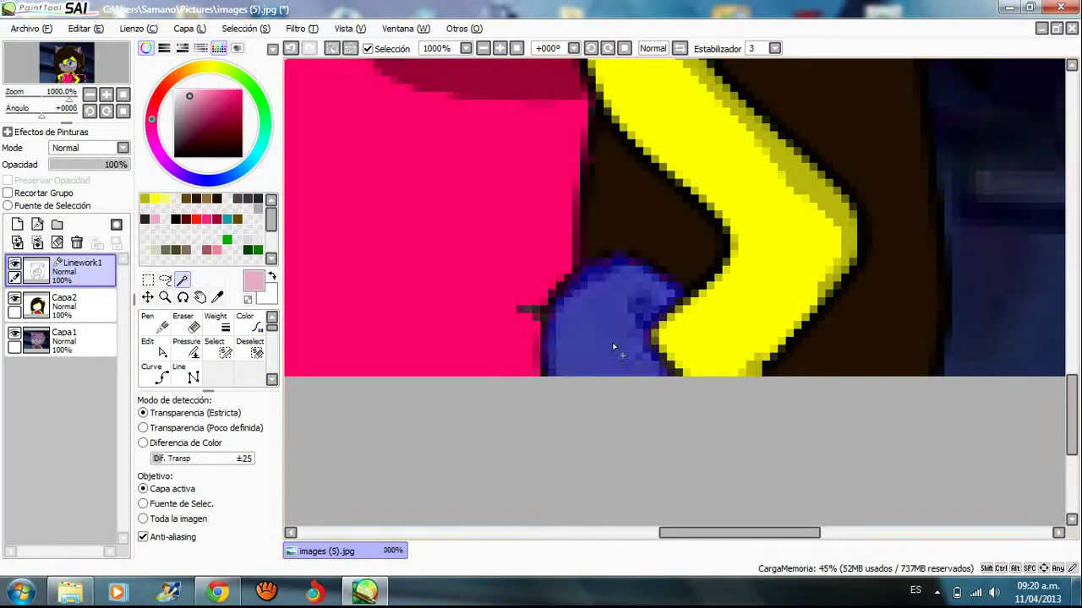
# Paint the selected glove dark grey on Capa2 with the Bolígrafo
pyautogui.click(257, 199)
pyautogui.click(70, 311)
pyautogui.click(154, 328)
pyautogui.click(154, 323)
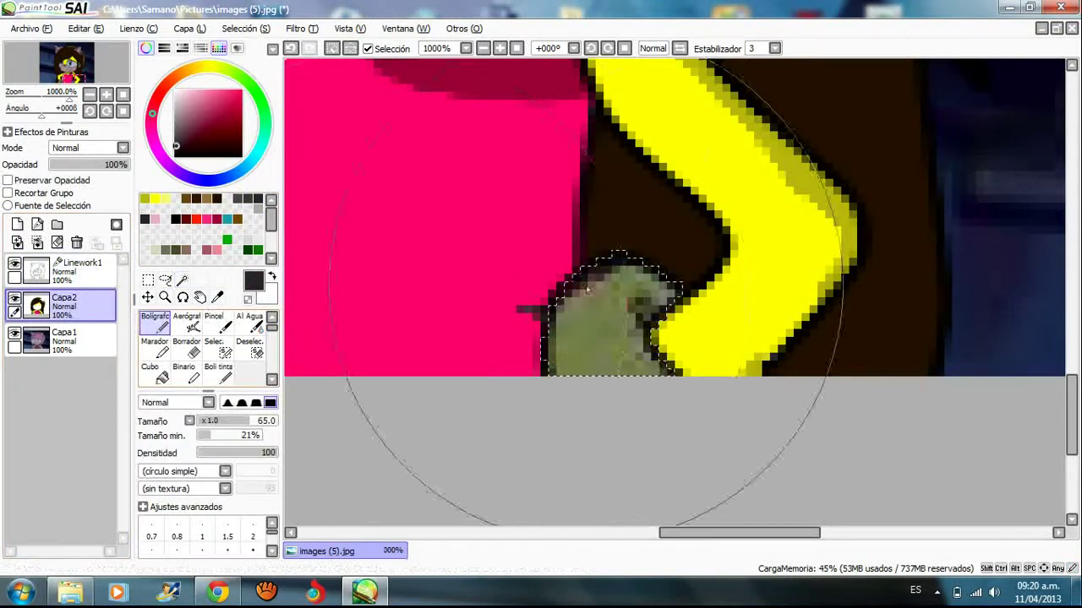
pyautogui.click(575, 422)
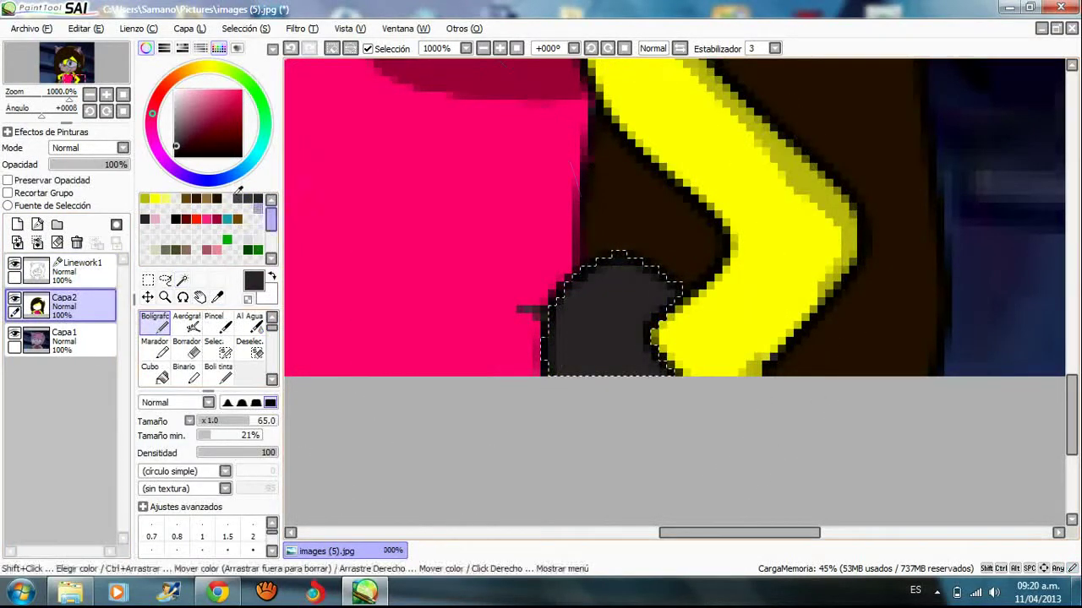
# Shade the upper and inner edges of the dark grey glove black with the Pincel at size 9
pyautogui.click(177, 218)
pyautogui.click(213, 323)
pyautogui.scroll(3, 528, 331)
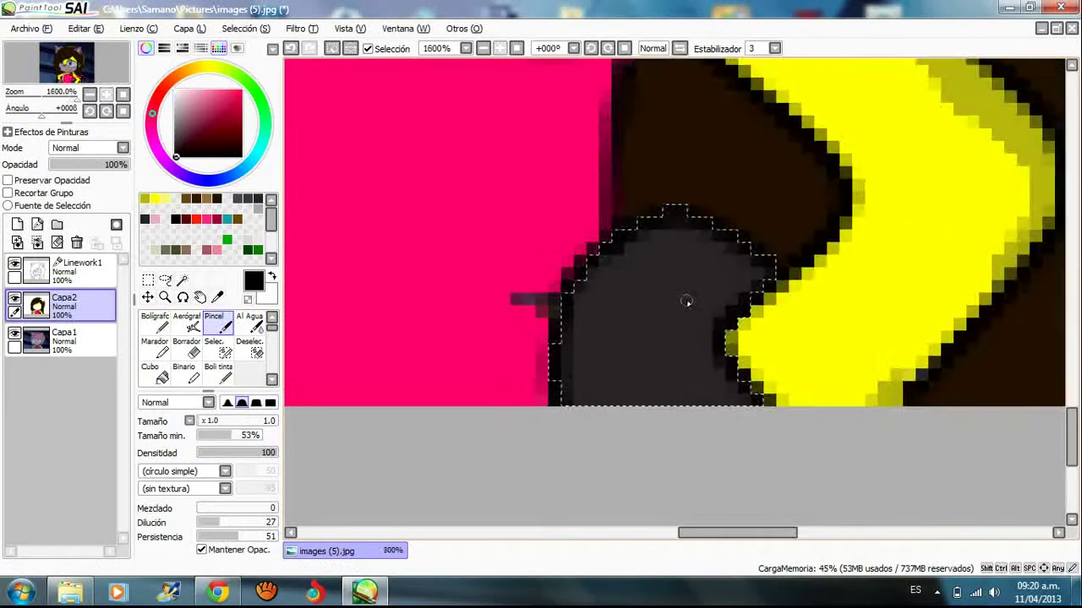
pyautogui.click(205, 422)
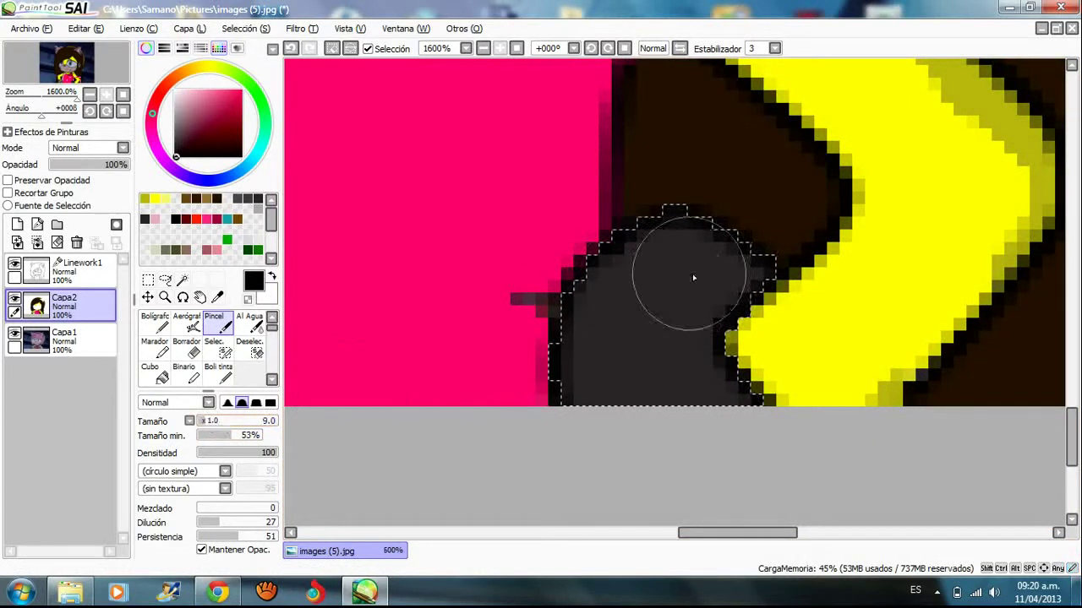
pyautogui.click(207, 420)
pyautogui.moveTo(209, 427); pyautogui.dragTo(207, 420)
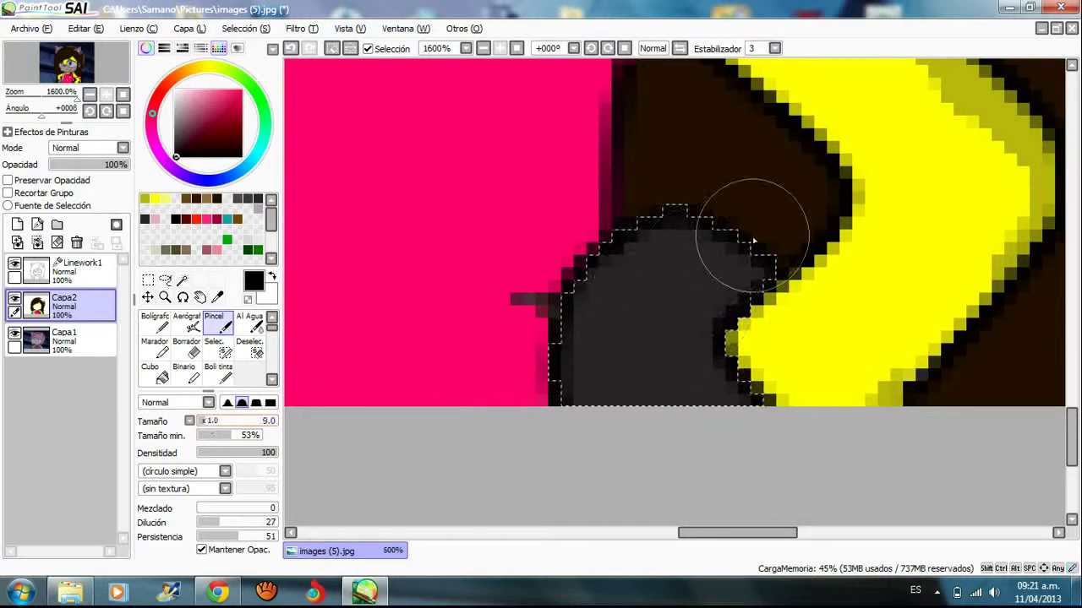
pyautogui.moveTo(724, 242)
pyautogui.mouseDown()
pyautogui.moveTo(606, 314)
pyautogui.moveTo(574, 382)
pyautogui.mouseUp()
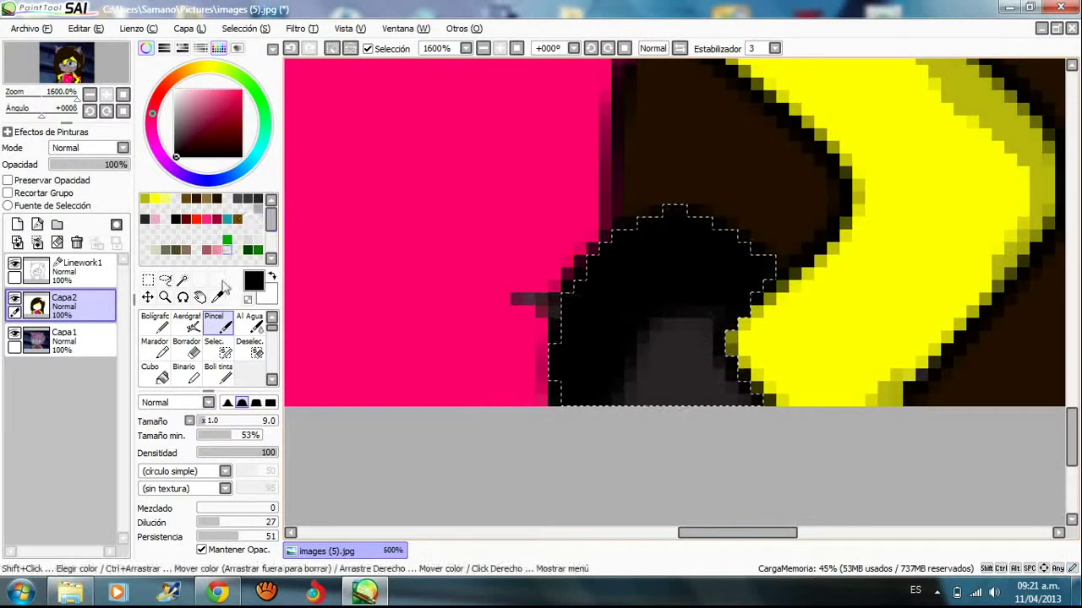
# Blend the glove's black shading into the grey with the Al Agua brush, and clear the selection with the Deselec. brush
pyautogui.click(253, 328)
pyautogui.moveTo(651, 314)
pyautogui.mouseDown()
pyautogui.moveTo(666, 391)
pyautogui.moveTo(768, 318)
pyautogui.moveTo(668, 414)
pyautogui.moveTo(690, 343)
pyautogui.mouseUp()
pyautogui.scroll(-4, 692, 362)
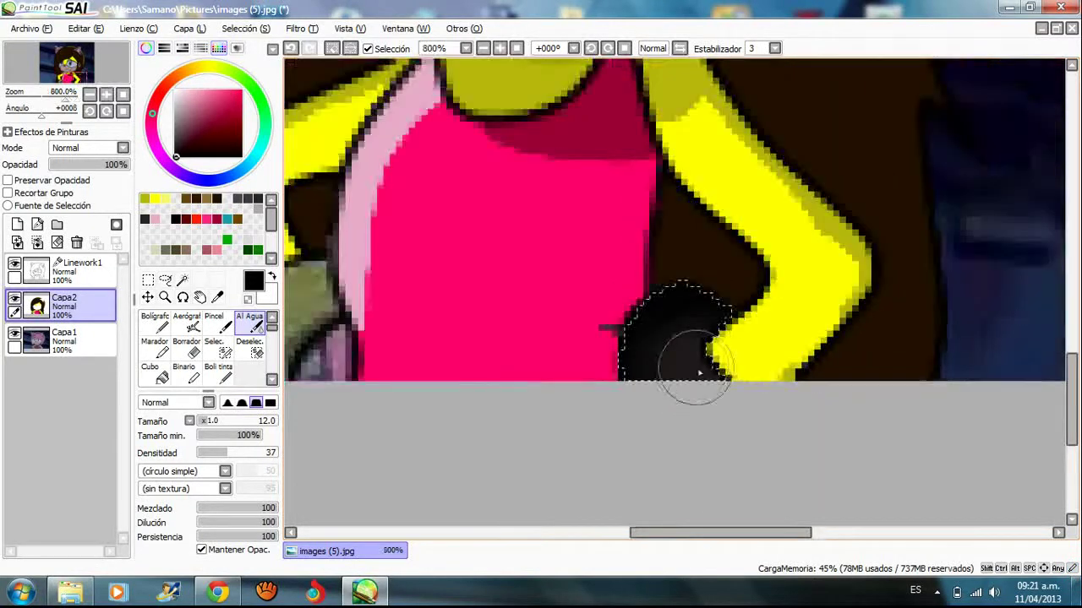
pyautogui.click(251, 346)
pyautogui.click(610, 355)
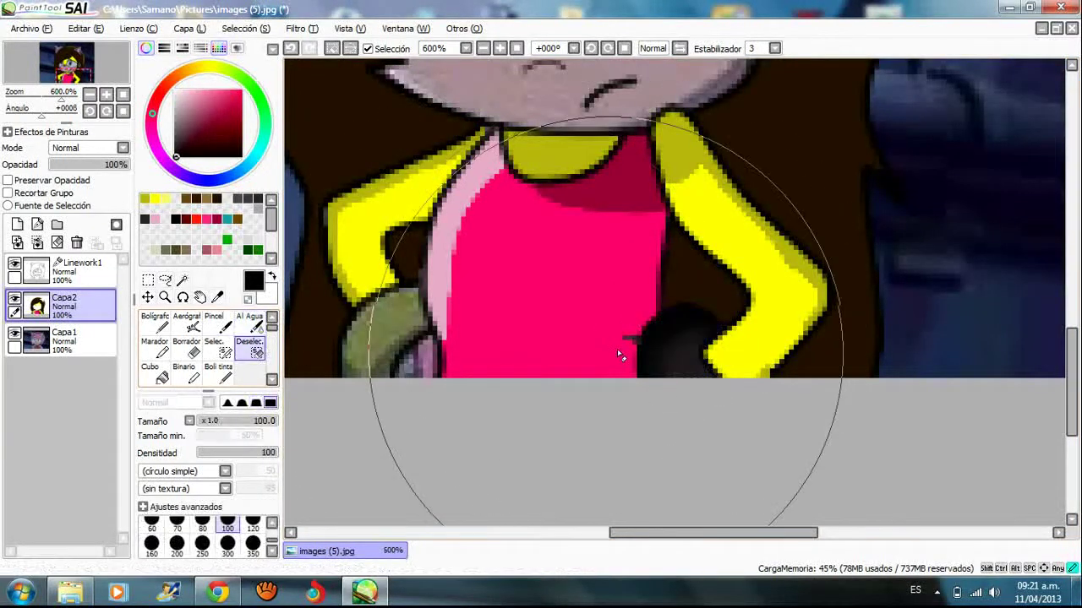
pyautogui.scroll(-2, 572, 359)
pyautogui.click(183, 279)
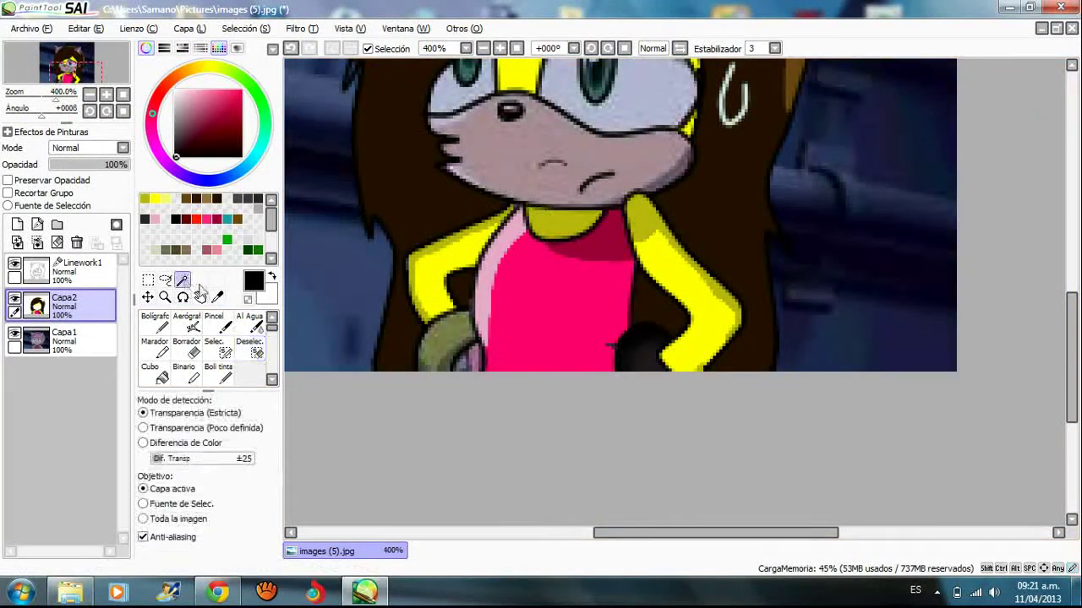
pyautogui.click(435, 342)
pyautogui.scroll(4, 479, 357)
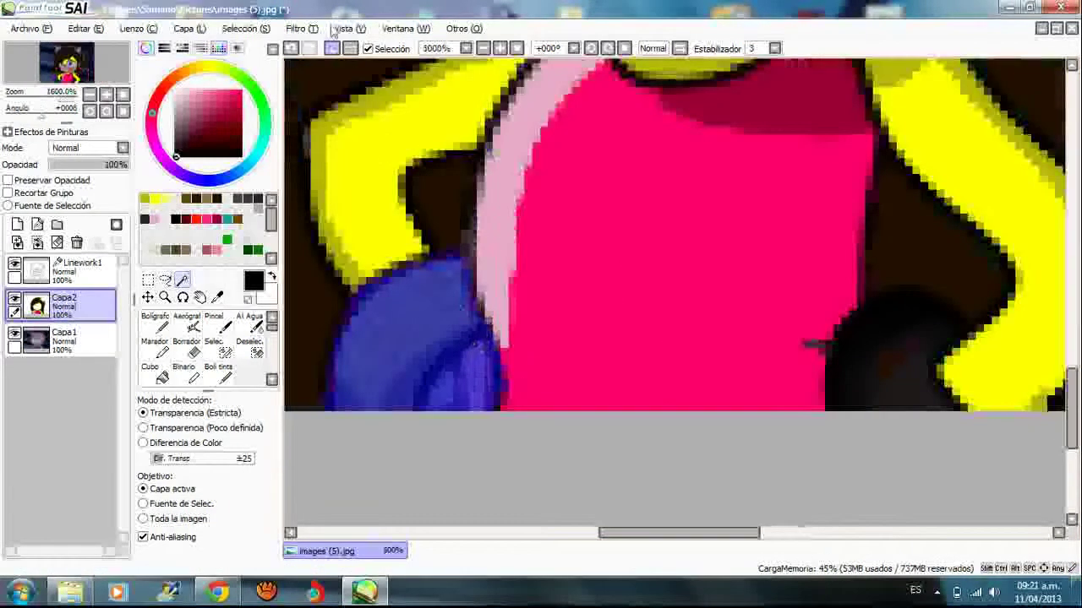
pyautogui.click(289, 54)
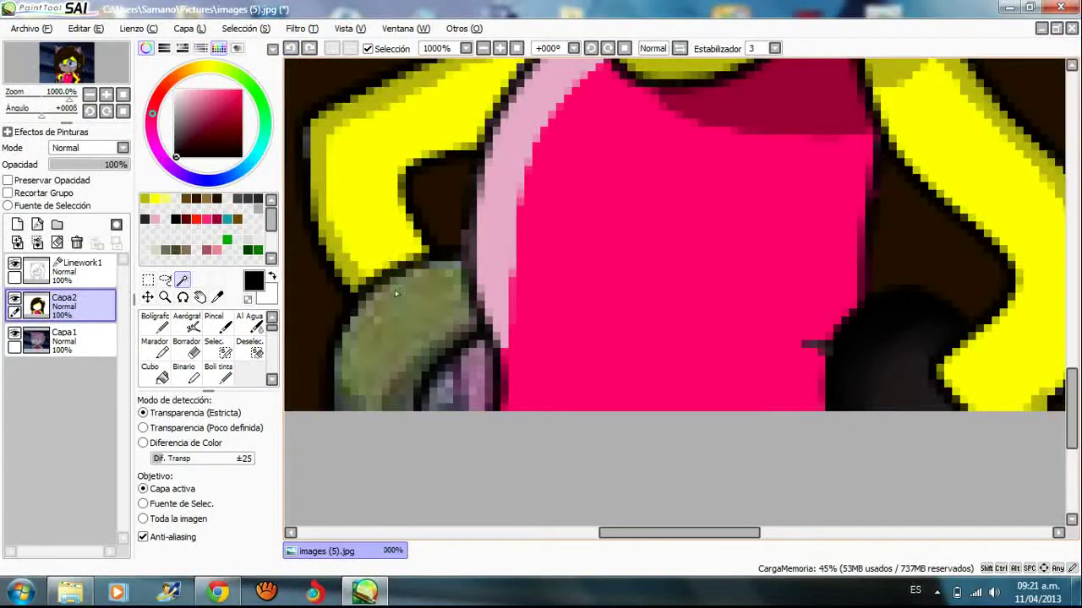
# Select the unpainted green glove on the other side of the dress on Linework1 with the magic wand
pyautogui.click(80, 269)
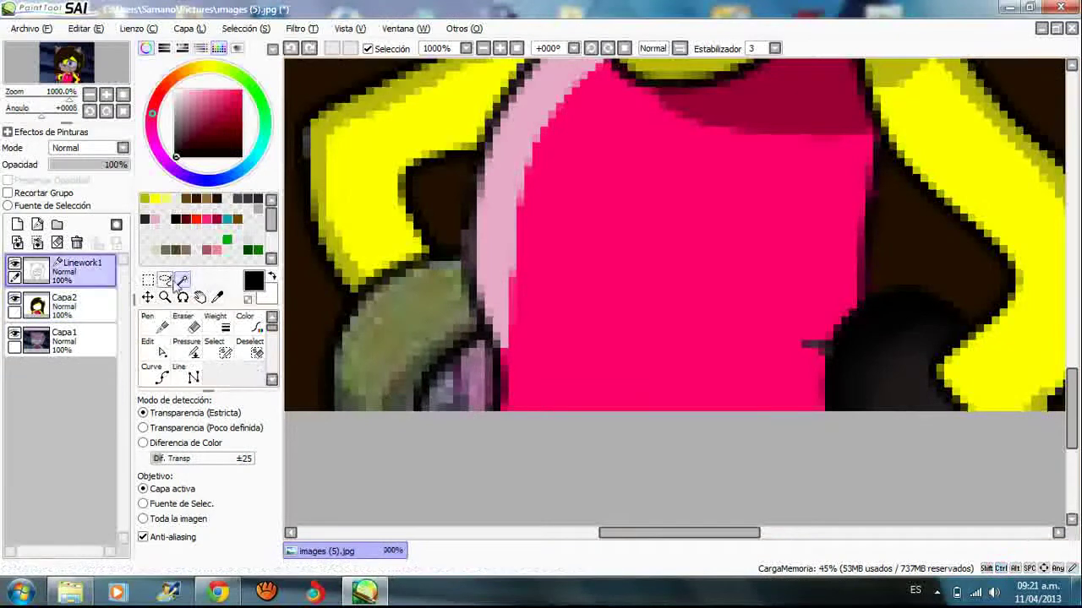
pyautogui.hotkey('ctrl', 'y')
pyautogui.scroll(-1, 417, 359)
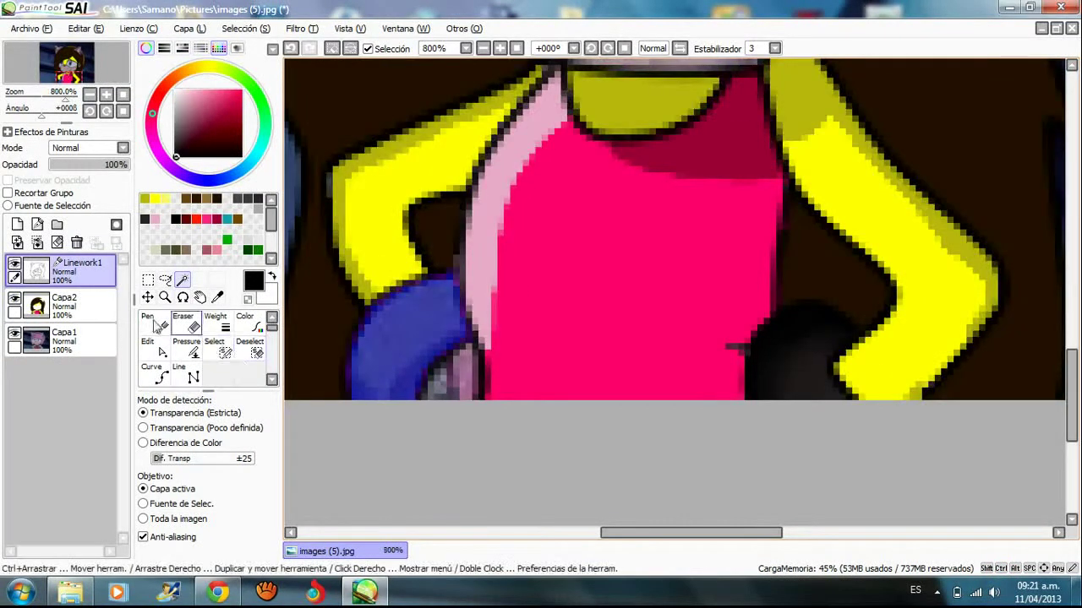
# Paint the selected glove dark grey on Capa2 with the Bolígrafo, and shade its upper inner part black with the Pincel at size 9
pyautogui.click(80, 305)
pyautogui.click(157, 323)
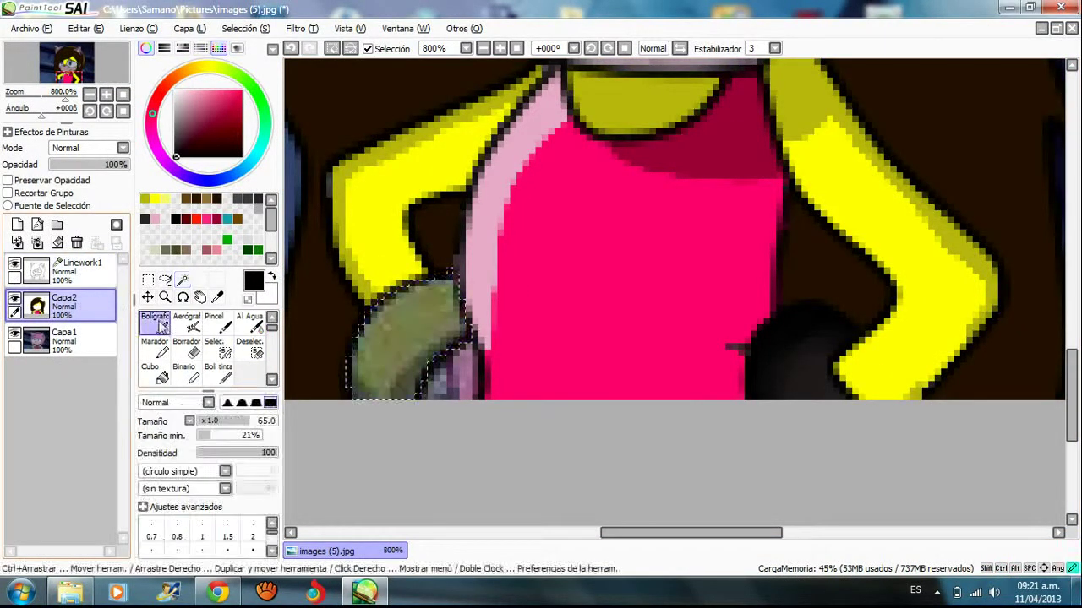
pyautogui.click(257, 199)
pyautogui.click(380, 364)
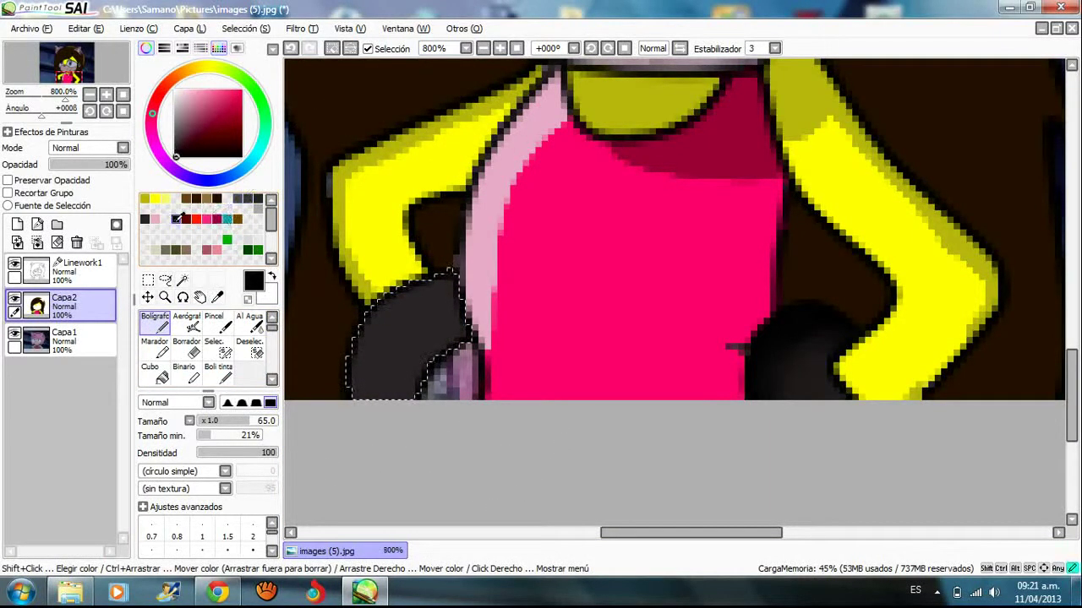
pyautogui.click(225, 323)
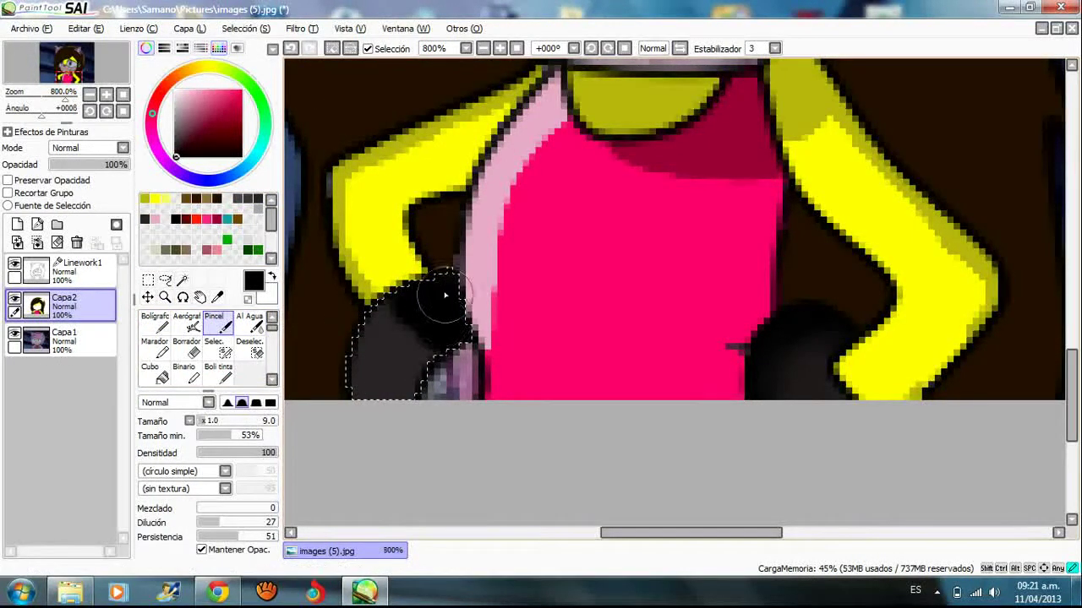
# Blend the black shading of this second glove into its grey with the Al Agua brush at size 12, and clear the selection
pyautogui.click(254, 323)
pyautogui.moveTo(380, 316); pyautogui.dragTo(407, 311)
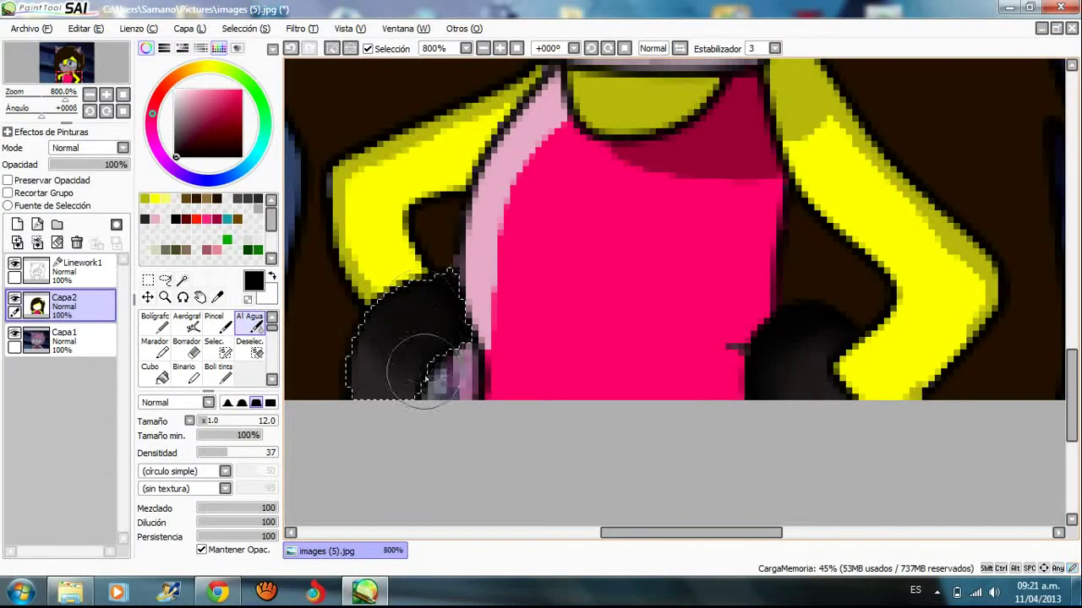
pyautogui.scroll(-5, 421, 375)
pyautogui.click(253, 348)
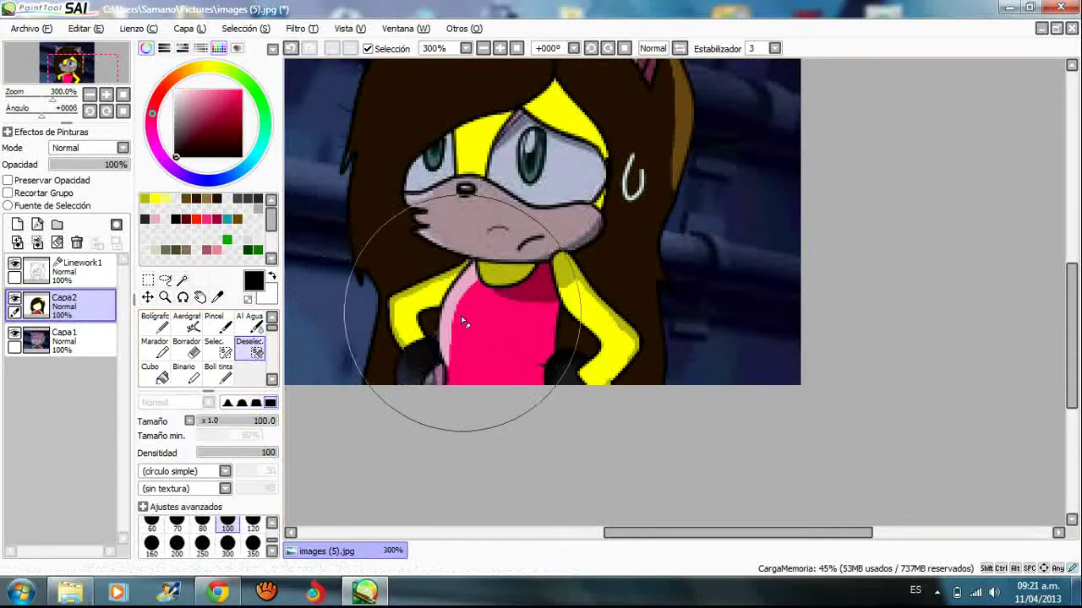
pyautogui.scroll(-3, 461, 315)
# Select the inner fur tufts of both ears on Linework1 with the magic wand
pyautogui.click(97, 275)
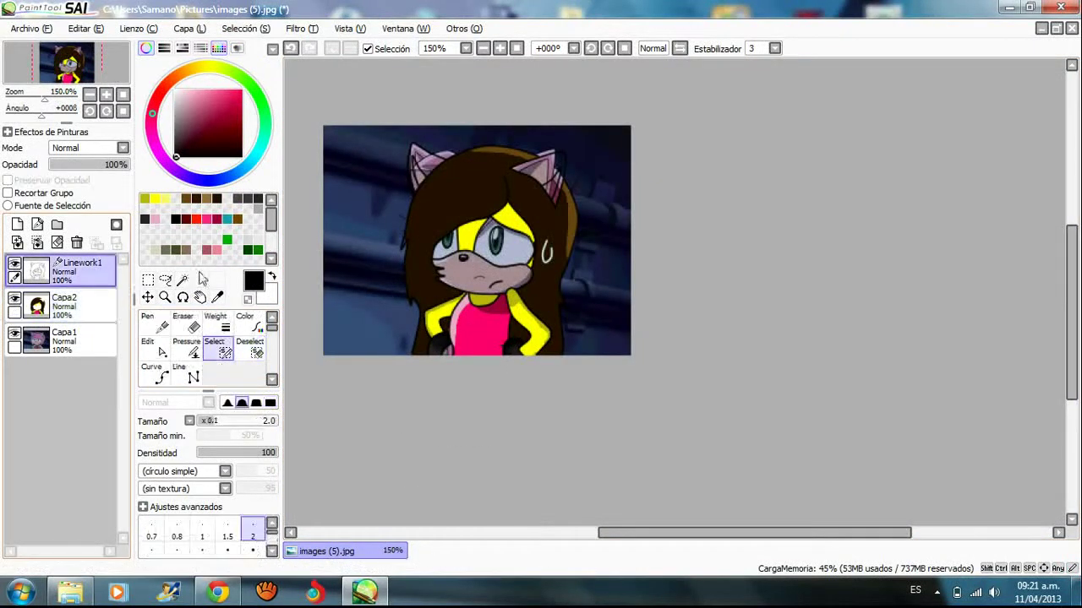
pyautogui.click(182, 280)
pyautogui.scroll(4, 643, 165)
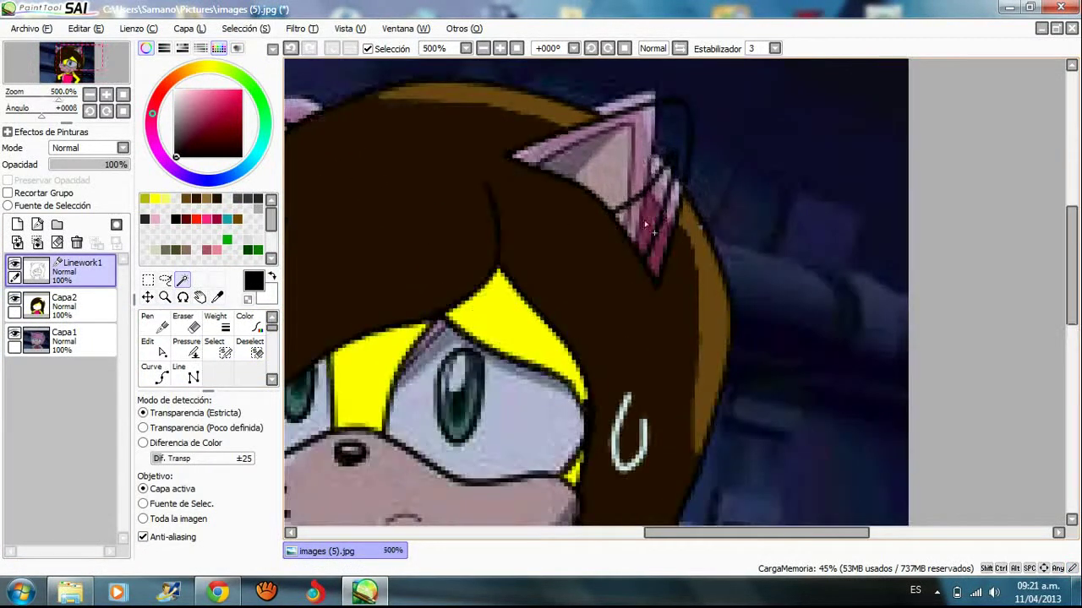
pyautogui.click(646, 225)
pyautogui.scroll(3, 663, 178)
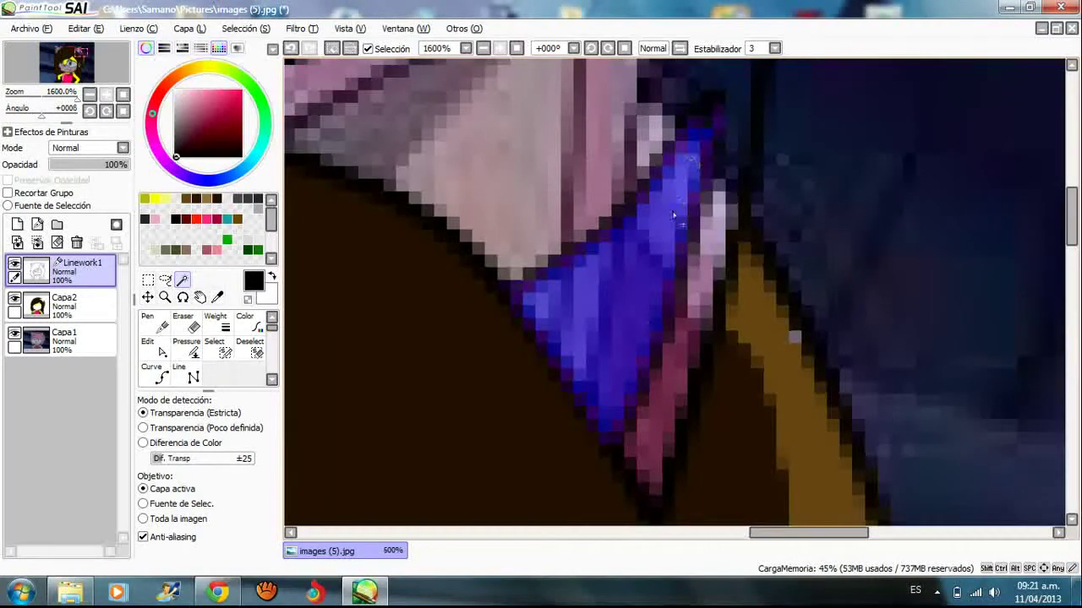
pyautogui.scroll(-4, 674, 215)
pyautogui.moveTo(712, 533); pyautogui.dragTo(628, 533)
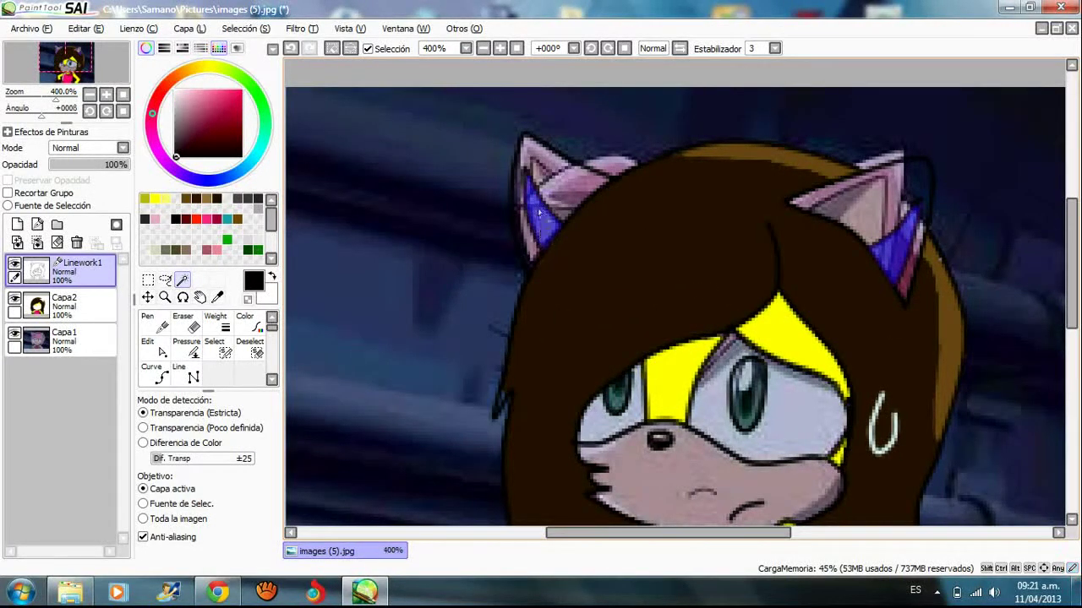
# Add a strip along the lower cheek edge of the muzzle to the selection with the Select brush at size 2
pyautogui.moveTo(1071, 253); pyautogui.dragTo(1077, 327)
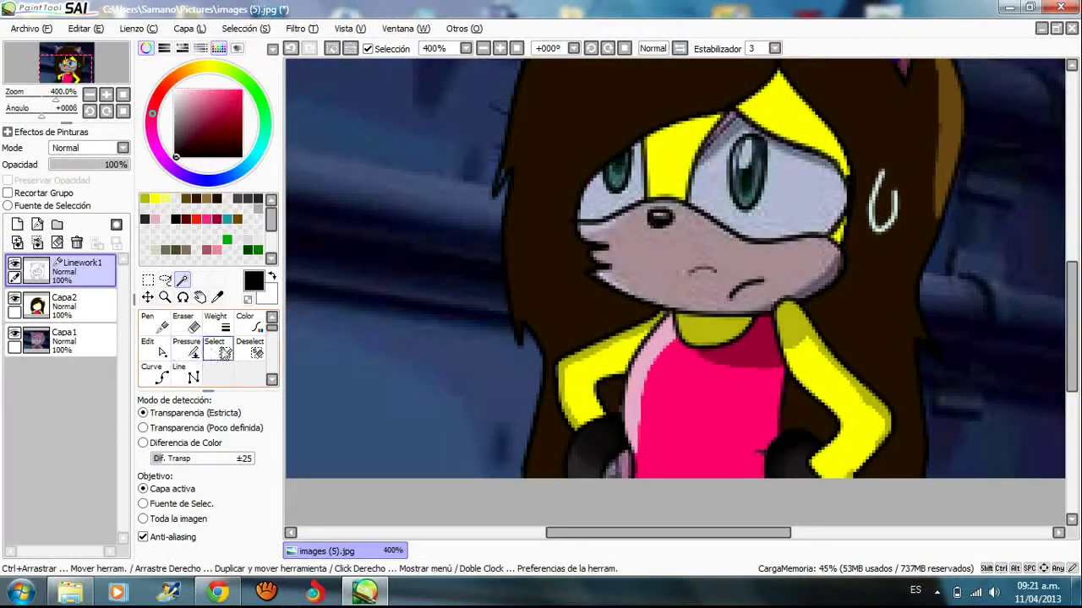
pyautogui.click(224, 353)
pyautogui.scroll(3, 882, 266)
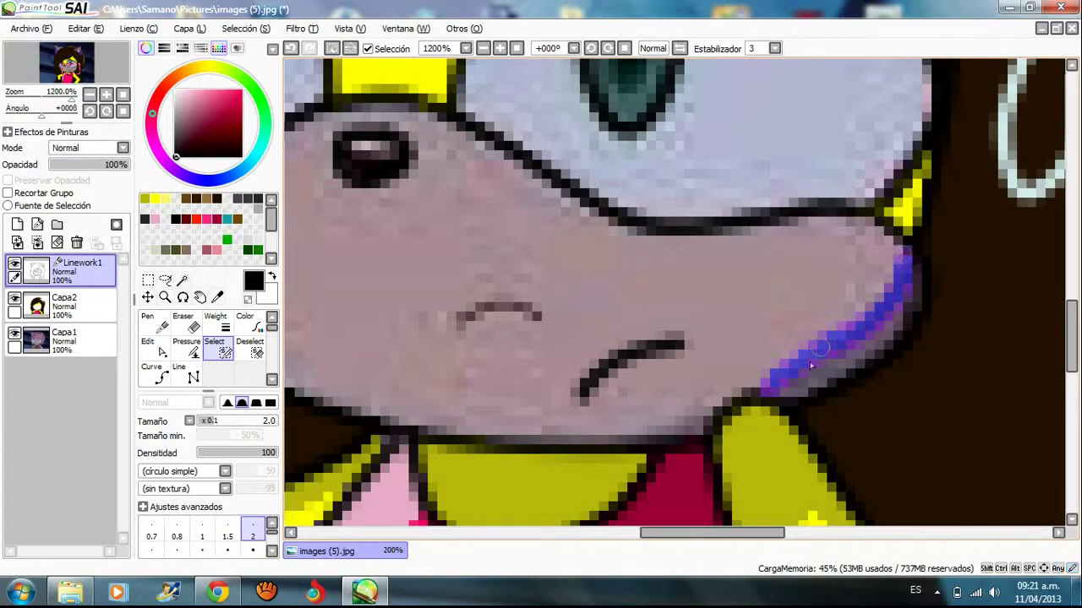
pyautogui.scroll(-3, 809, 365)
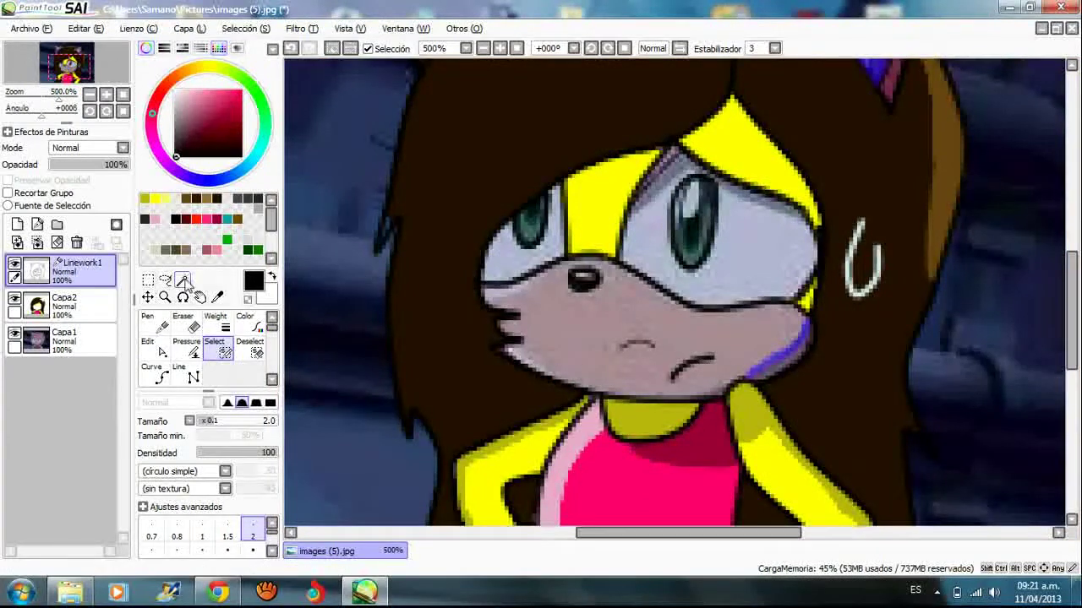
# Add the muzzle and the whites of both eyes to the selection with the magic wand
pyautogui.click(182, 280)
pyautogui.click(625, 328)
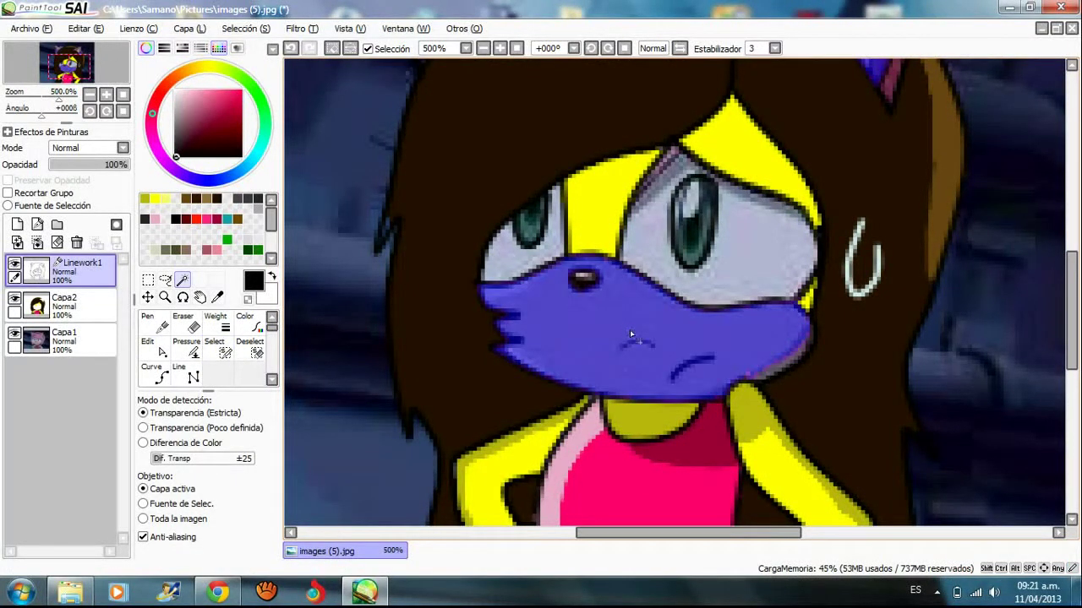
pyautogui.scroll(-2, 630, 329)
pyautogui.scroll(4, 678, 355)
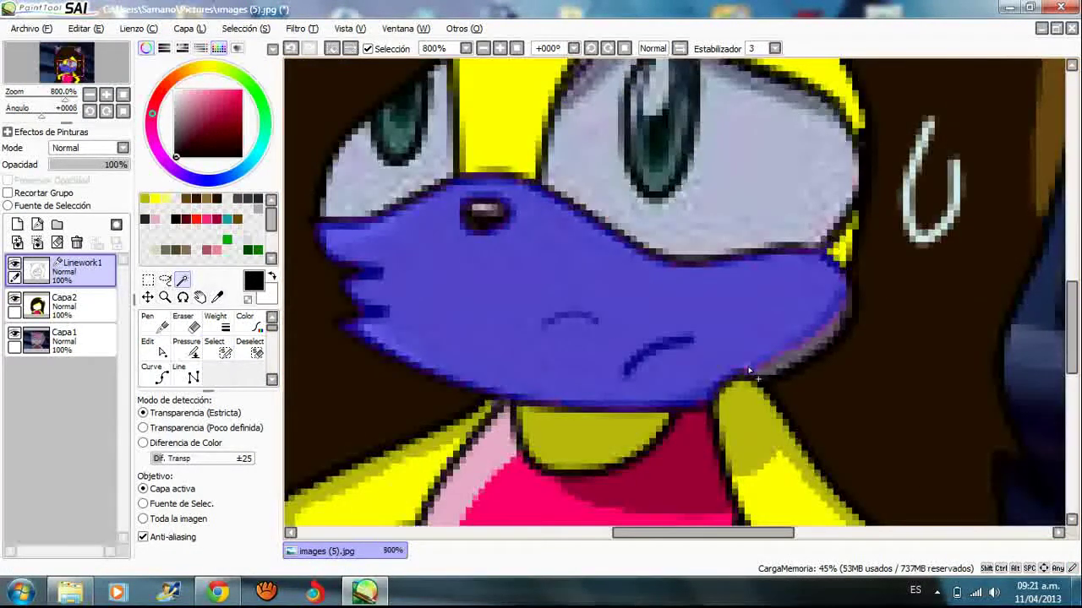
pyautogui.scroll(-2, 748, 368)
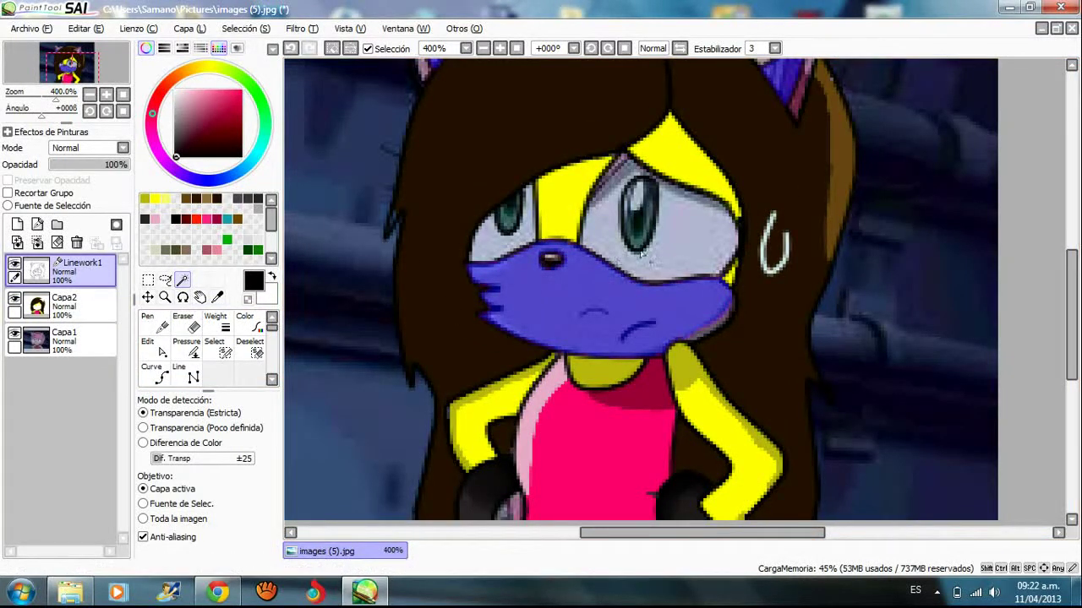
pyautogui.click(690, 243)
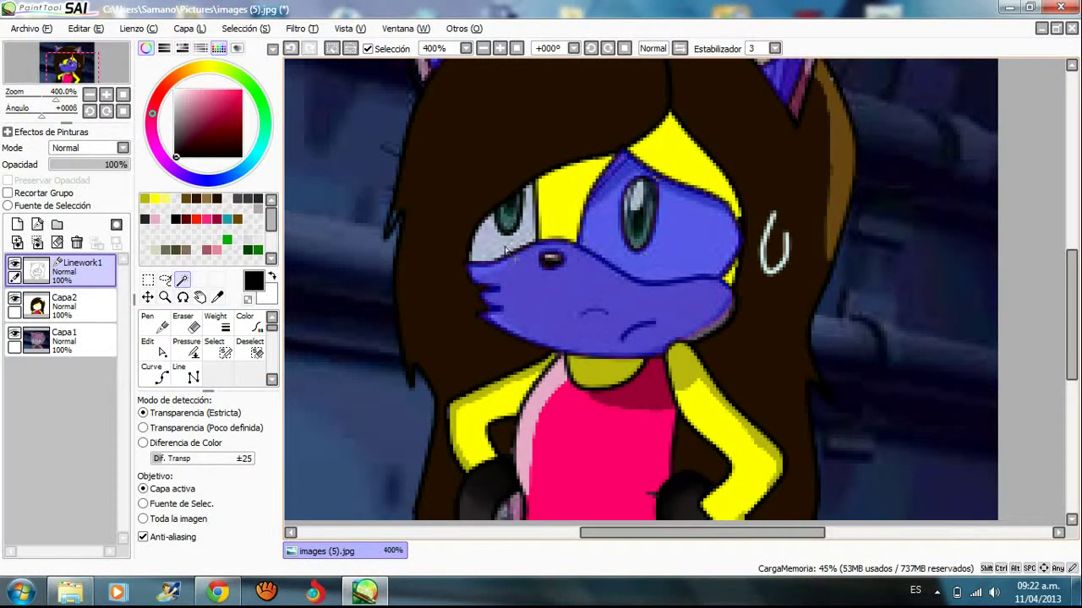
pyautogui.scroll(-1, 509, 242)
pyautogui.scroll(-1, 382, 329)
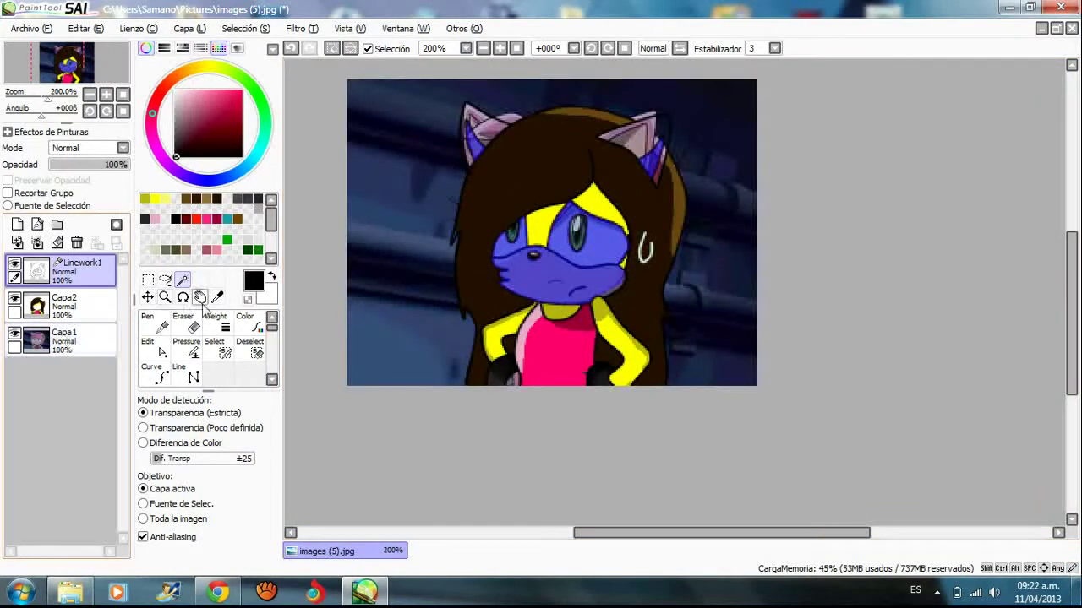
# Paint the selected muzzle, eye whites and ear tufts very light grey on Capa2 with the Bolígrafo at size 65
pyautogui.click(68, 309)
pyautogui.click(163, 323)
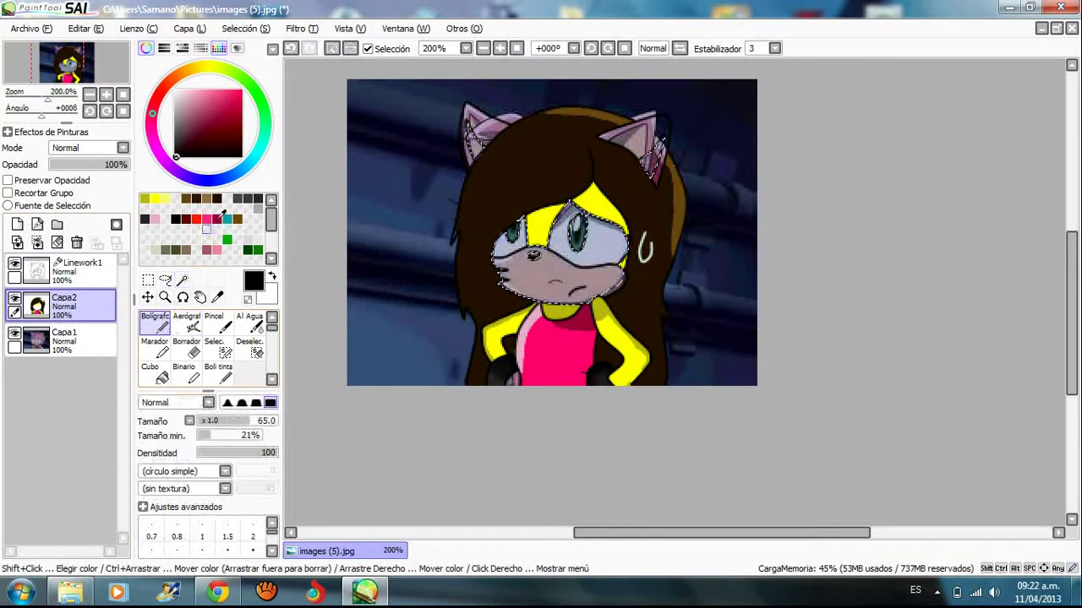
pyautogui.click(257, 236)
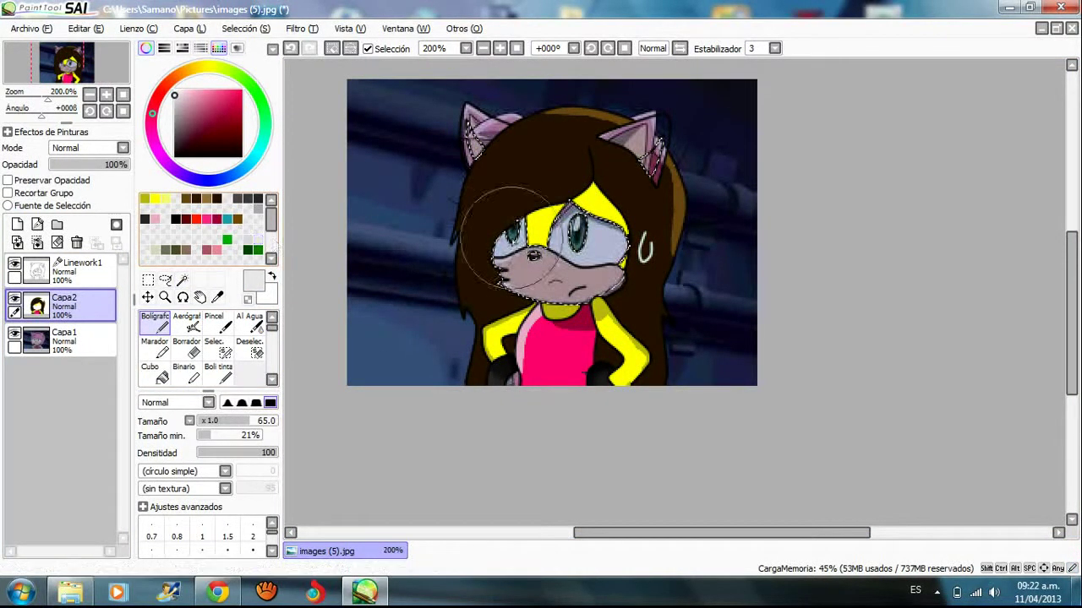
pyautogui.moveTo(519, 238)
pyautogui.mouseDown()
pyautogui.moveTo(517, 292)
pyautogui.moveTo(596, 259)
pyautogui.mouseUp()
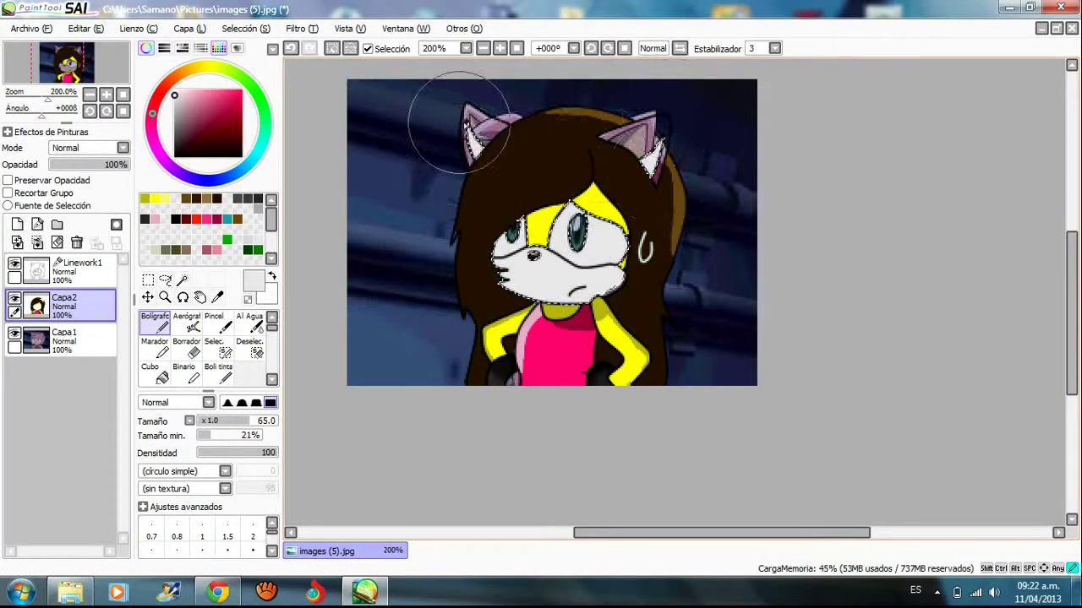
pyautogui.scroll(-2, 600, 211)
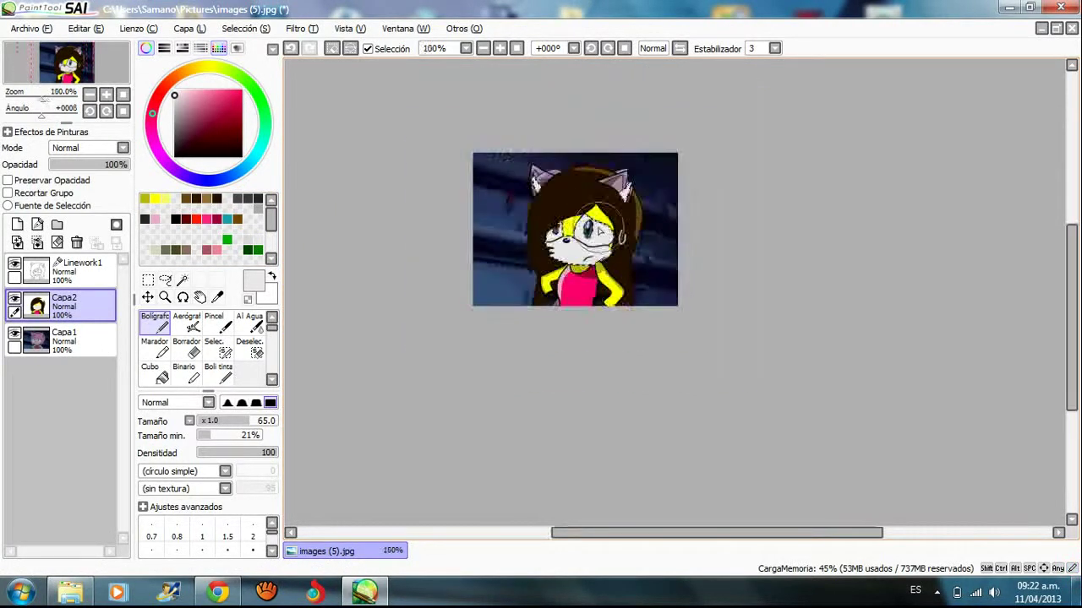
pyautogui.scroll(3, 599, 212)
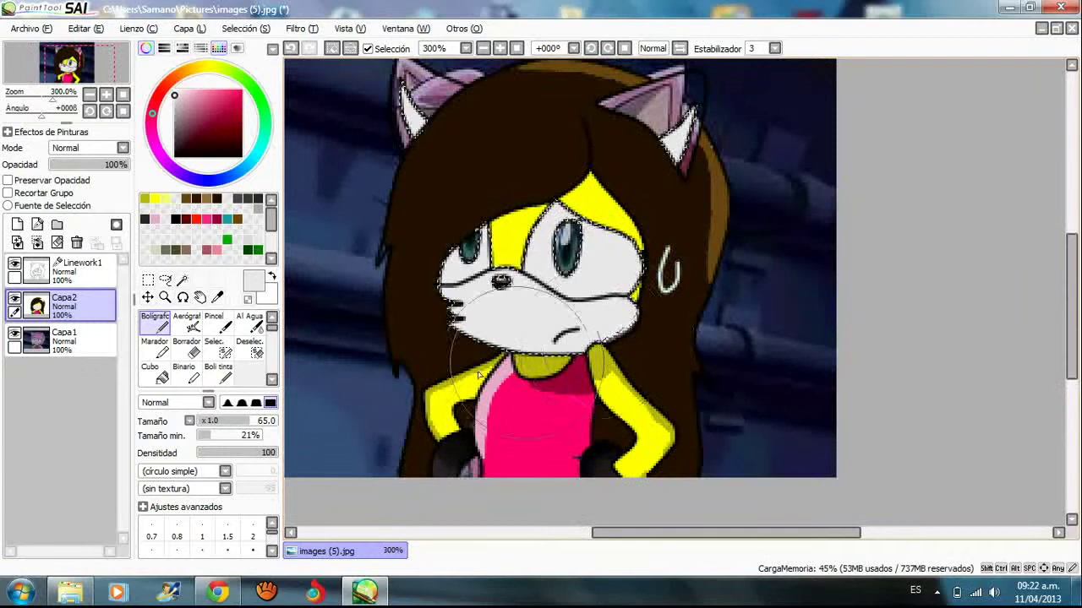
pyautogui.click(256, 353)
pyautogui.moveTo(565, 254)
pyautogui.mouseDown()
pyautogui.moveTo(532, 263)
pyautogui.moveTo(399, 220)
pyautogui.mouseUp()
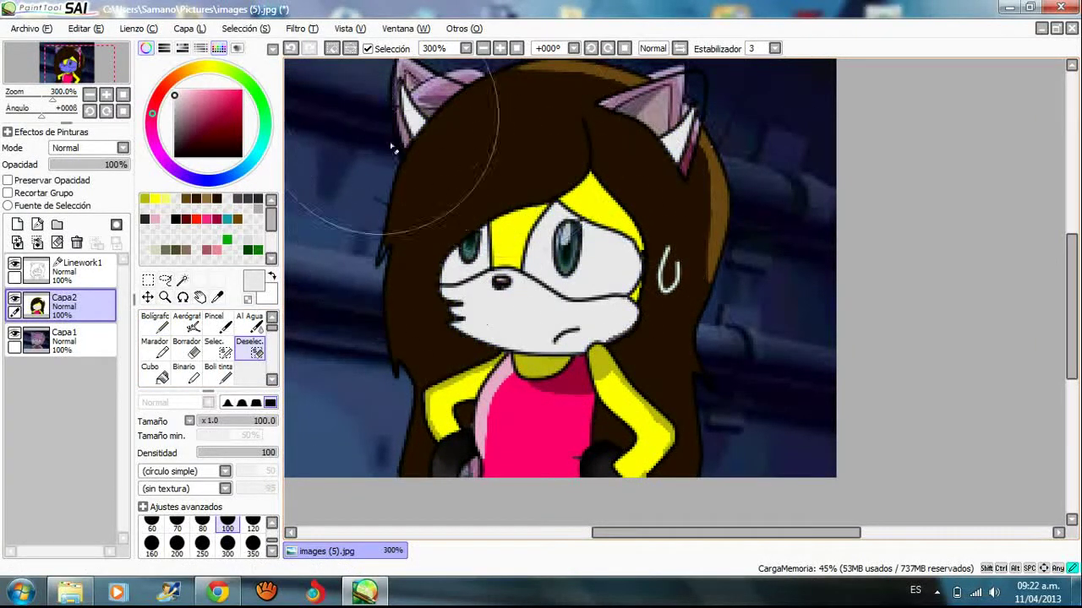
pyautogui.scroll(3, 625, 329)
pyautogui.scroll(-4, 589, 320)
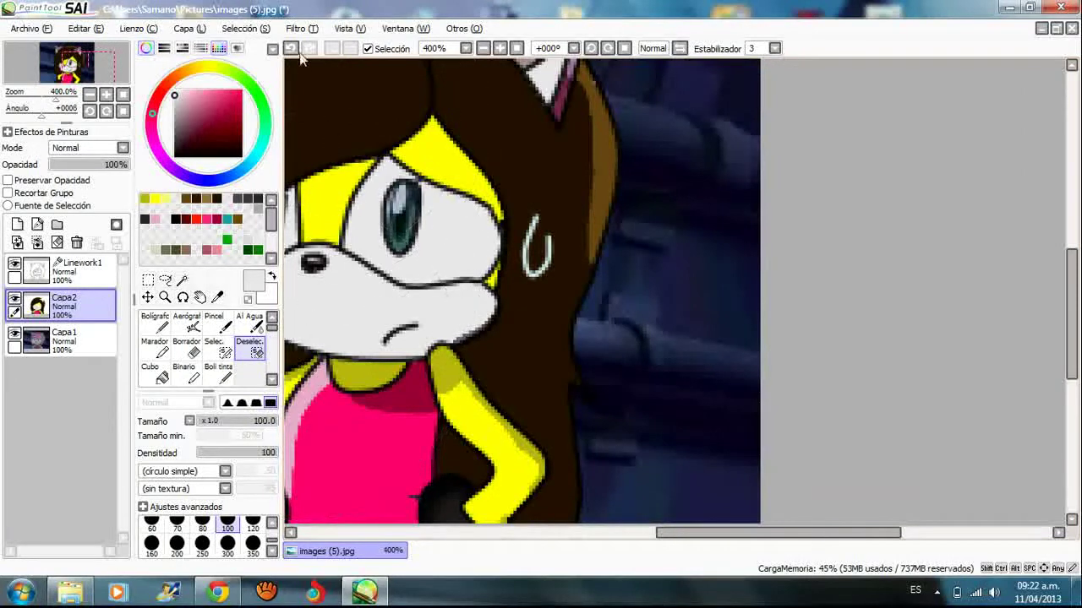
pyautogui.click(290, 48)
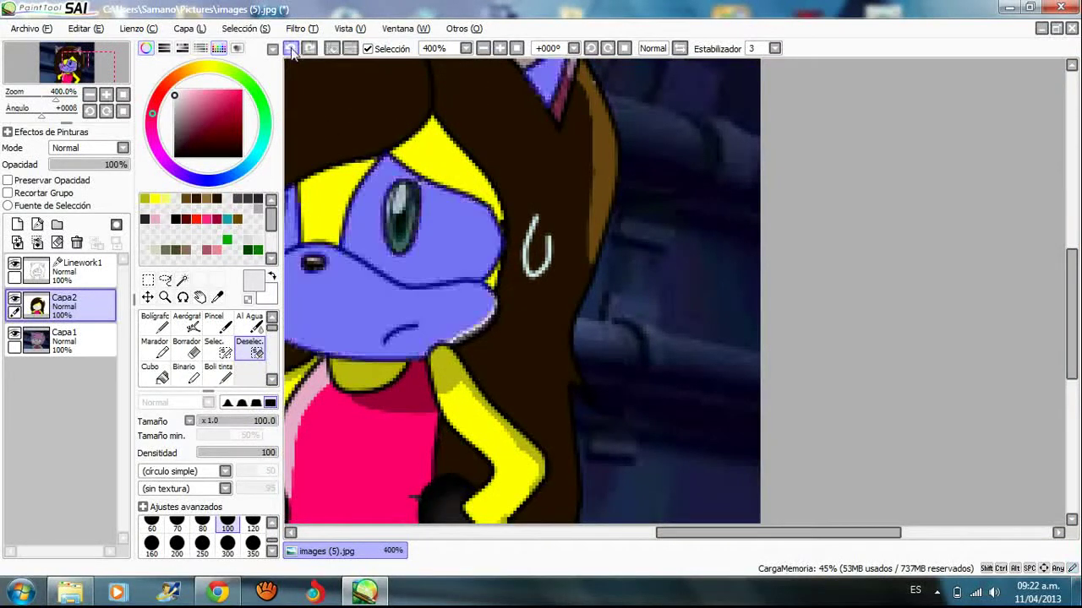
# Shade the muzzle's cheek edge mid grey with the Pincel at size 9, undoing and repainting the strokes that miss
pyautogui.click(218, 321)
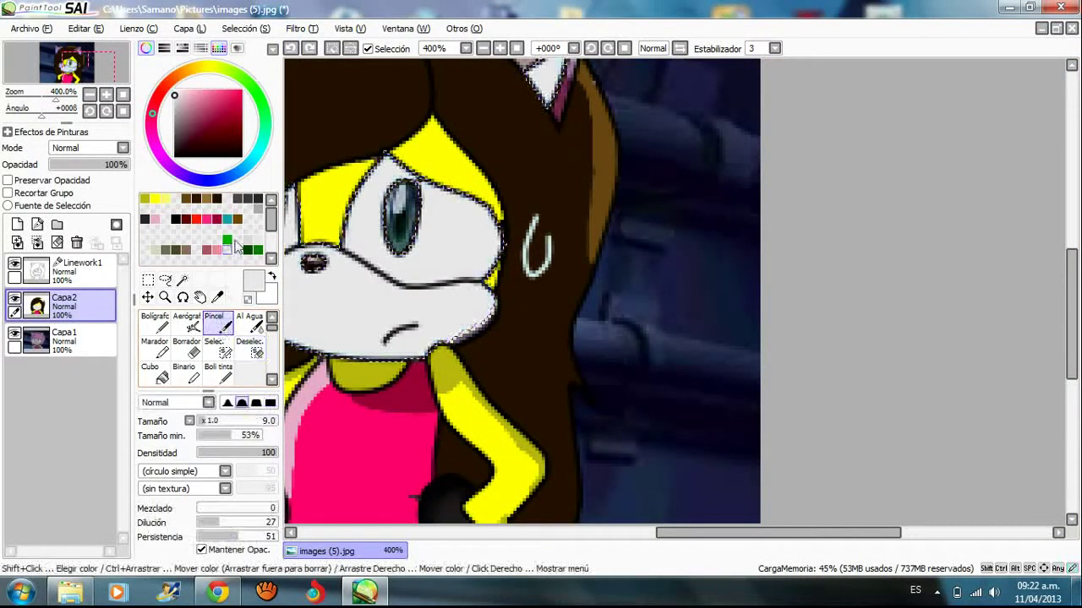
pyautogui.click(258, 207)
pyautogui.scroll(2, 455, 311)
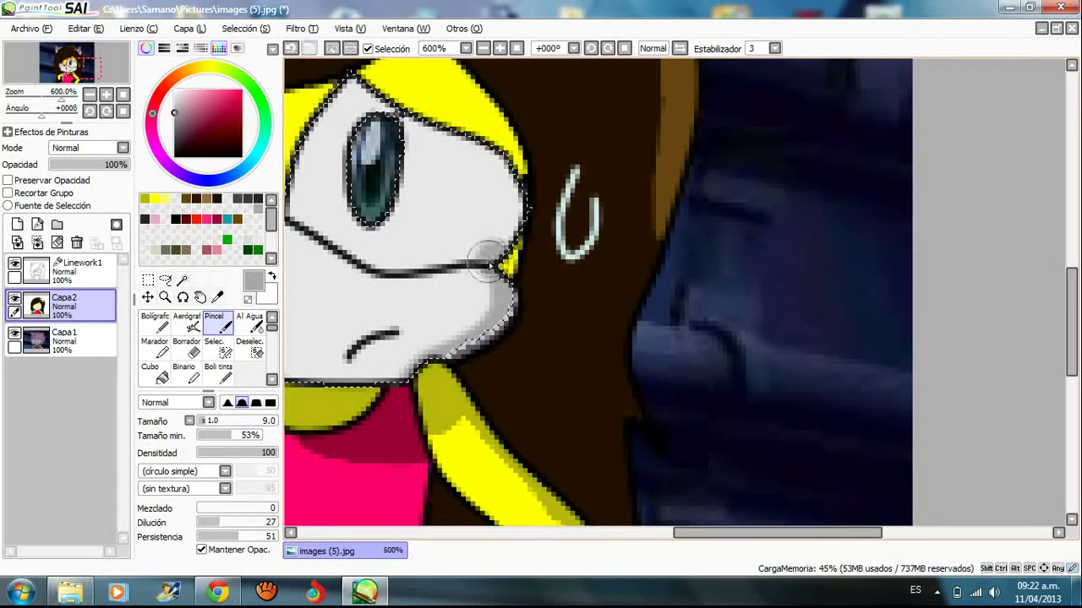
pyautogui.click(290, 48)
pyautogui.click(290, 49)
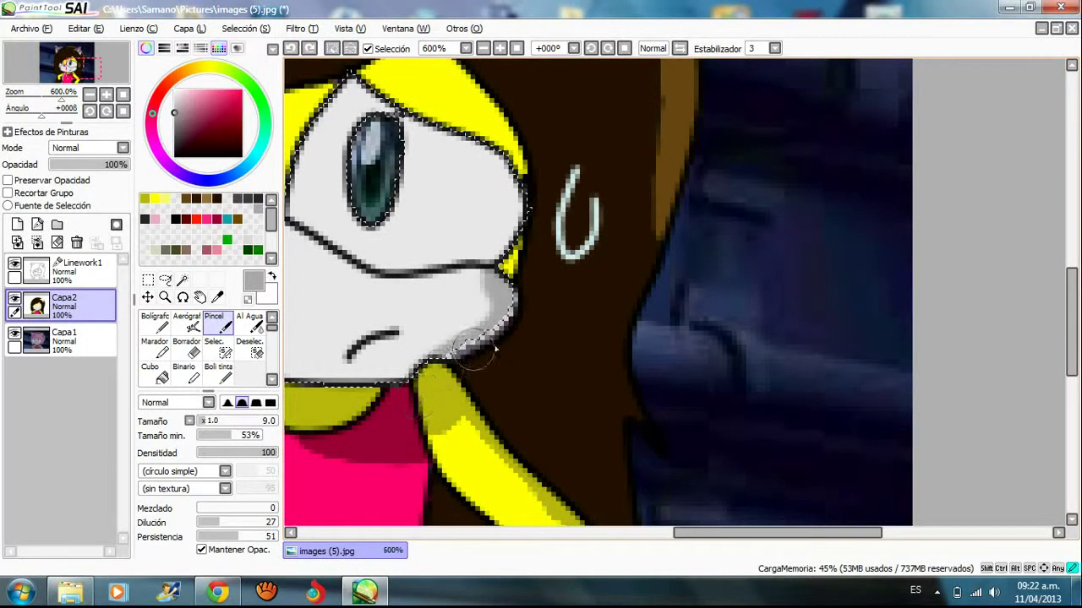
pyautogui.moveTo(487, 282); pyautogui.dragTo(439, 289)
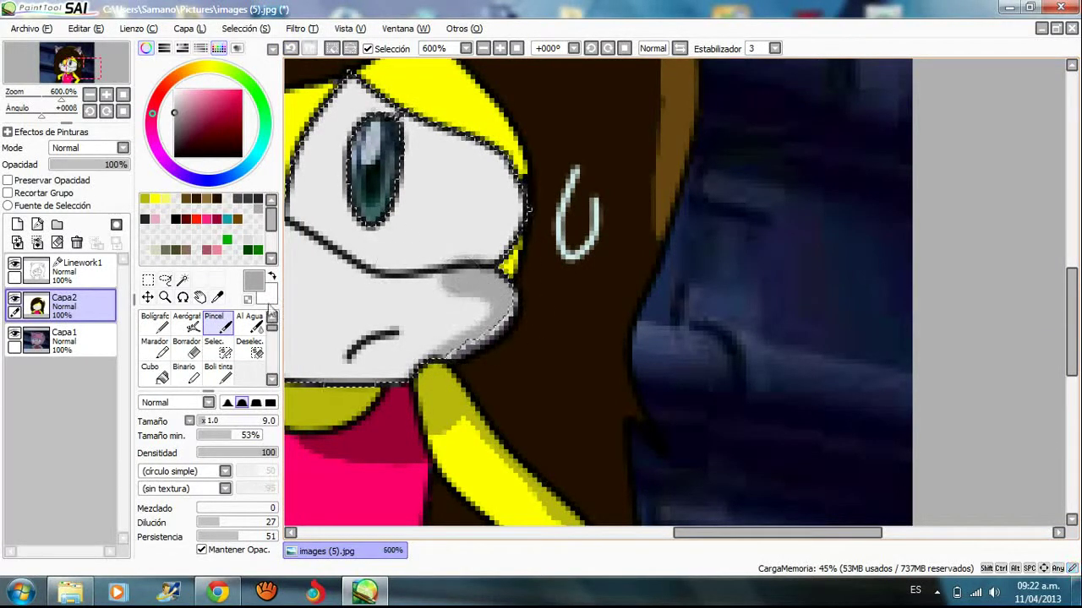
# Soften the cheek's grey shading with very light grey using the Pincel, and clear the selection
pyautogui.click(258, 229)
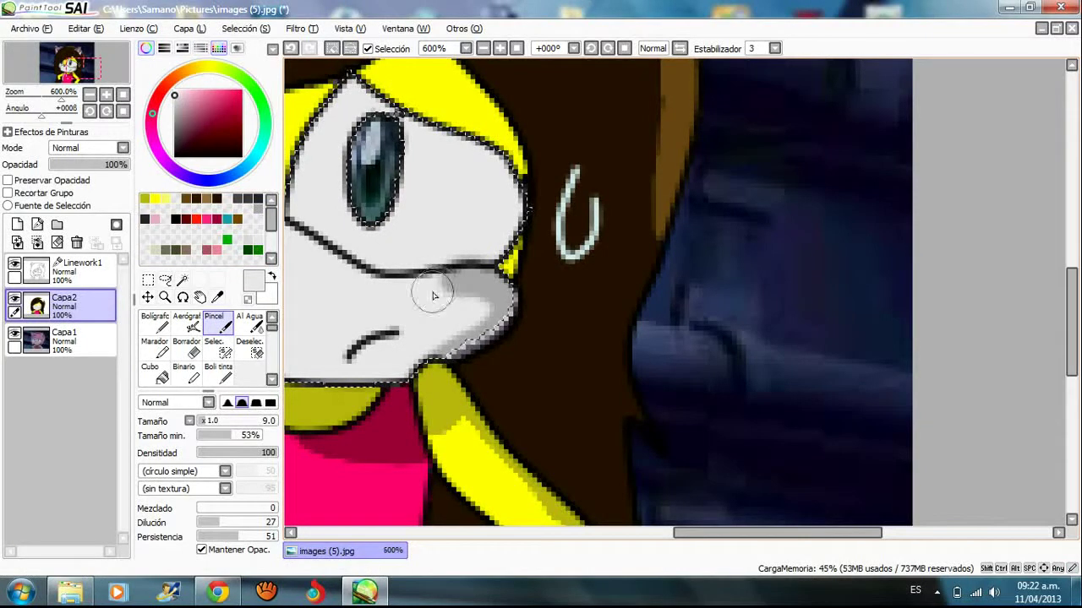
pyautogui.scroll(-2, 463, 298)
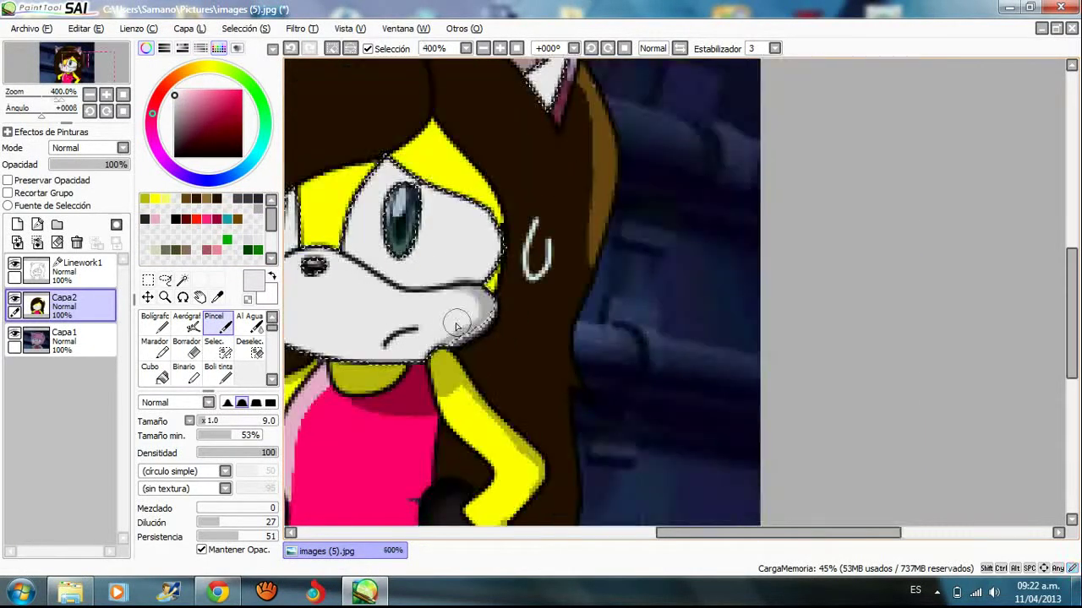
pyautogui.click(257, 356)
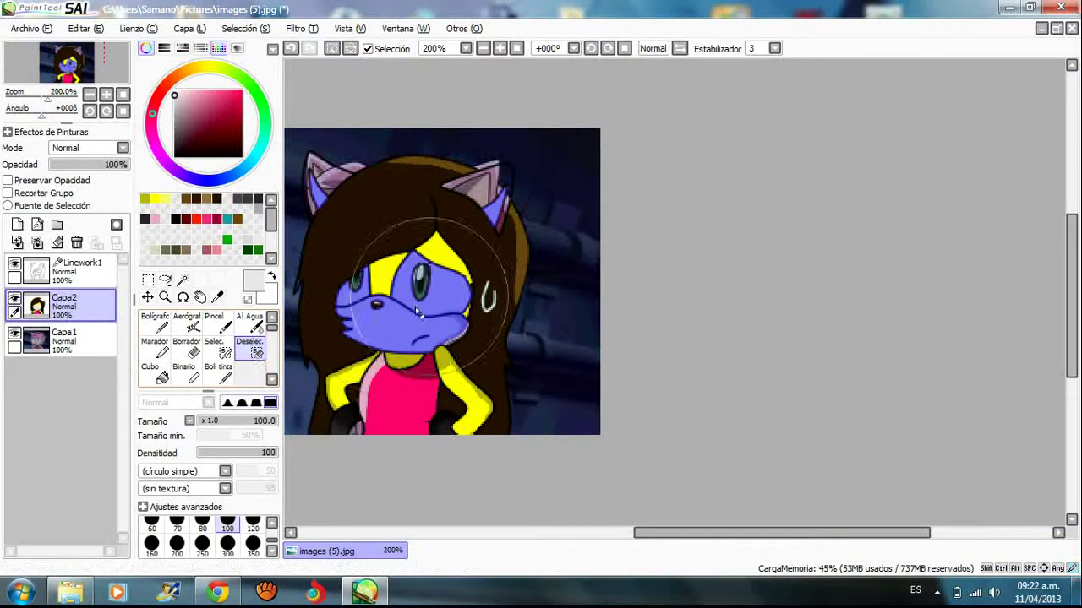
pyautogui.hotkey('ctrl', 'd')
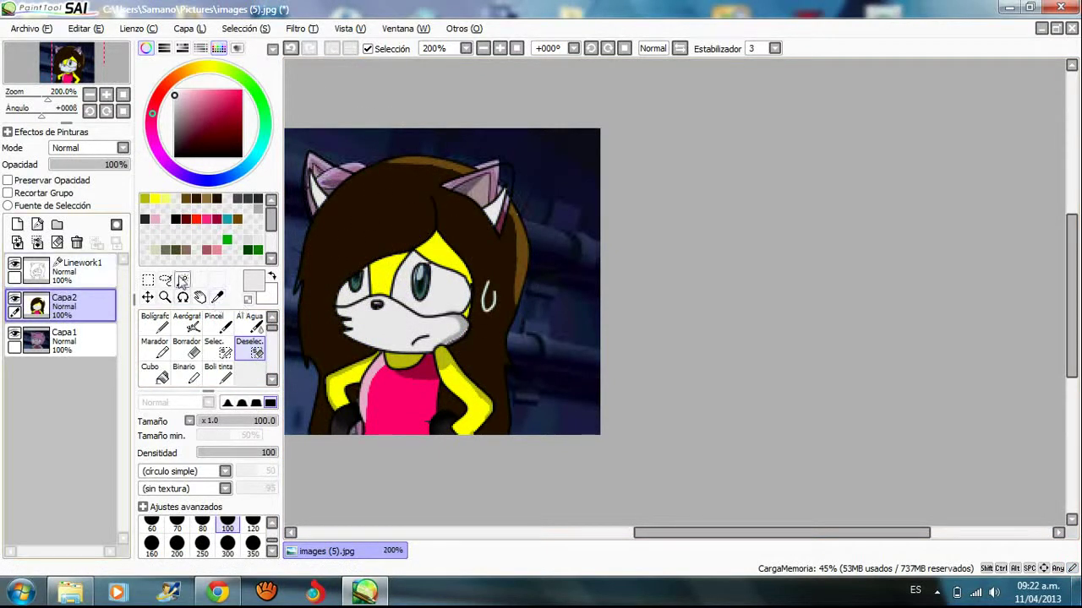
# Select the outer areas of both cat ears on Linework1 with the magic wand
pyautogui.click(182, 280)
pyautogui.click(80, 269)
pyautogui.scroll(1, 498, 245)
pyautogui.scroll(-3, 499, 245)
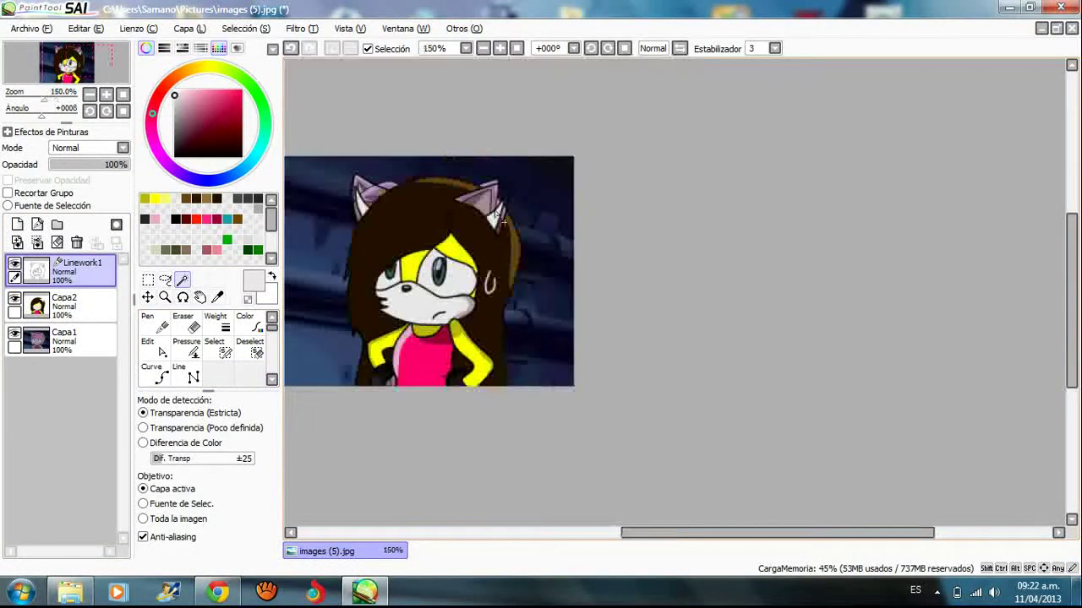
pyautogui.scroll(5, 486, 197)
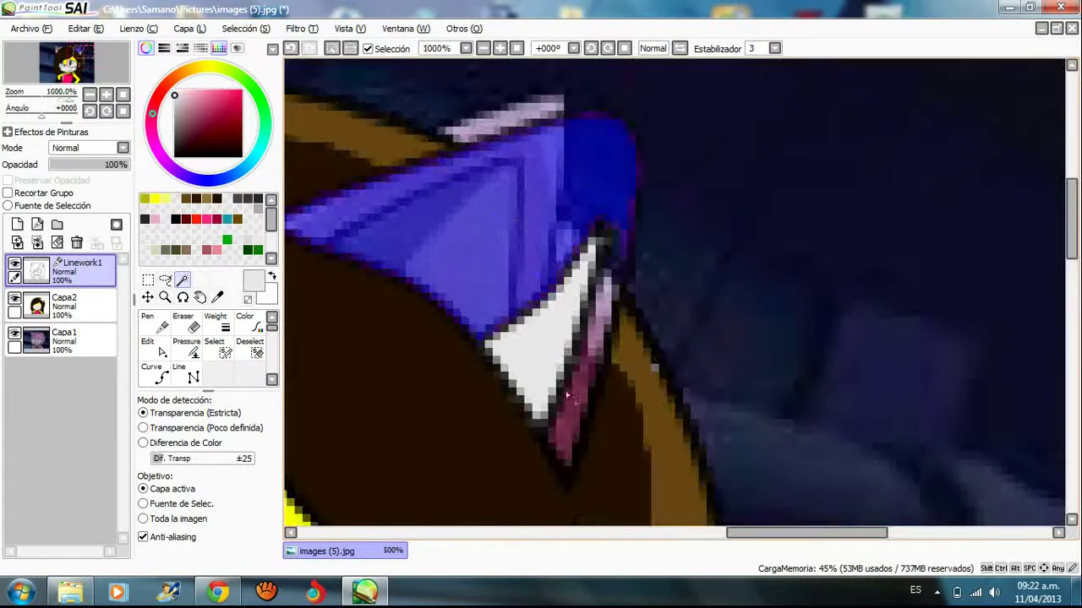
pyautogui.scroll(-2, 589, 288)
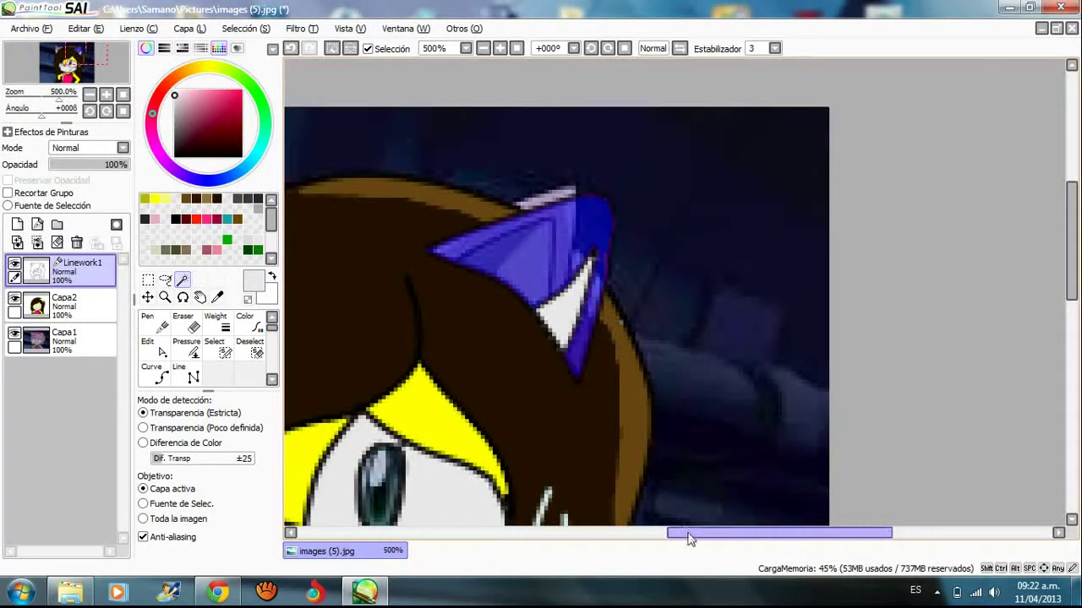
pyautogui.moveTo(688, 534); pyautogui.dragTo(580, 519)
pyautogui.click(507, 234)
# Paint the selected ears dark grey on Capa2 with the Bolígrafo at size 65
pyautogui.scroll(-3, 538, 302)
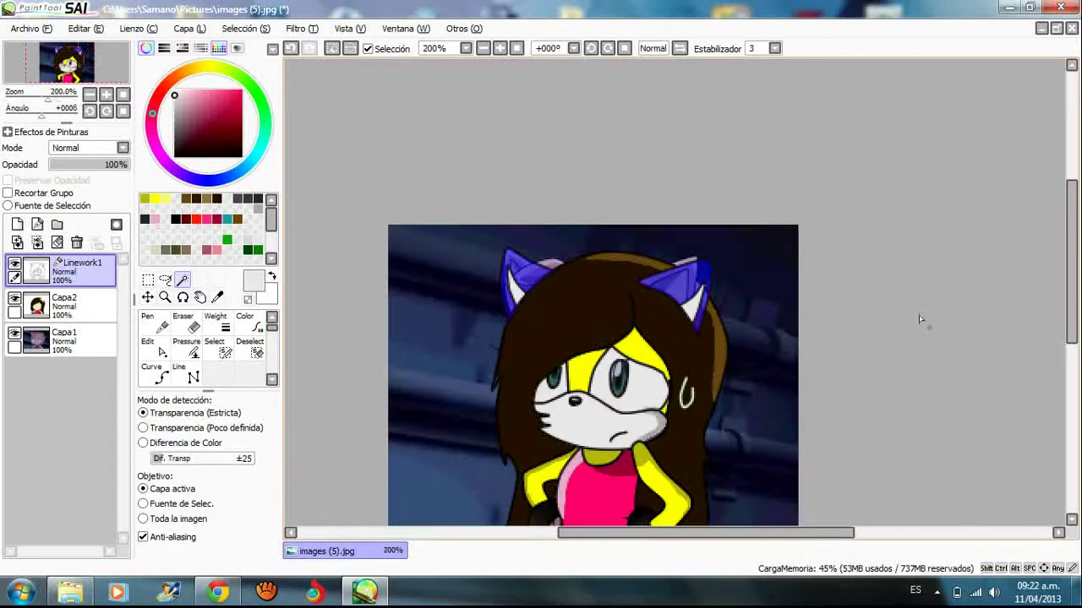
pyautogui.scroll(-2, 919, 319)
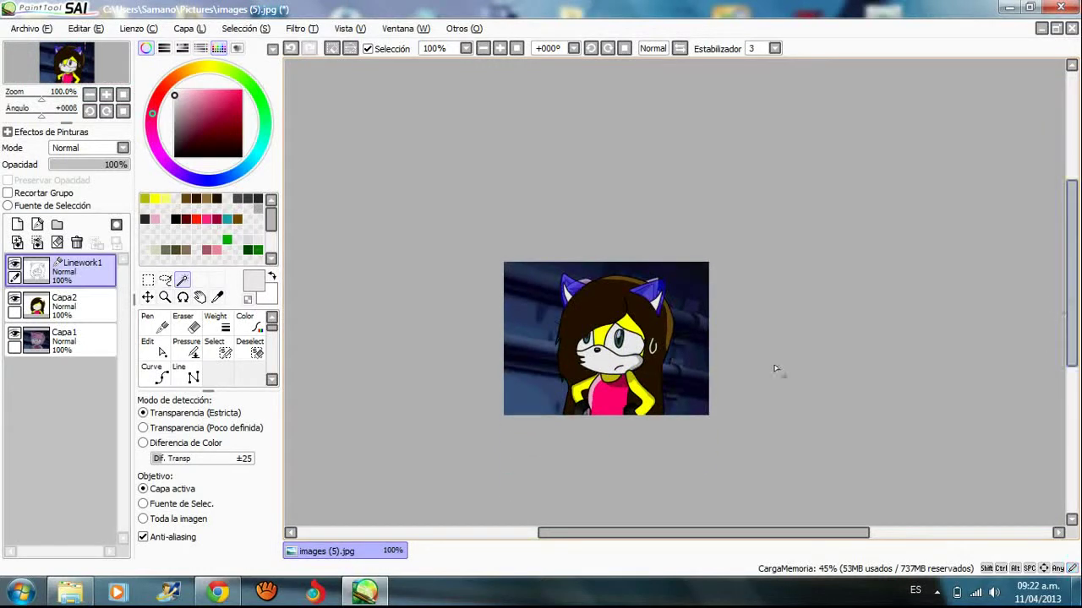
pyautogui.click(64, 304)
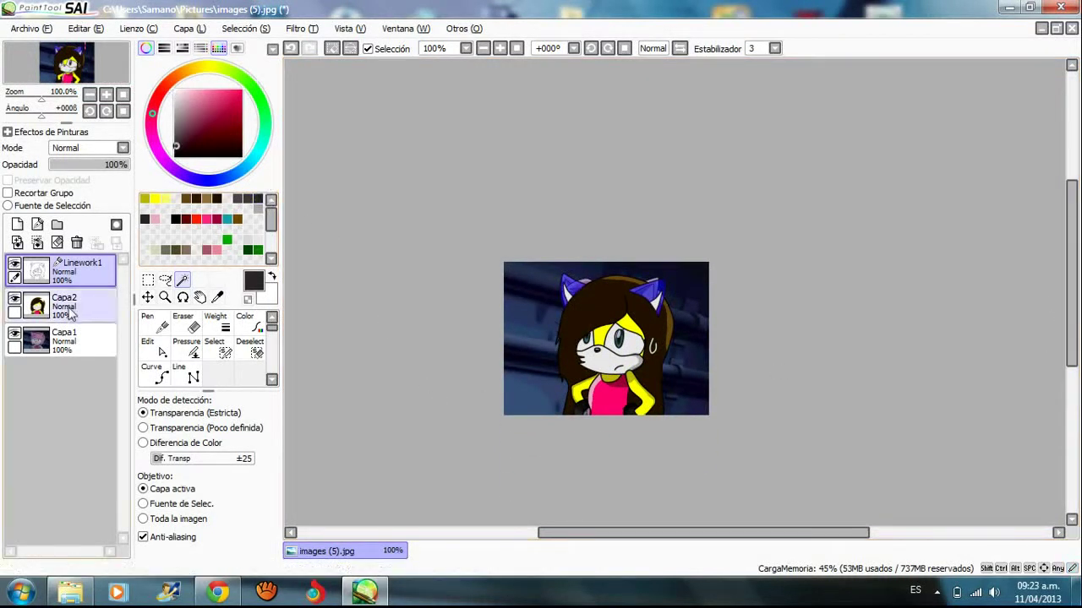
pyautogui.click(155, 324)
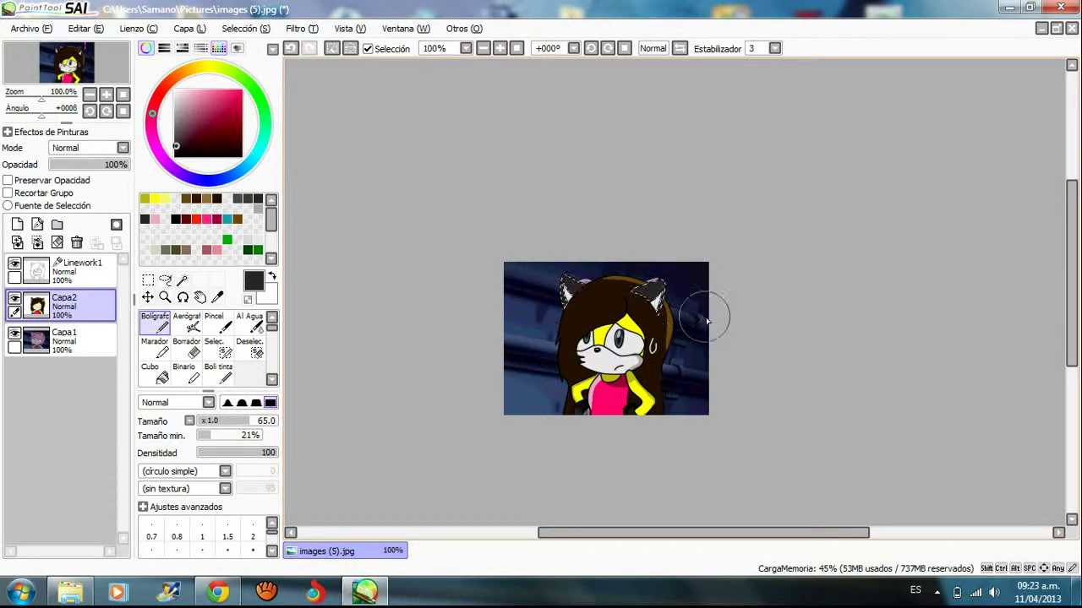
# Highlight the upper edges of both ears in light grey using the Pincel at size 9
pyautogui.click(257, 203)
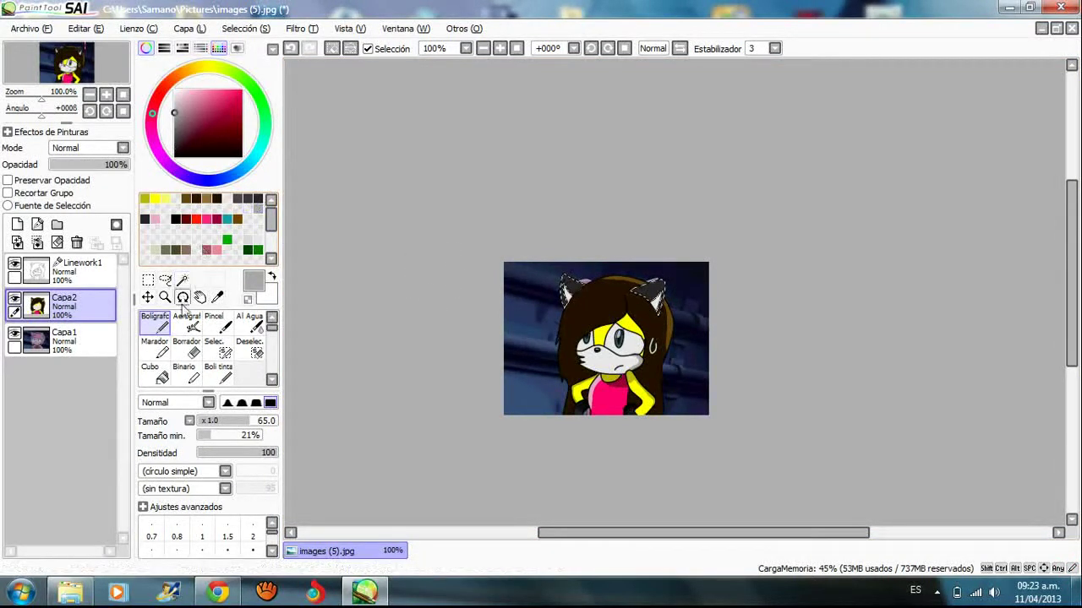
pyautogui.click(187, 323)
pyautogui.click(218, 323)
pyautogui.scroll(5, 650, 292)
pyautogui.scroll(5, 650, 291)
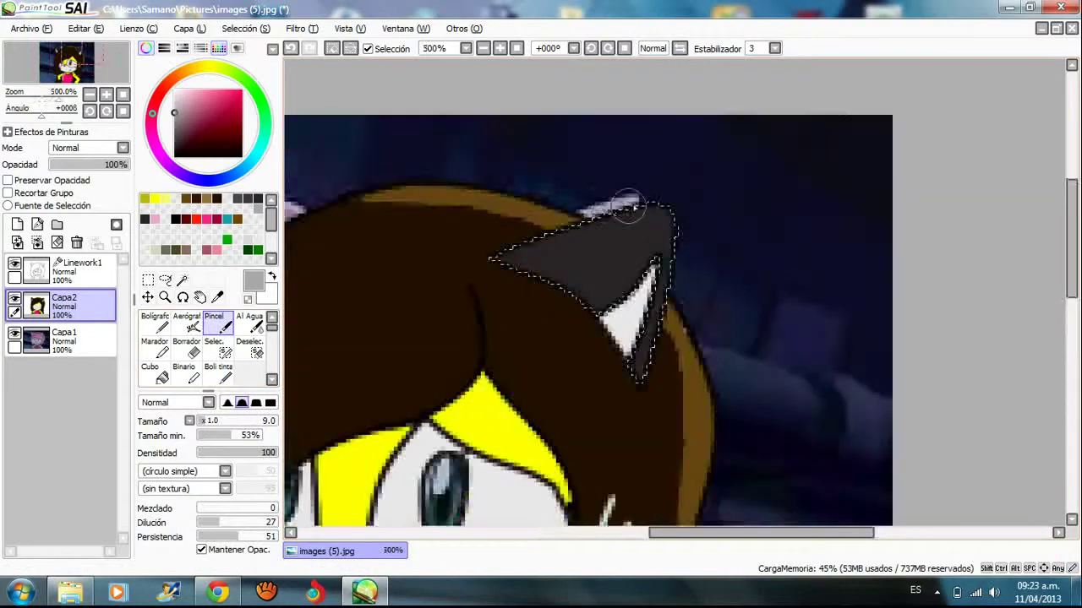
pyautogui.moveTo(671, 181)
pyautogui.mouseDown()
pyautogui.moveTo(575, 203)
pyautogui.moveTo(395, 279)
pyautogui.mouseUp()
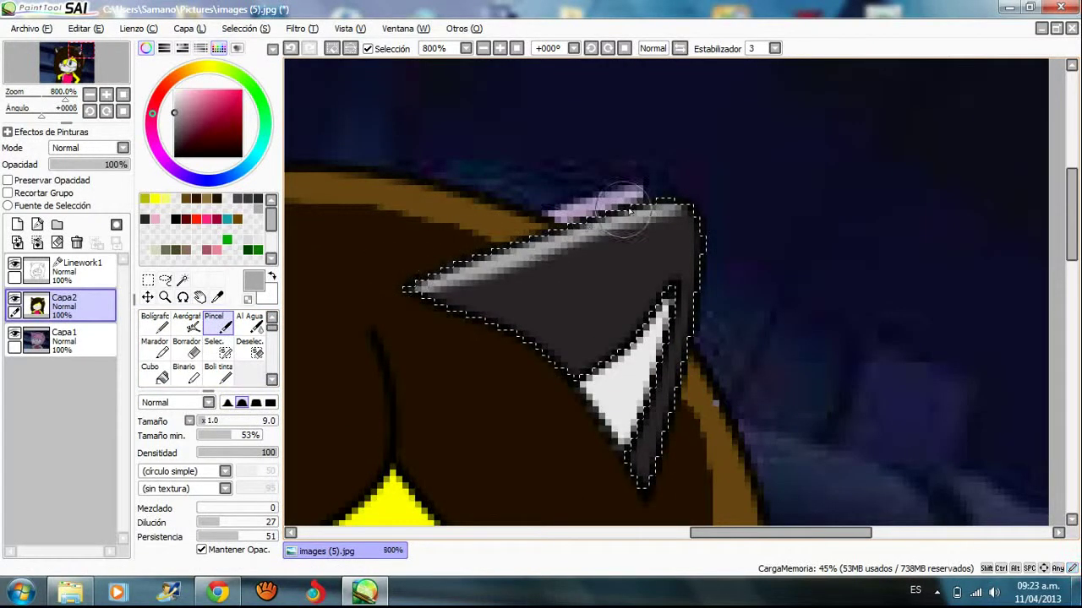
pyautogui.moveTo(744, 533); pyautogui.dragTo(607, 549)
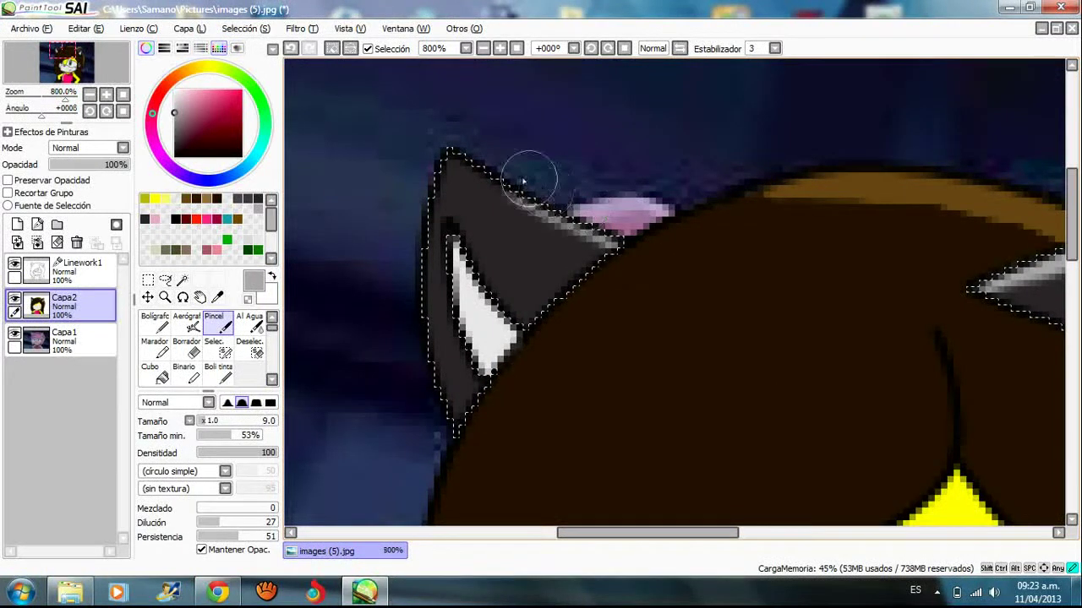
pyautogui.moveTo(523, 181)
pyautogui.mouseDown()
pyautogui.moveTo(458, 147)
pyautogui.moveTo(434, 154)
pyautogui.mouseUp()
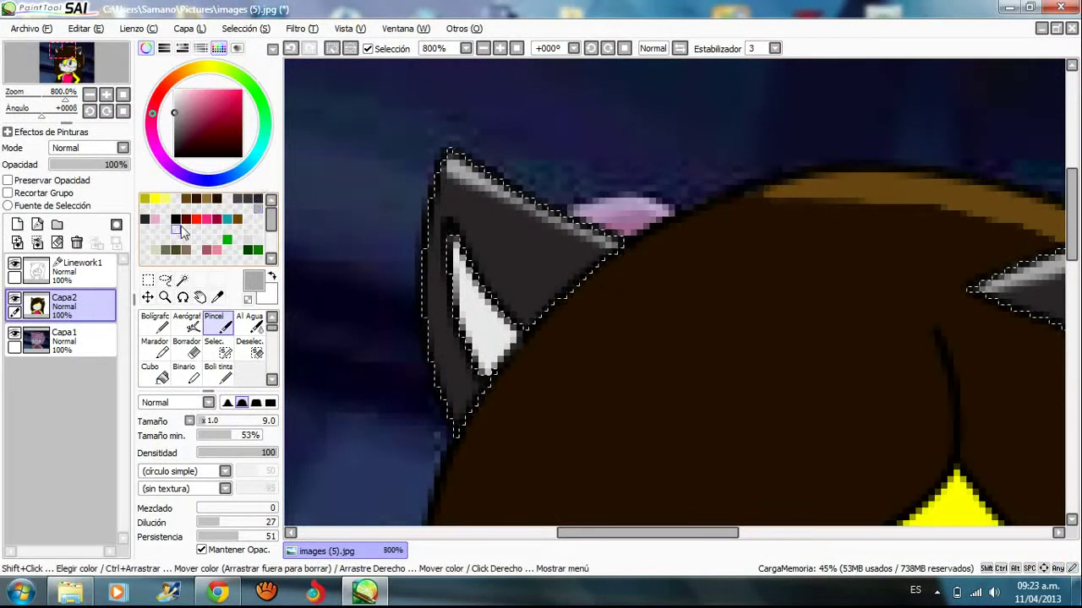
# Shade the outer side edges of both ears black with the Pincel at size 9, and clear the selection
pyautogui.moveTo(404, 268); pyautogui.dragTo(436, 392)
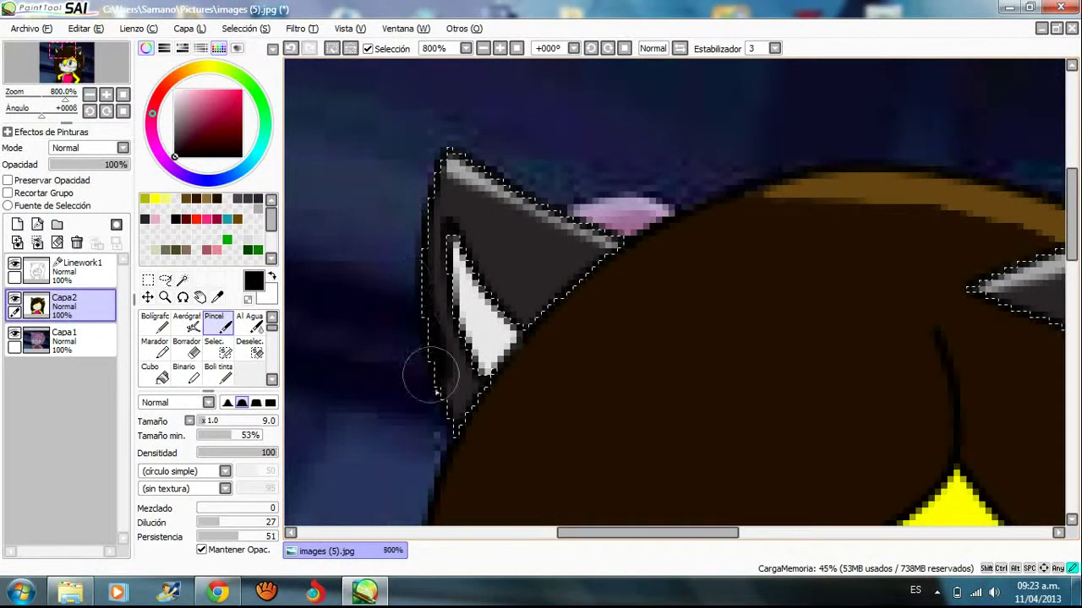
pyautogui.moveTo(651, 534); pyautogui.dragTo(797, 534)
pyautogui.moveTo(689, 203)
pyautogui.mouseDown()
pyautogui.moveTo(682, 333)
pyautogui.moveTo(621, 486)
pyautogui.mouseUp()
pyautogui.scroll(-5, 714, 388)
pyautogui.scroll(-2, 714, 389)
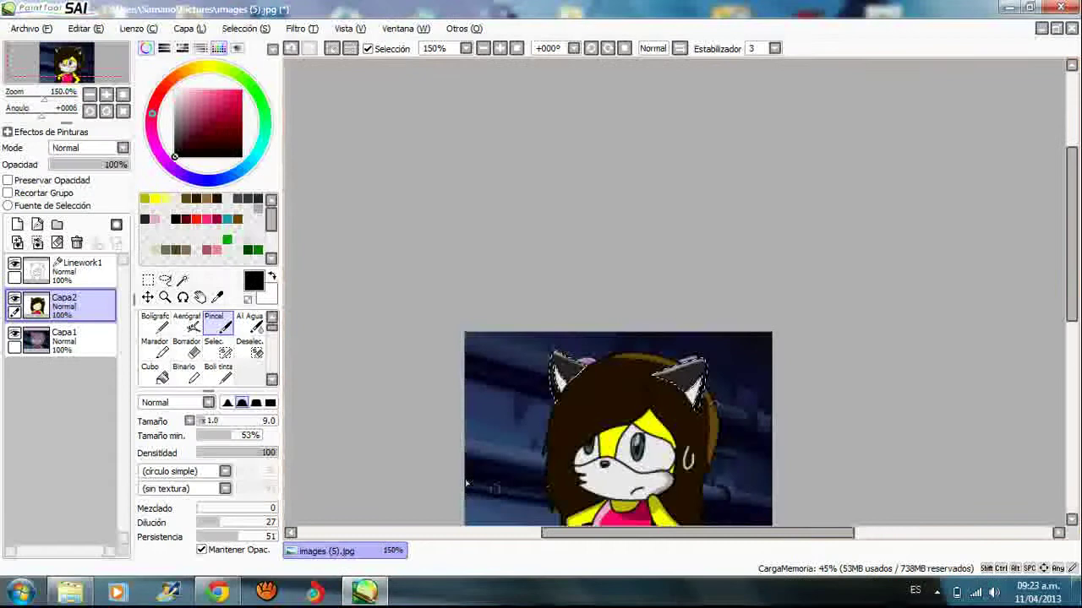
pyautogui.click(250, 346)
pyautogui.scroll(-3, 755, 398)
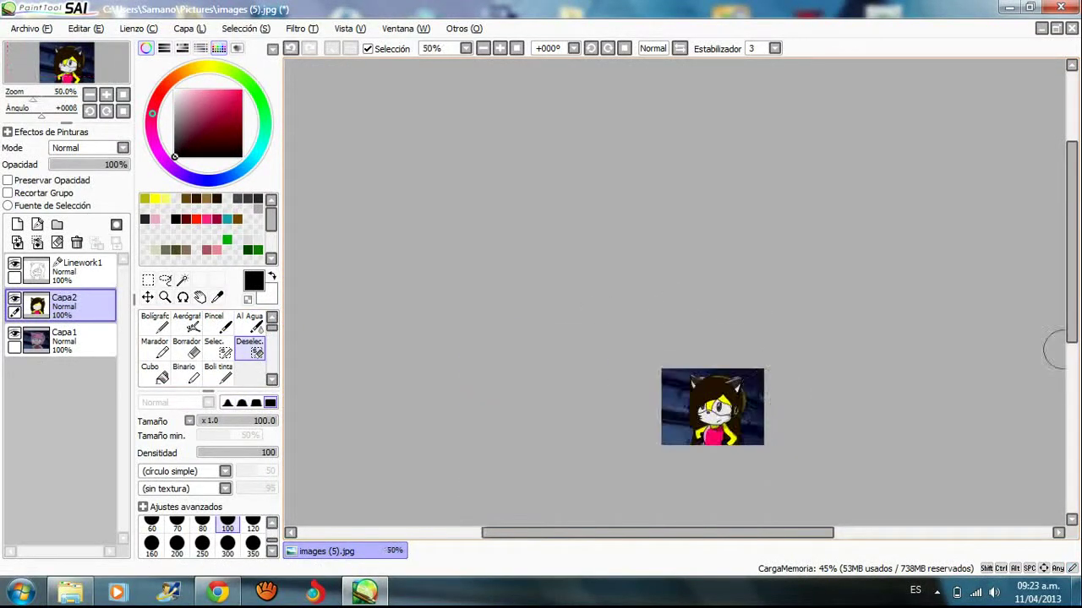
# Cover the pink remnant between the left ear and the hair with sampled background navy, using the Pincel at sizes 9 and 5
pyautogui.scroll(10, 784, 309)
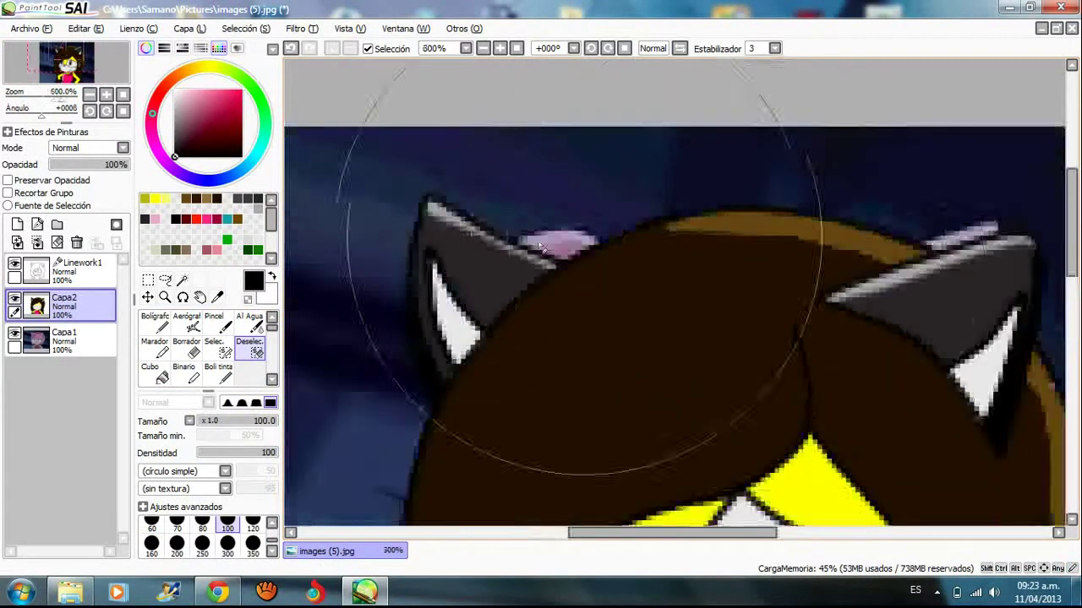
pyautogui.click(217, 297)
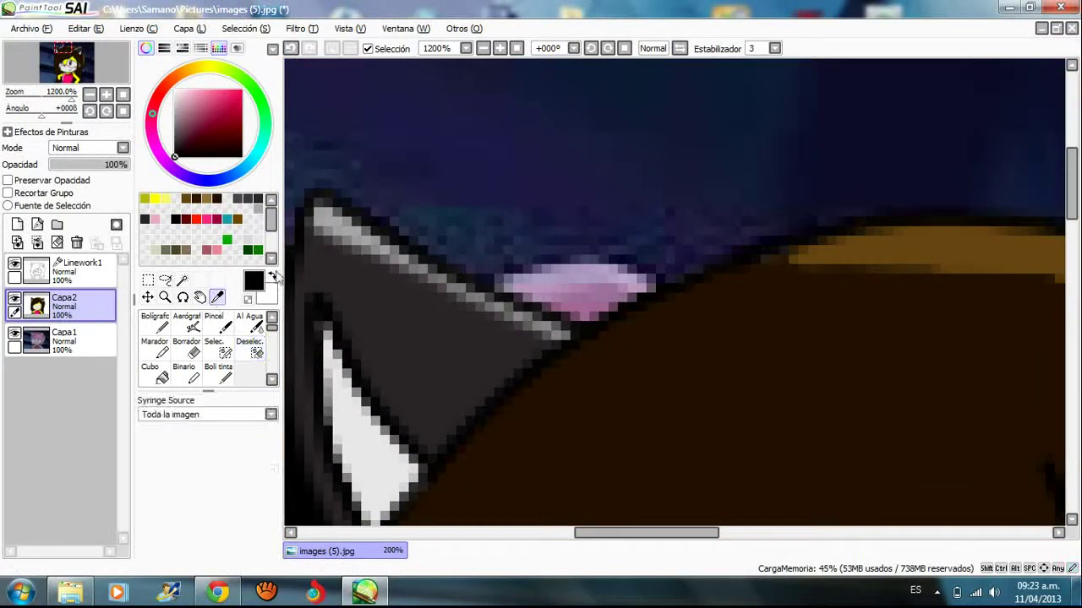
pyautogui.click(592, 160)
pyautogui.click(218, 322)
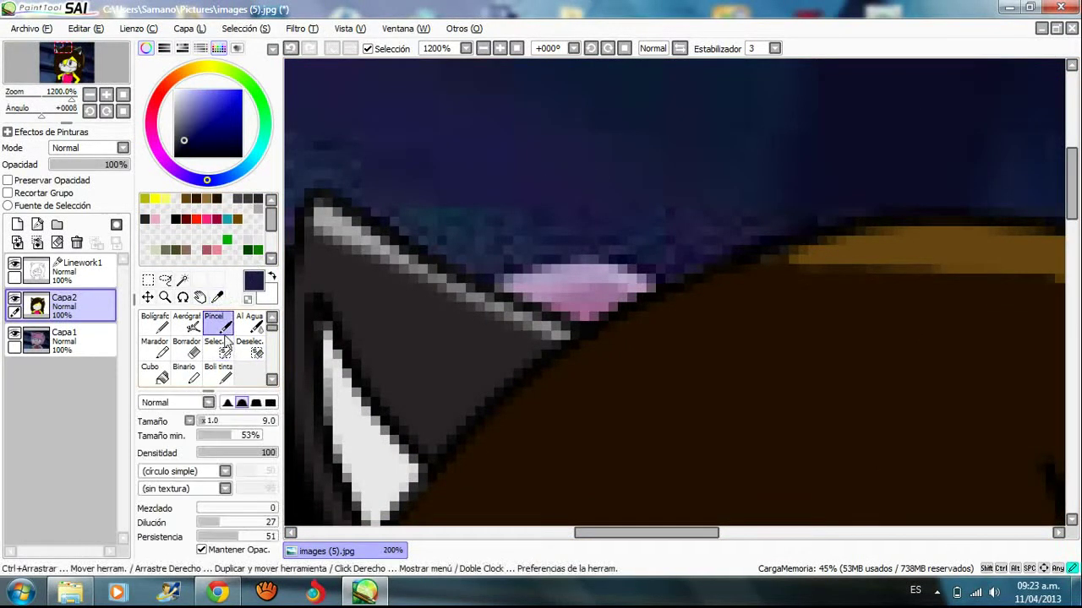
pyautogui.moveTo(544, 252); pyautogui.dragTo(623, 252)
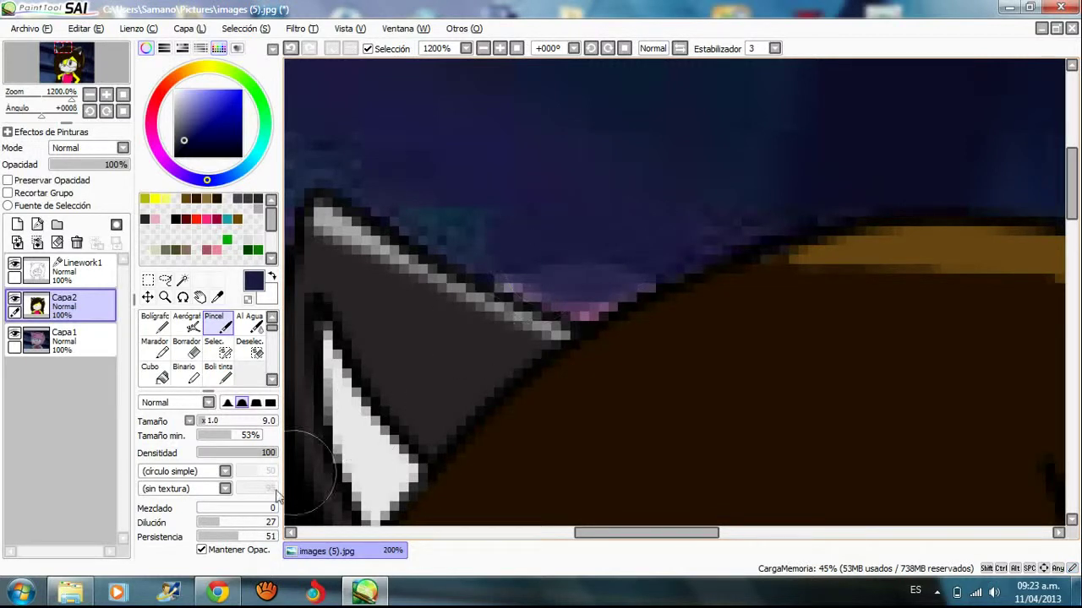
pyautogui.scroll(1, 592, 271)
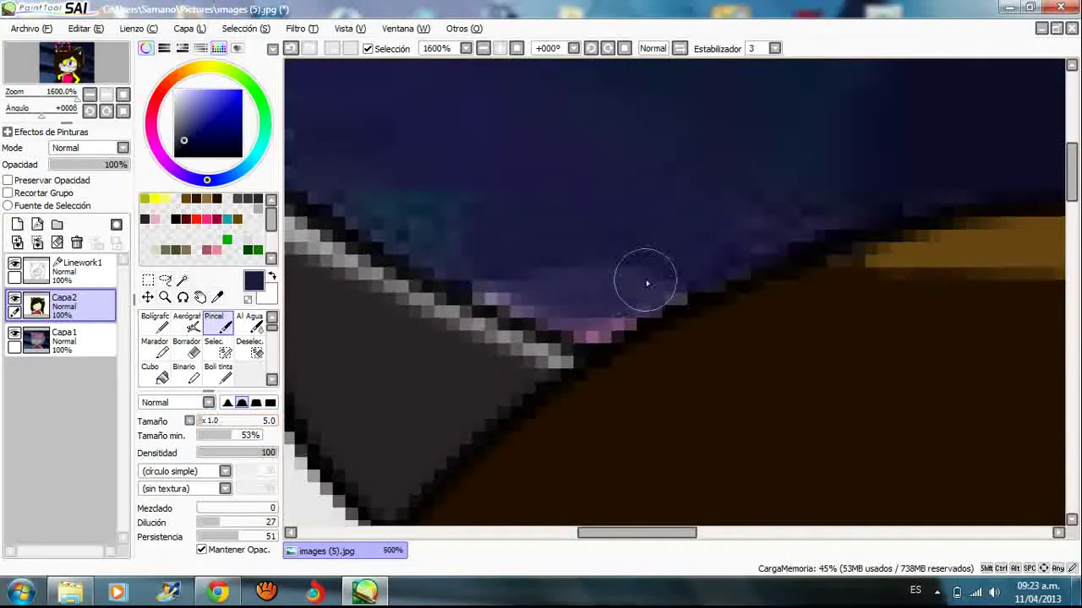
pyautogui.moveTo(545, 299)
pyautogui.mouseDown()
pyautogui.moveTo(597, 316)
pyautogui.moveTo(691, 262)
pyautogui.mouseUp()
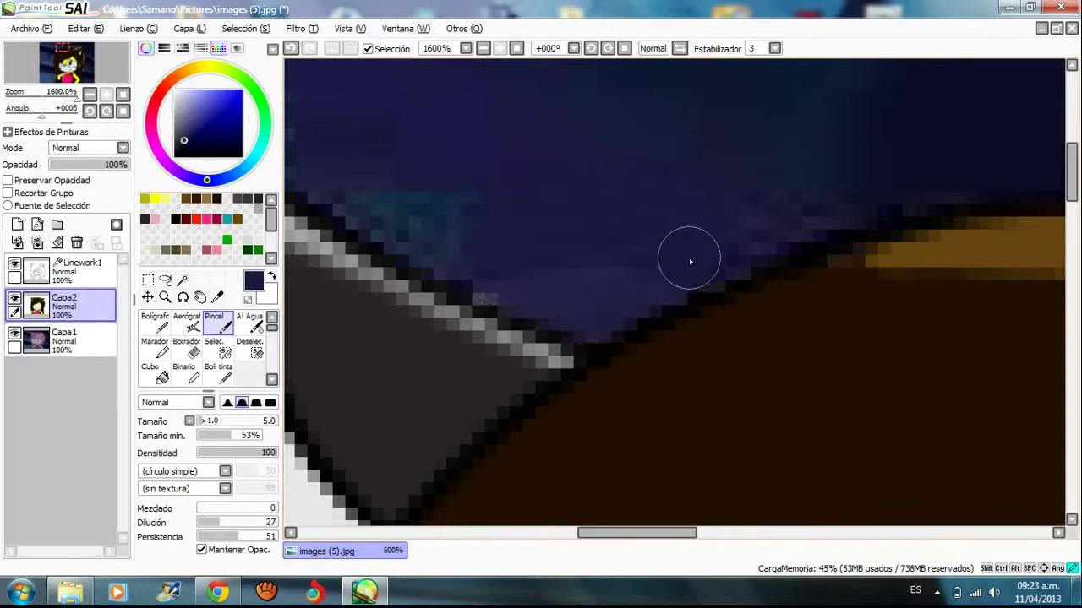
# Try to cover the lilac remnant above the right ear with the same navy at size 5, and undo the strokes
pyautogui.scroll(-5, 646, 248)
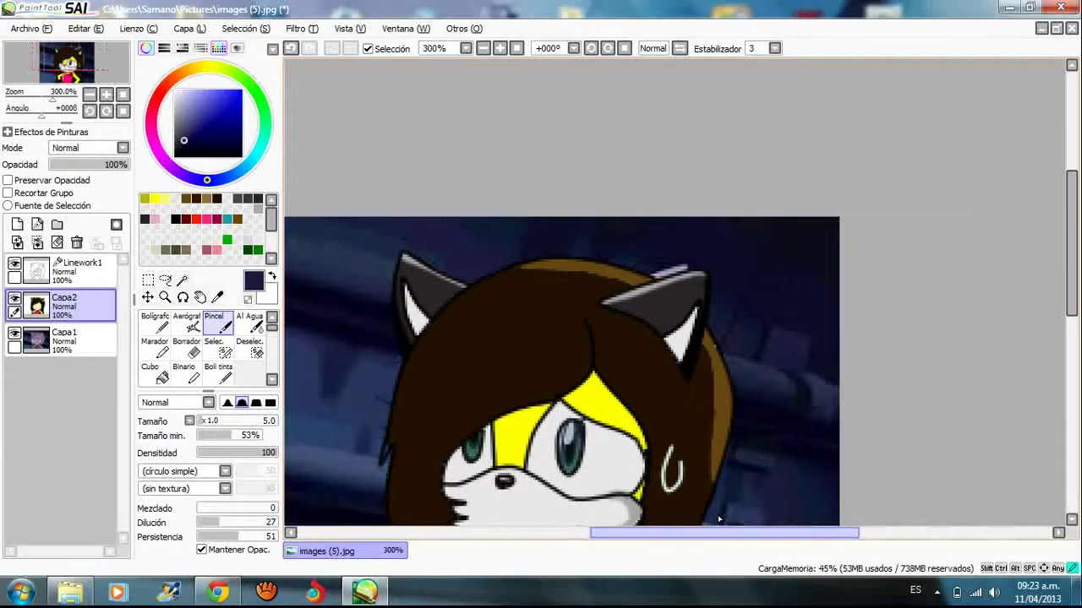
pyautogui.scroll(4, 671, 255)
pyautogui.moveTo(610, 286)
pyautogui.mouseDown()
pyautogui.moveTo(527, 316)
pyautogui.moveTo(537, 301)
pyautogui.moveTo(506, 320)
pyautogui.moveTo(482, 312)
pyautogui.moveTo(579, 295)
pyautogui.moveTo(605, 298)
pyautogui.mouseUp()
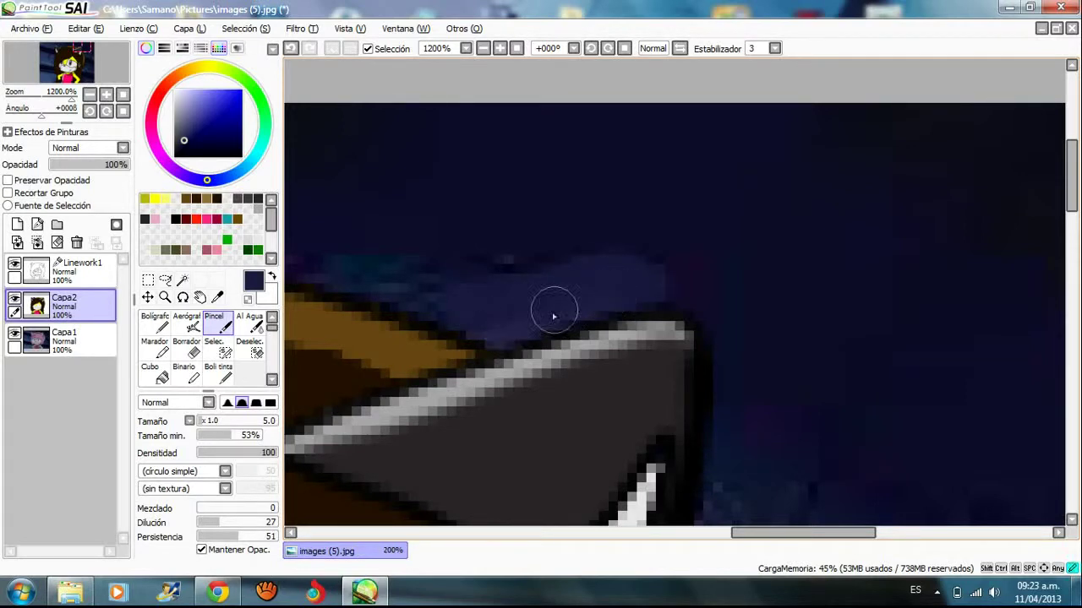
pyautogui.scroll(-5, 484, 325)
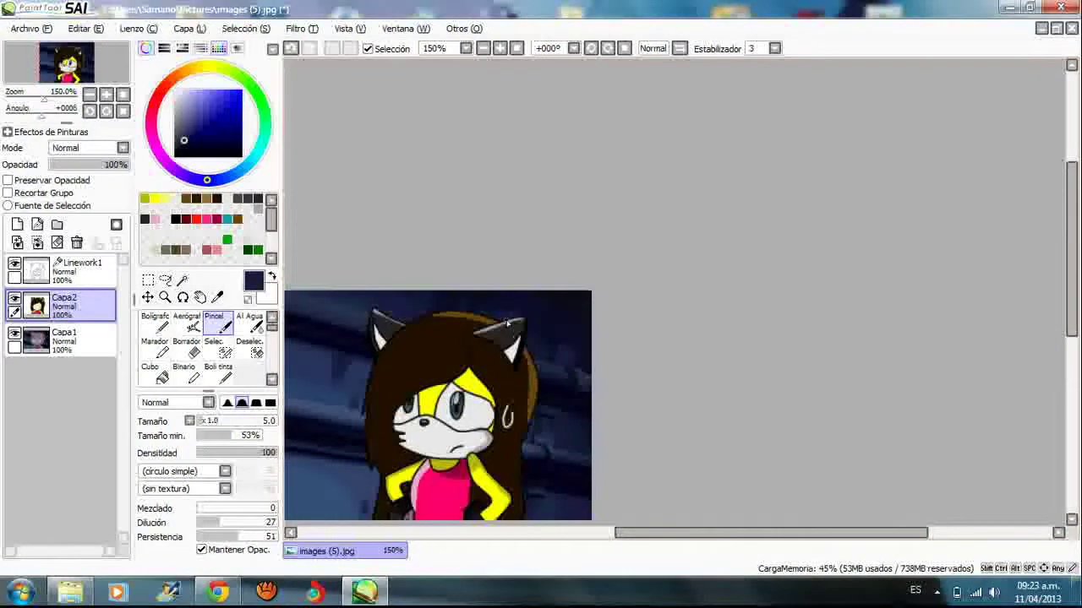
pyautogui.scroll(4, 391, 257)
pyautogui.click(290, 50)
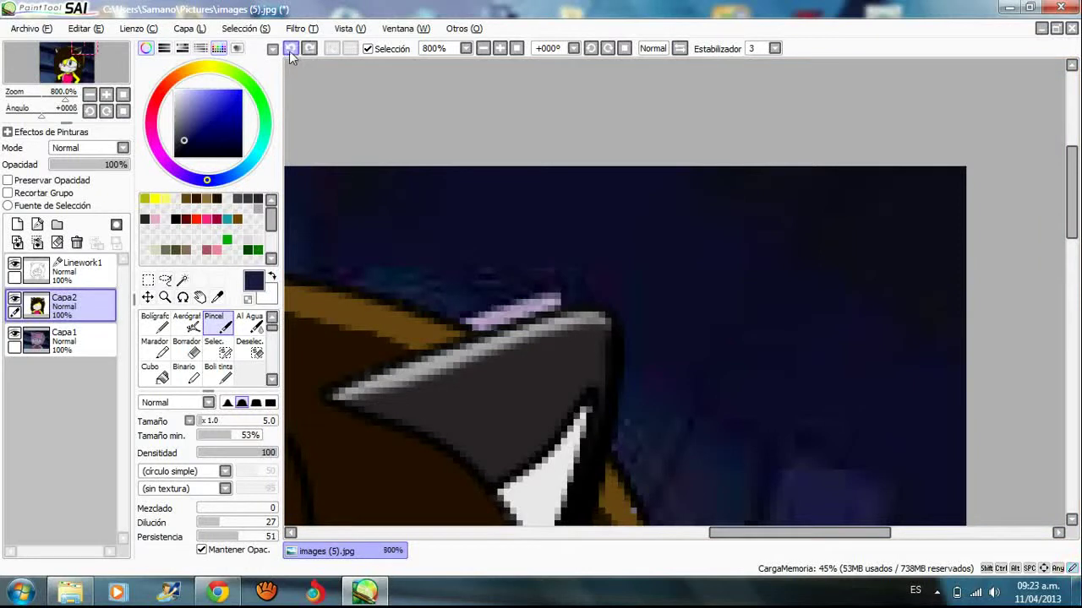
# Sample the darker background beside the right ear and paint over the lilac remnant with the Pincel at size 5
pyautogui.click(218, 297)
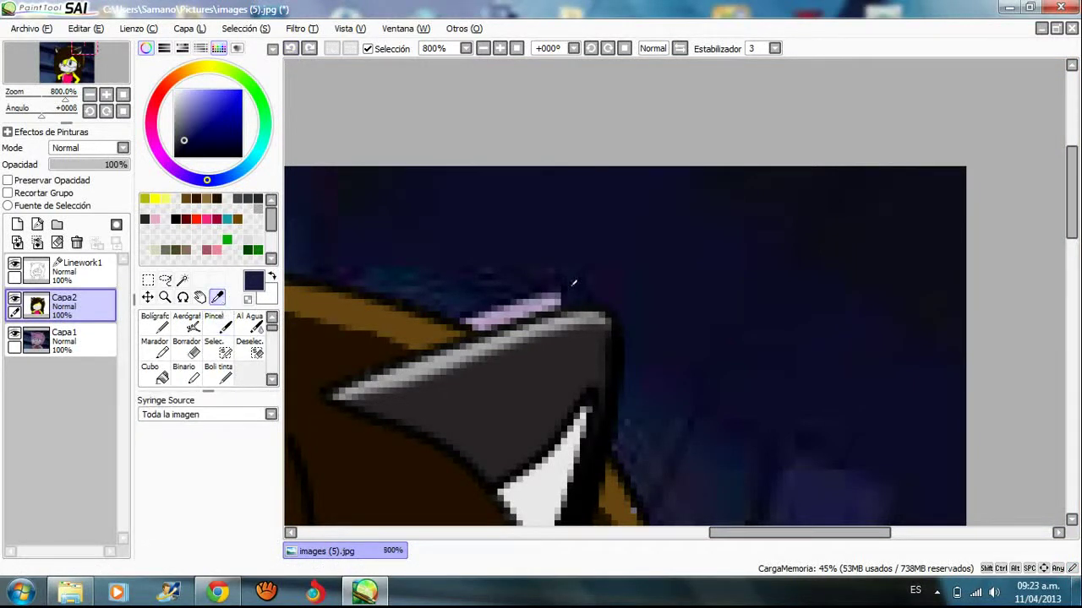
pyautogui.click(472, 298)
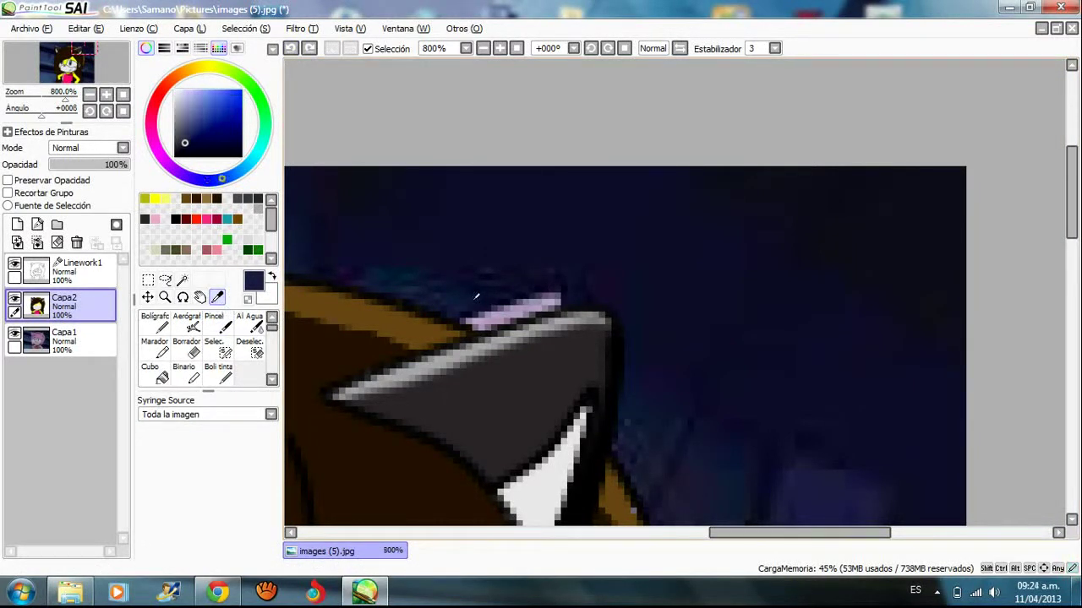
pyautogui.click(213, 323)
pyautogui.moveTo(467, 316); pyautogui.dragTo(504, 318)
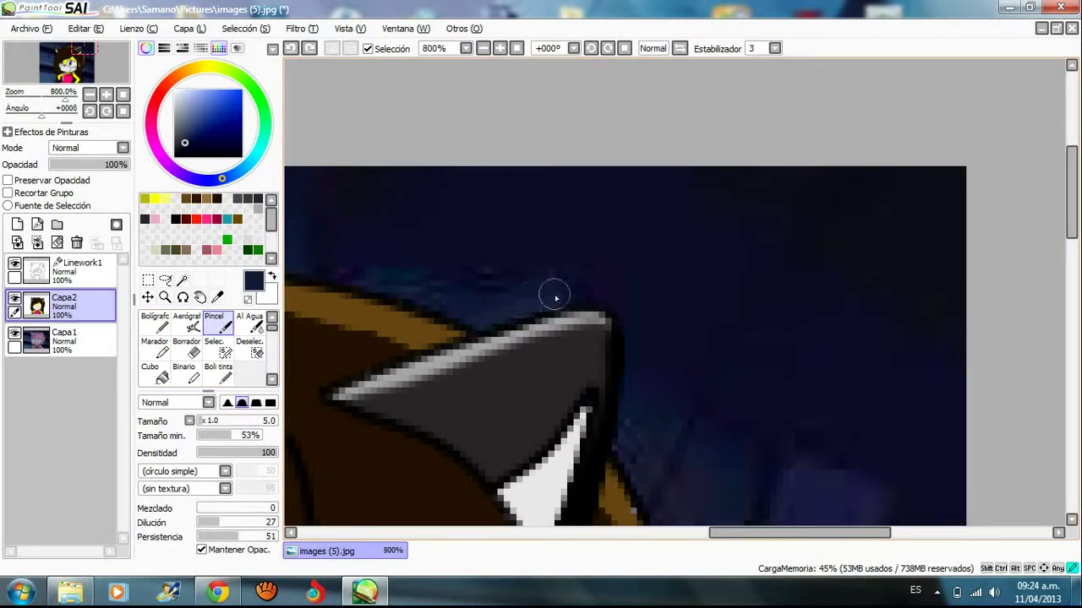
# Select the irises of both eyes on Linework1 with the magic wand
pyautogui.scroll(-6, 515, 300)
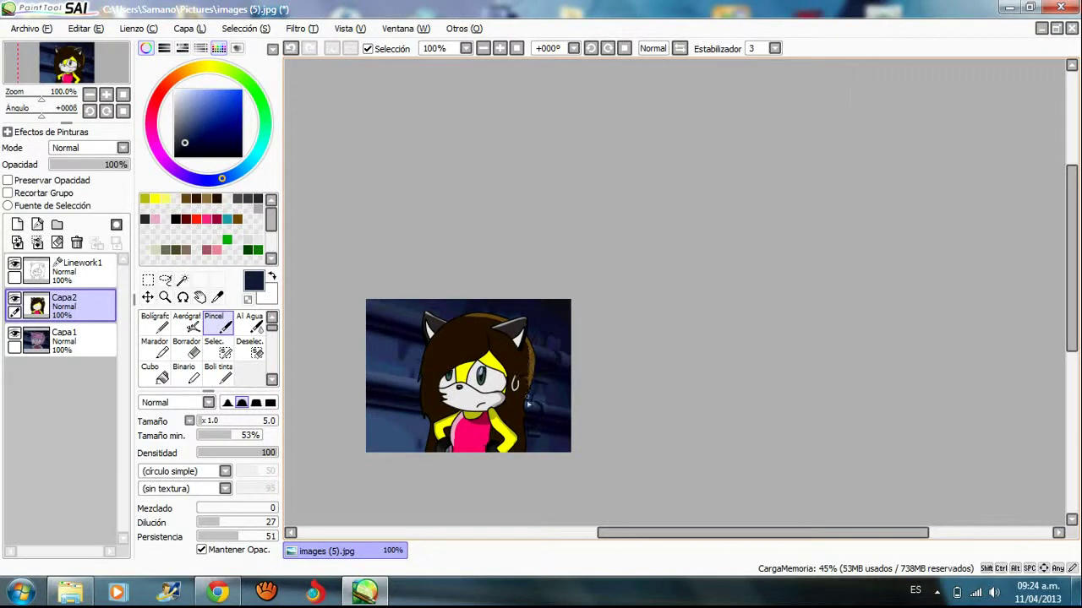
pyautogui.scroll(6, 527, 404)
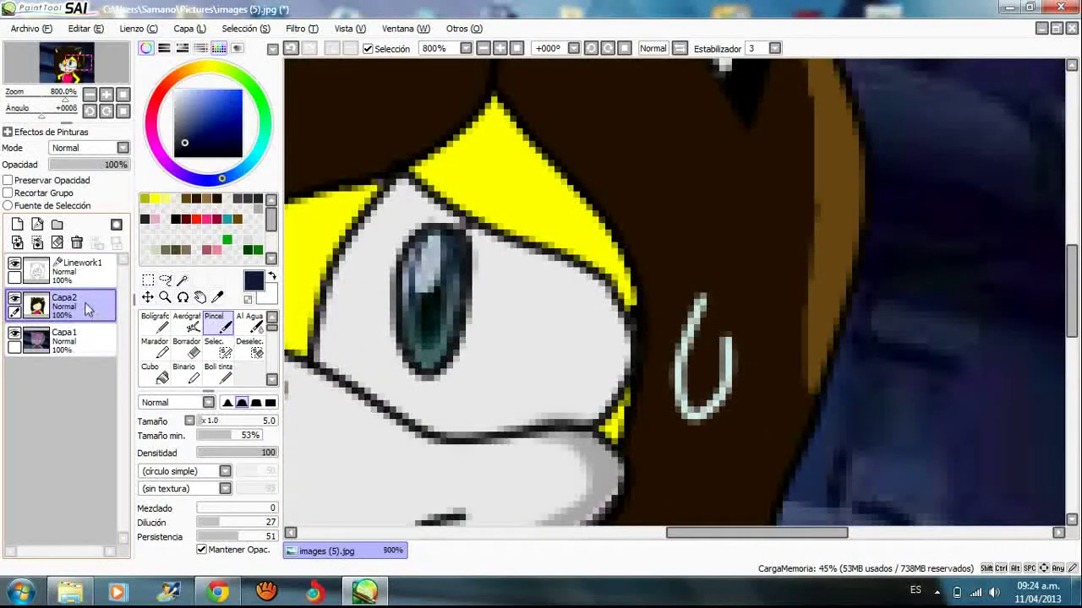
pyautogui.scroll(-5, 316, 305)
pyautogui.click(93, 281)
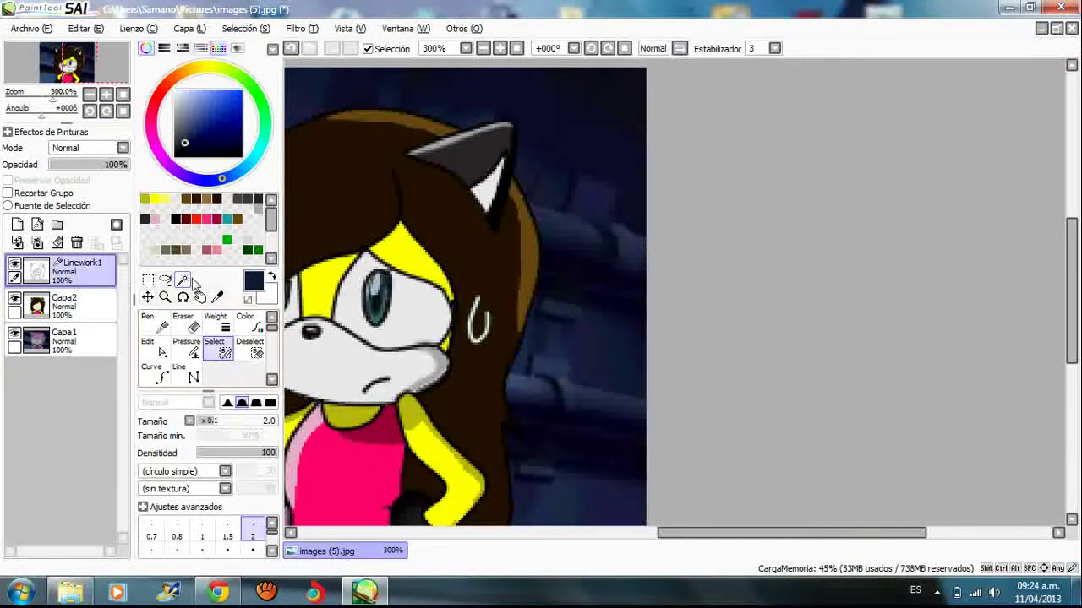
pyautogui.click(182, 281)
pyautogui.scroll(3, 429, 318)
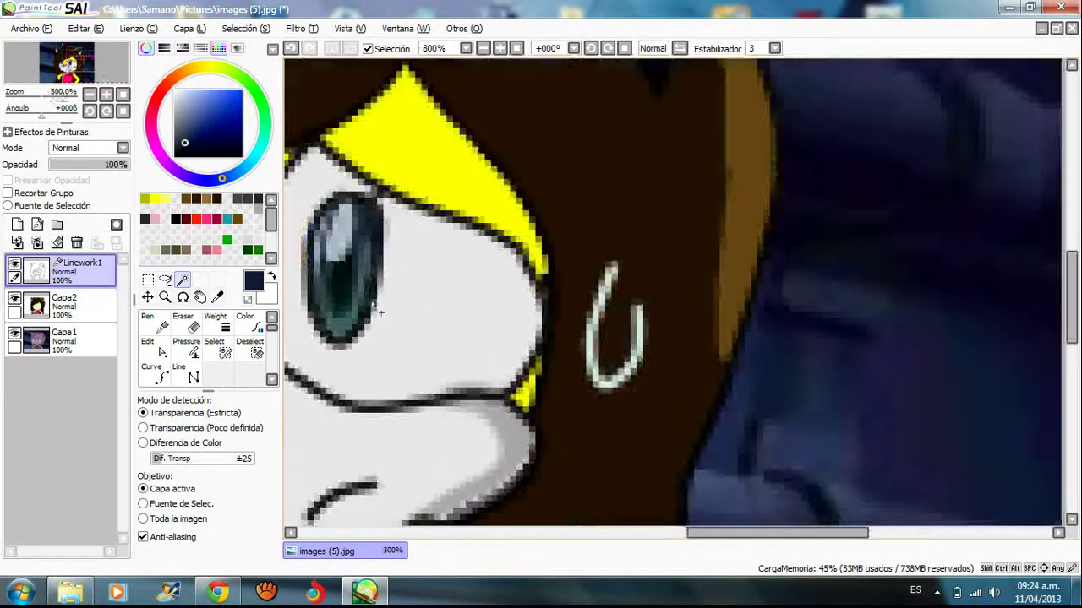
pyautogui.click(346, 283)
pyautogui.moveTo(774, 537); pyautogui.dragTo(650, 537)
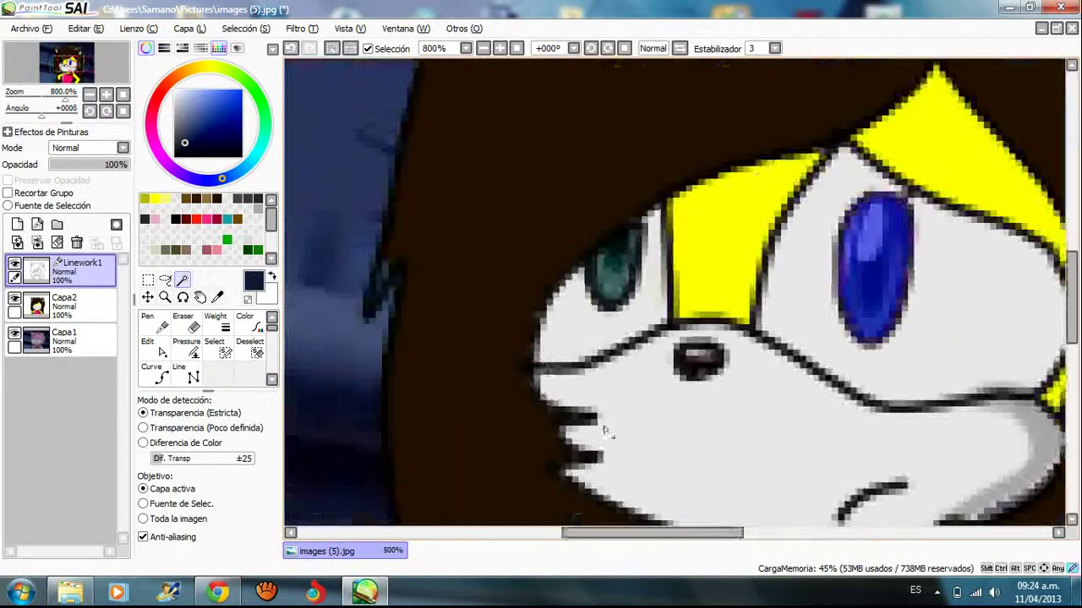
pyautogui.click(610, 277)
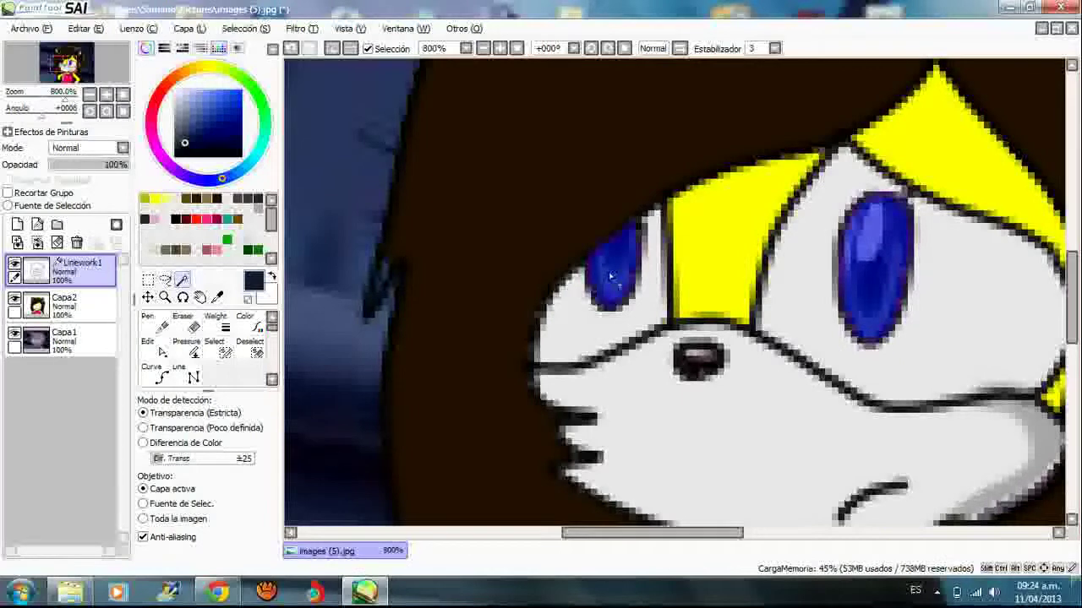
# Fill both selected irises with green on Capa2 using the Bolígrafo at size 65
pyautogui.click(257, 249)
pyautogui.click(84, 305)
pyautogui.click(156, 322)
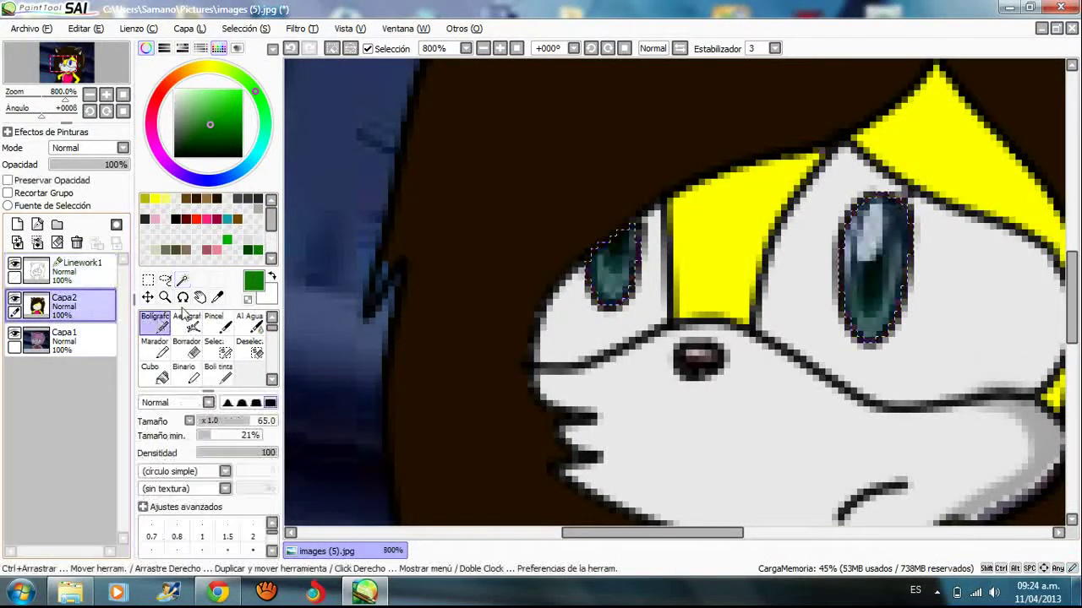
pyautogui.moveTo(610, 253)
pyautogui.mouseDown()
pyautogui.moveTo(602, 279)
pyautogui.moveTo(795, 249)
pyautogui.mouseUp()
pyautogui.scroll(-3, 871, 312)
pyautogui.scroll(4, 871, 281)
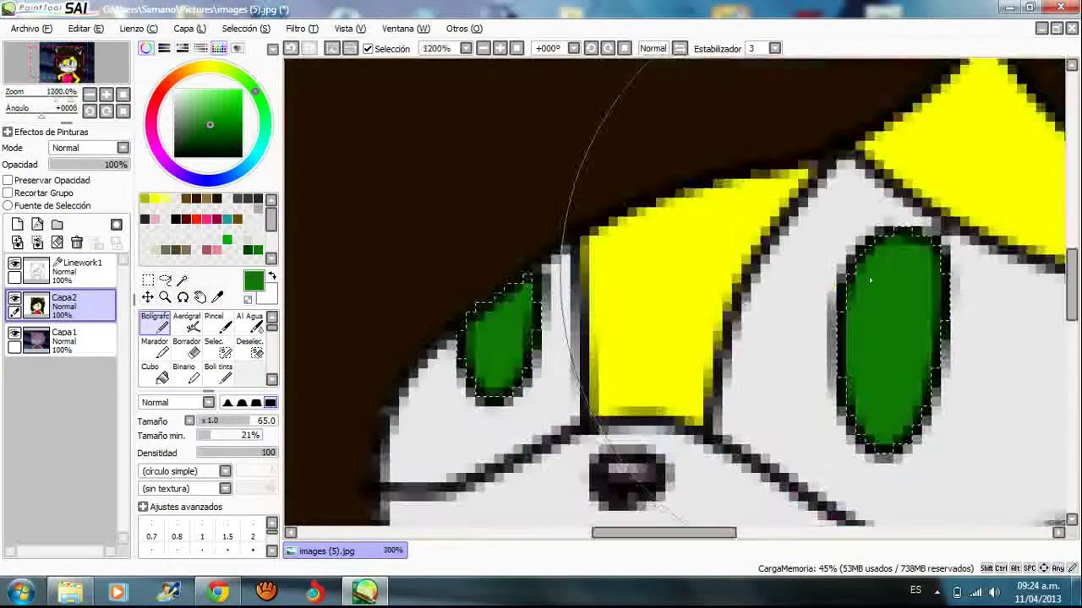
# Shade the upper part of both irises with dark green using the Pincel at size 5
pyautogui.moveTo(735, 534); pyautogui.dragTo(785, 534)
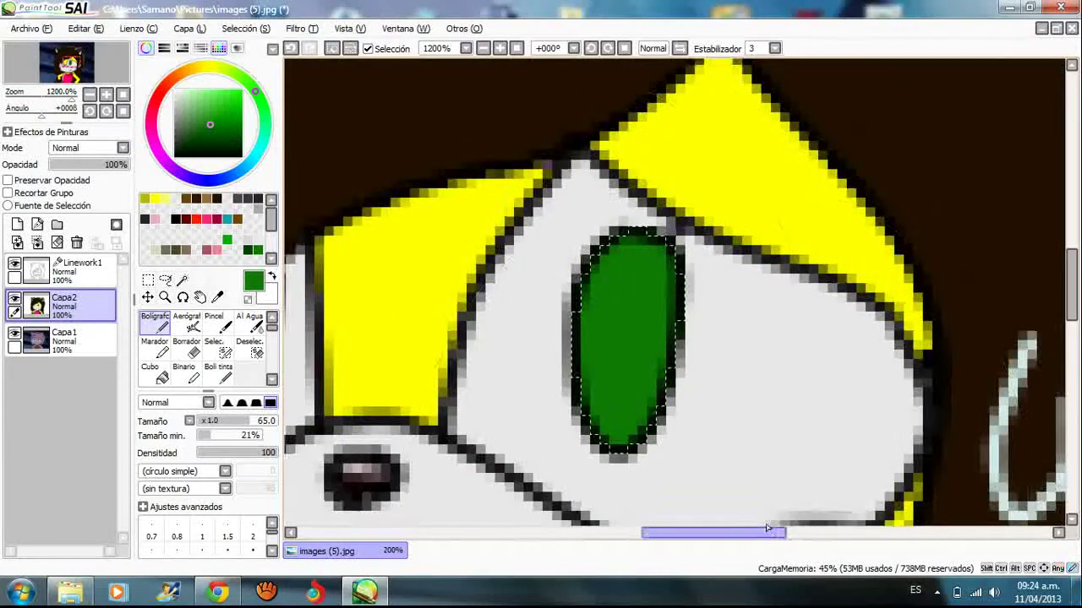
pyautogui.click(222, 322)
pyautogui.click(252, 246)
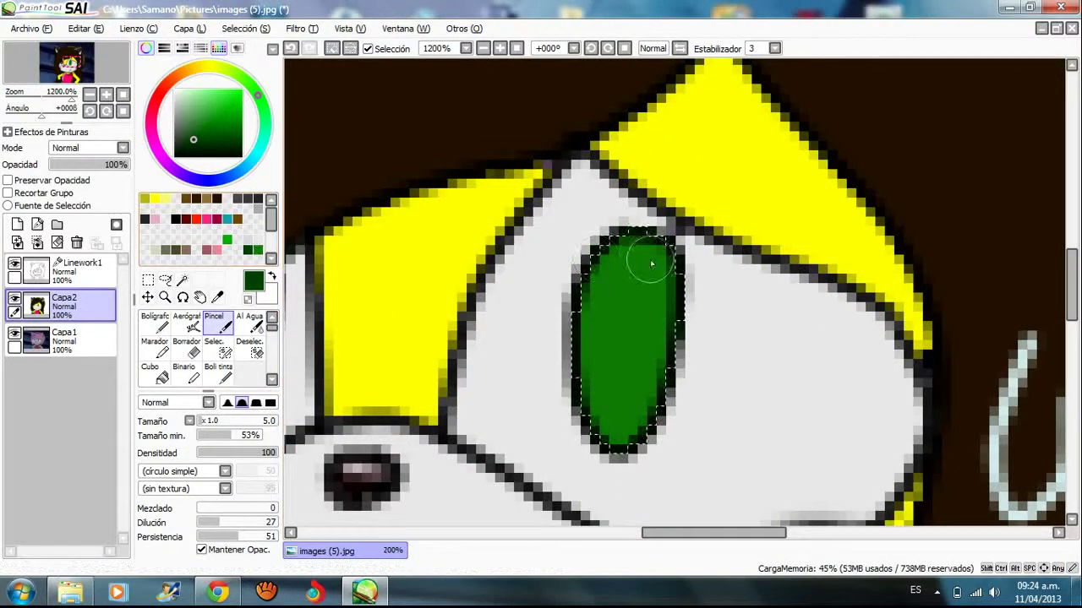
pyautogui.moveTo(648, 258)
pyautogui.mouseDown()
pyautogui.moveTo(672, 286)
pyautogui.moveTo(582, 286)
pyautogui.moveTo(568, 335)
pyautogui.moveTo(627, 290)
pyautogui.moveTo(616, 364)
pyautogui.mouseUp()
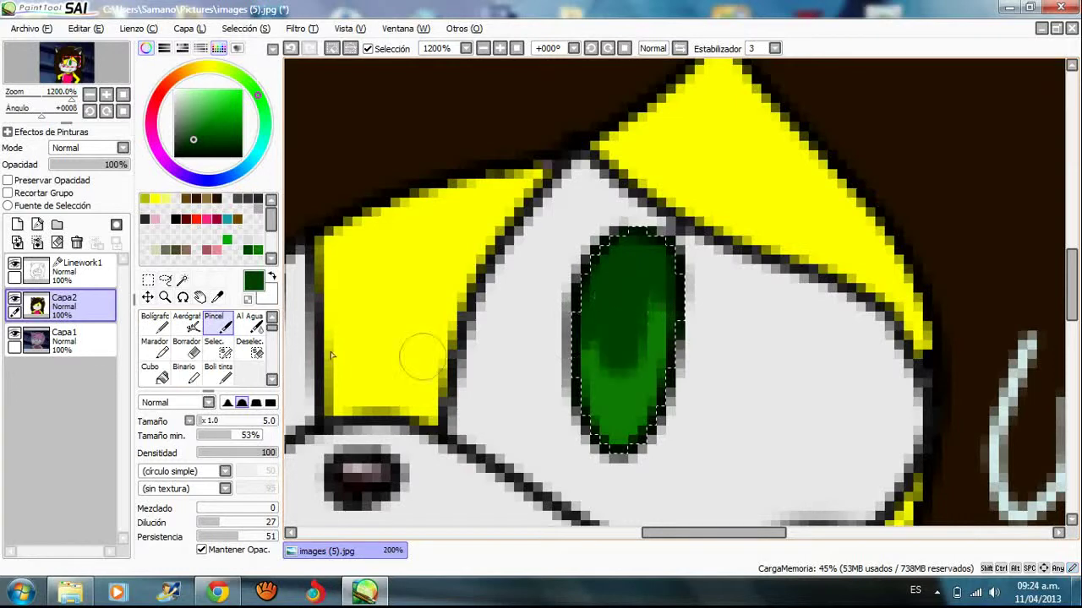
pyautogui.moveTo(670, 533); pyautogui.dragTo(623, 519)
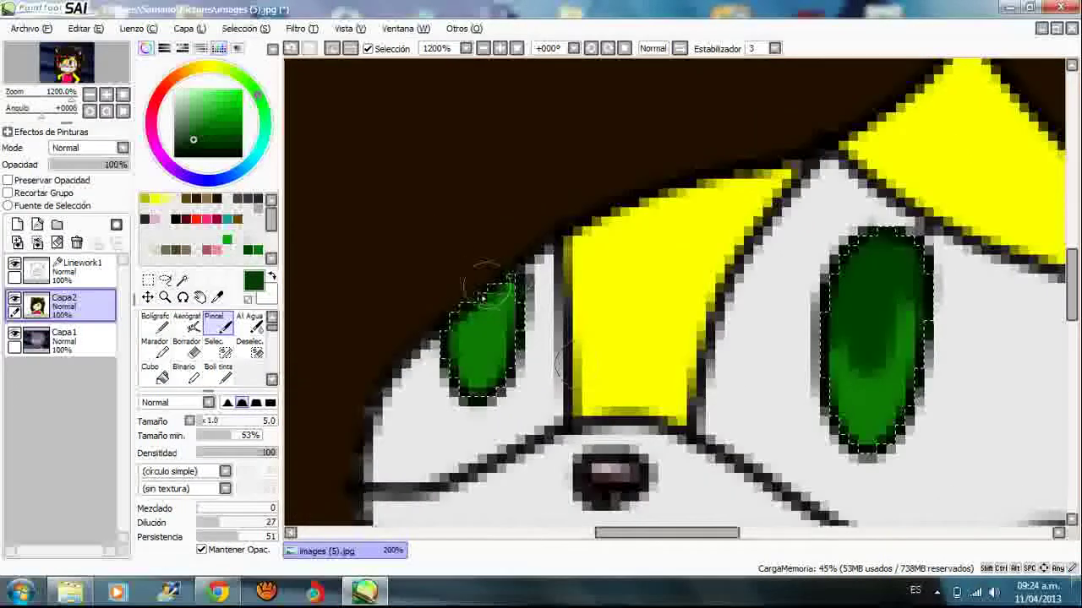
pyautogui.moveTo(482, 287)
pyautogui.mouseDown()
pyautogui.moveTo(529, 294)
pyautogui.moveTo(476, 295)
pyautogui.mouseUp()
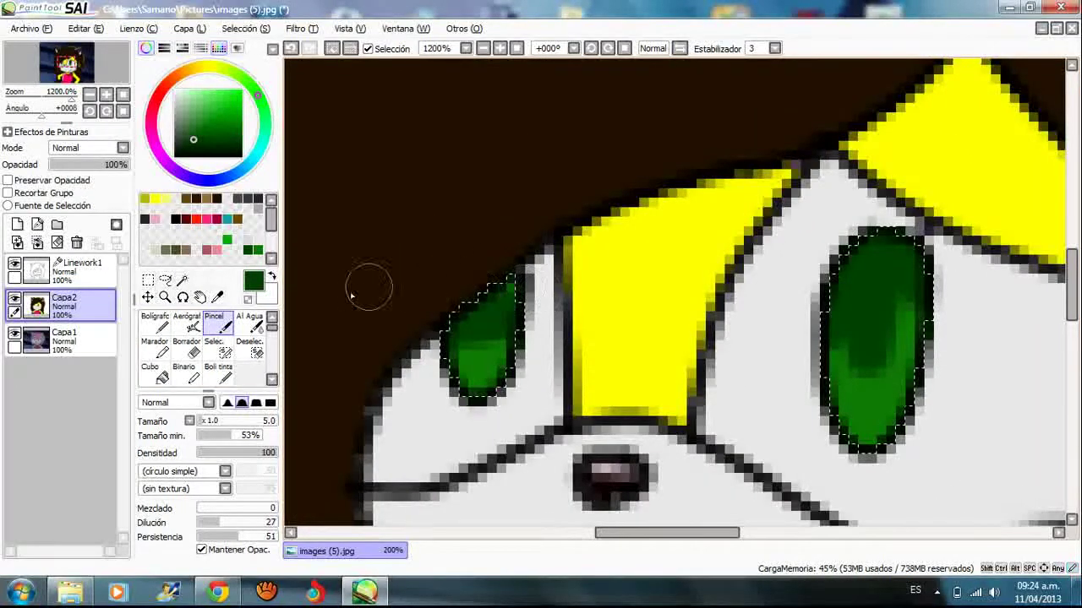
# Blend the dark and light greens in both irises with the Al Agua brush at size 12
pyautogui.click(250, 321)
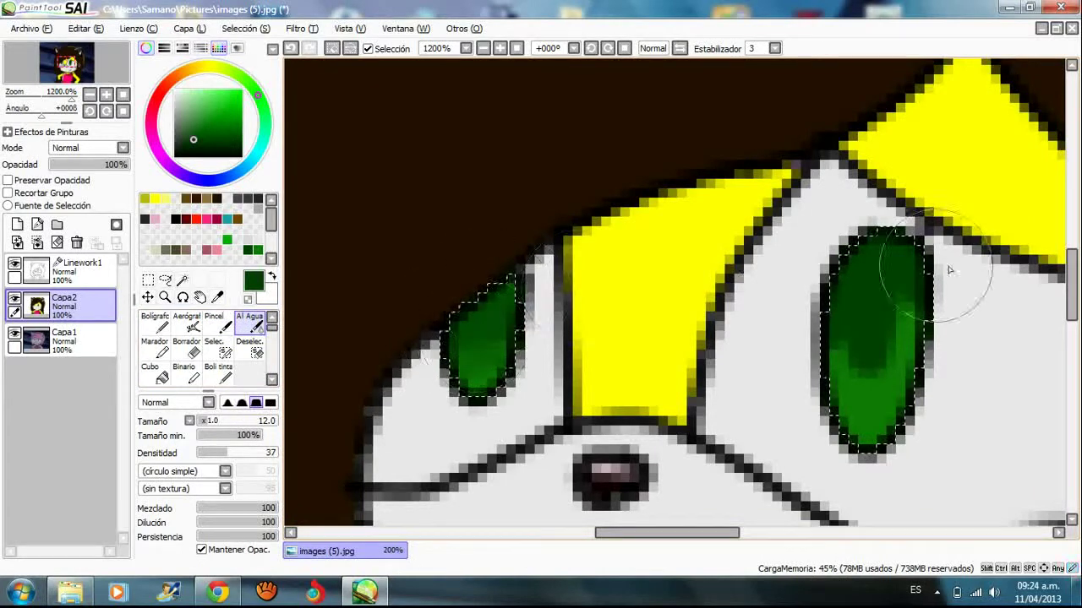
pyautogui.moveTo(888, 265)
pyautogui.mouseDown()
pyautogui.moveTo(826, 330)
pyautogui.moveTo(859, 363)
pyautogui.moveTo(887, 283)
pyautogui.mouseUp()
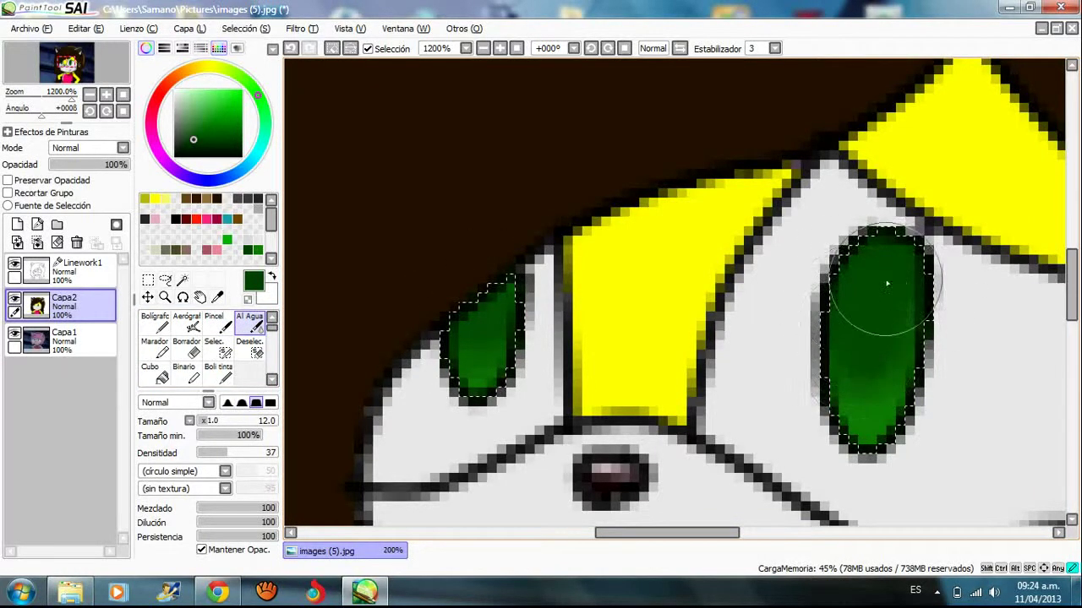
pyautogui.scroll(-2, 915, 350)
pyautogui.scroll(3, 934, 380)
pyautogui.scroll(-1, 816, 295)
pyautogui.scroll(-2, 818, 343)
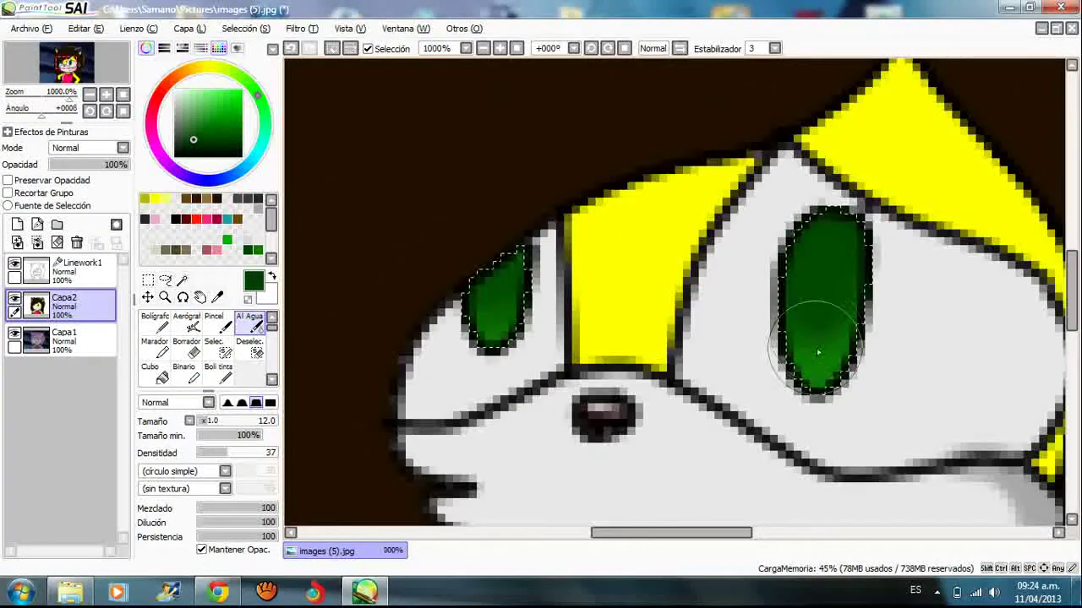
pyautogui.scroll(-3, 837, 338)
pyautogui.scroll(1, 865, 327)
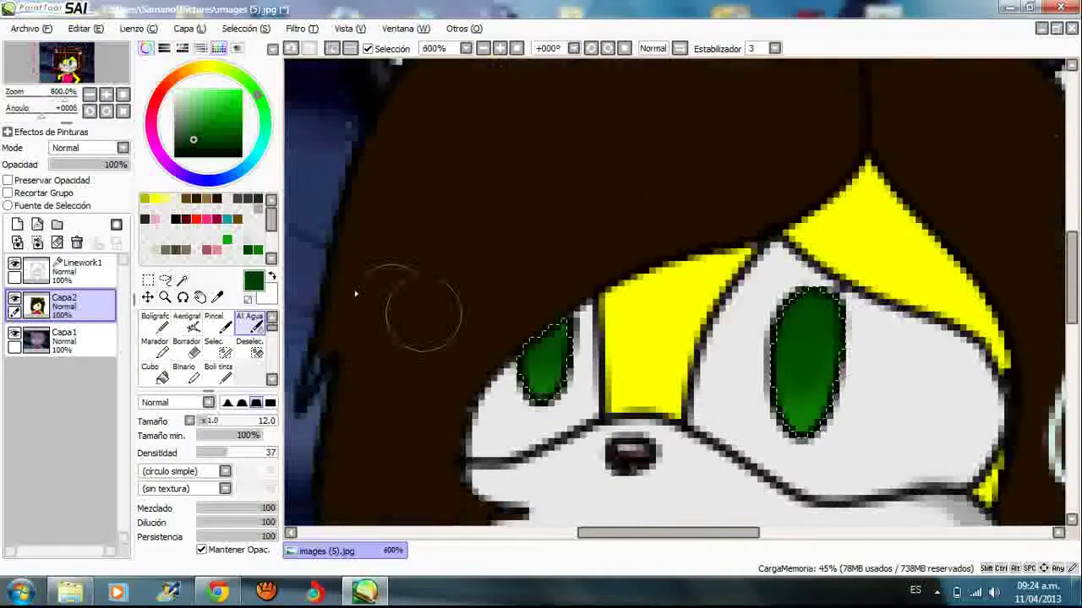
# Paint a black pupil in each green iris using the Pincel at size 4
pyautogui.click(215, 321)
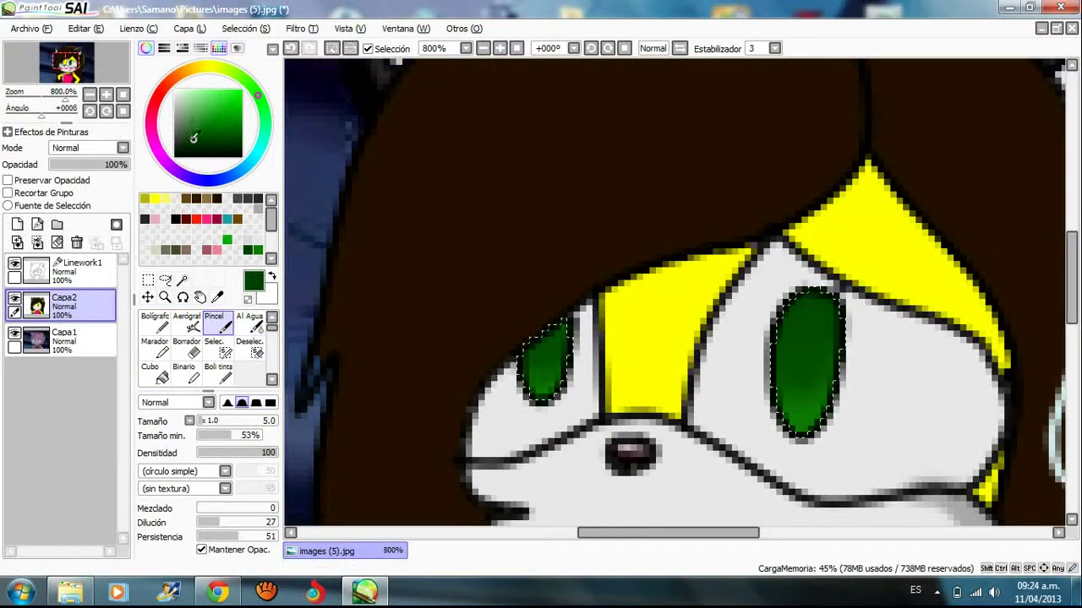
pyautogui.scroll(2, 824, 332)
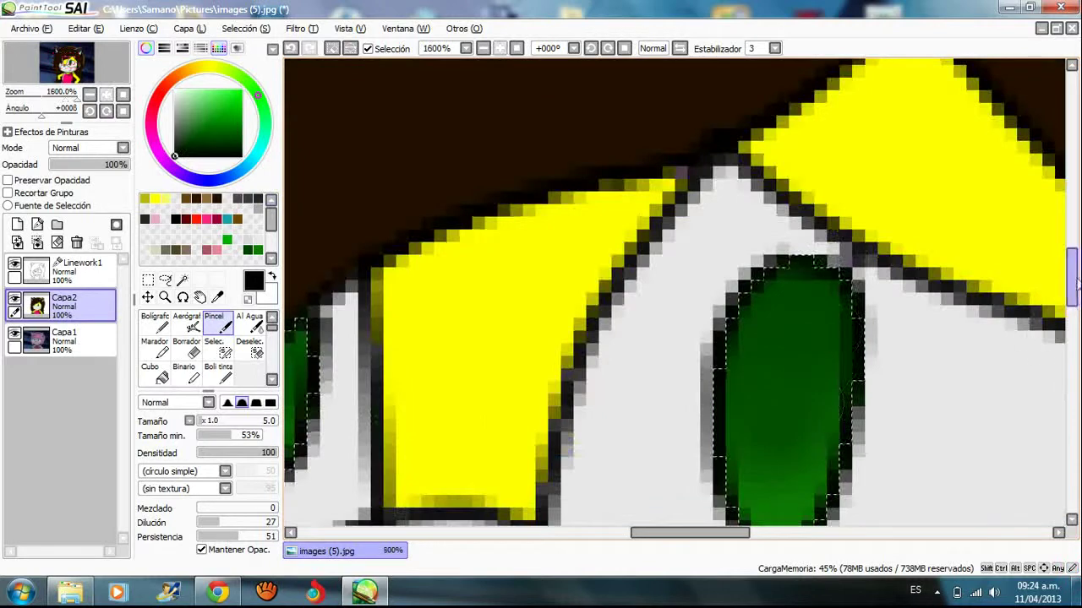
pyautogui.moveTo(1072, 284); pyautogui.dragTo(1071, 305)
pyautogui.click(201, 422)
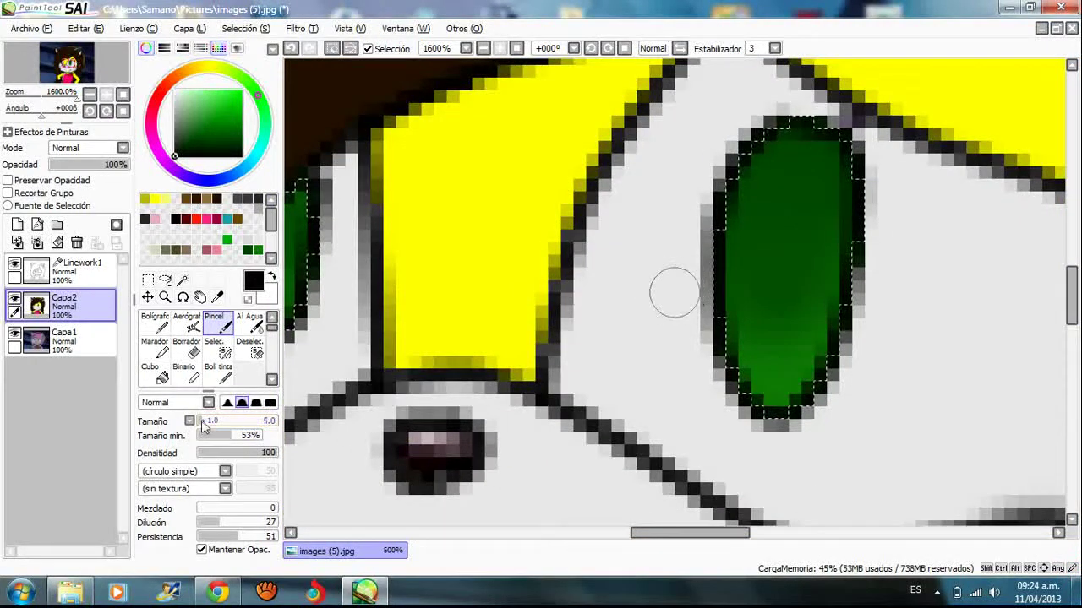
pyautogui.moveTo(780, 248)
pyautogui.mouseDown()
pyautogui.moveTo(778, 327)
pyautogui.moveTo(771, 236)
pyautogui.moveTo(777, 356)
pyautogui.mouseUp()
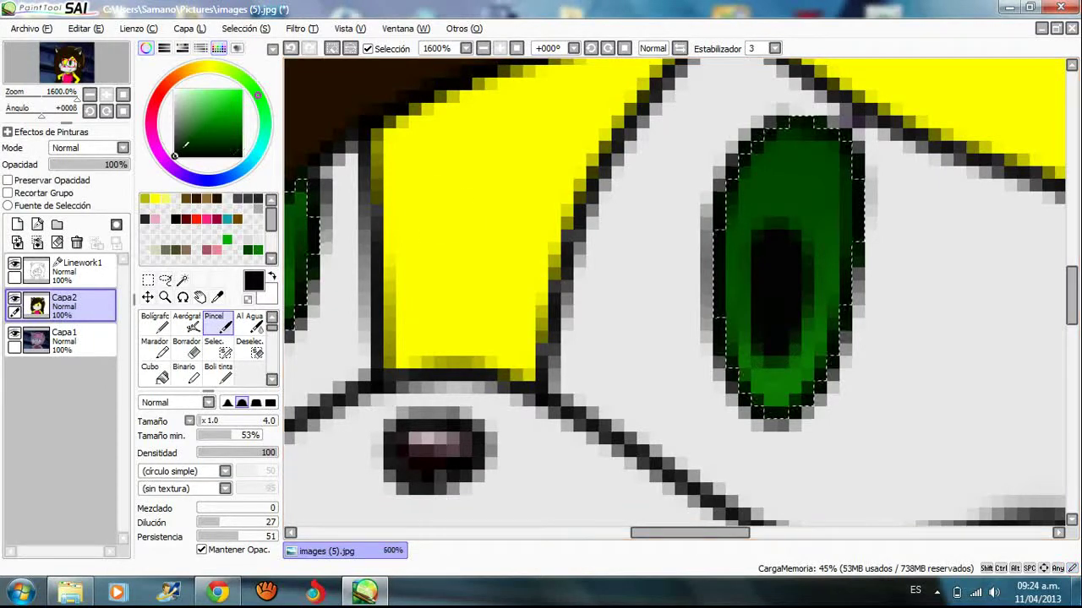
pyautogui.moveTo(659, 536); pyautogui.dragTo(617, 537)
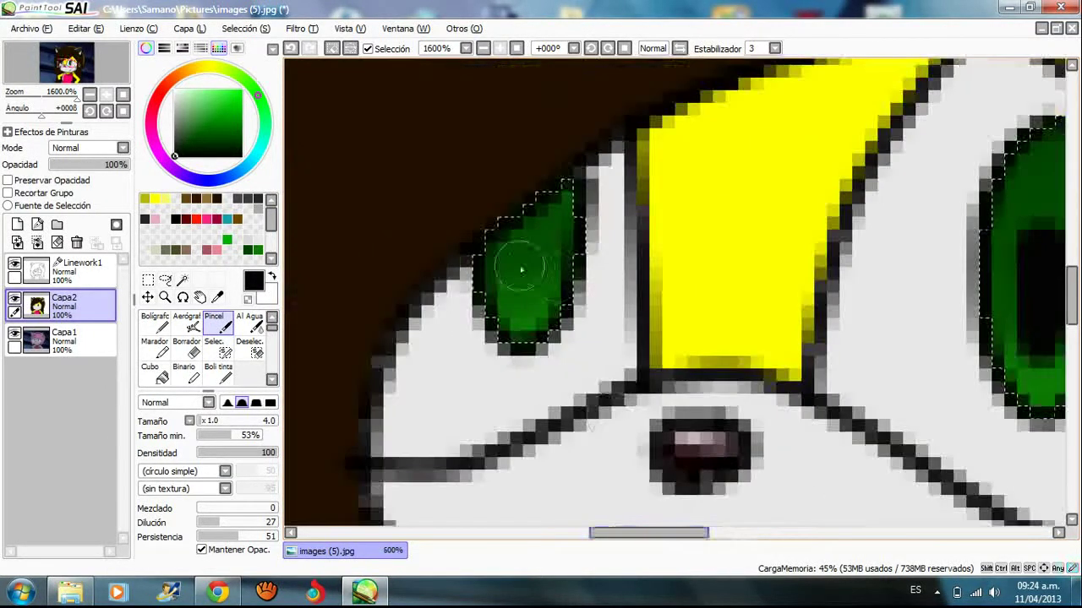
pyautogui.moveTo(514, 268)
pyautogui.mouseDown()
pyautogui.moveTo(527, 307)
pyautogui.moveTo(509, 218)
pyautogui.mouseUp()
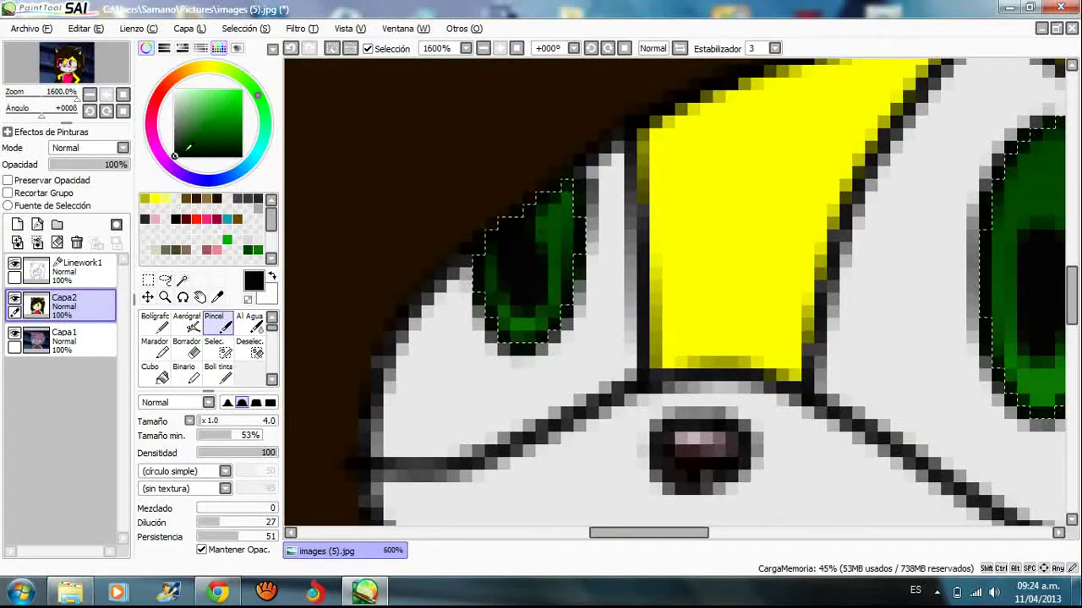
# Add a white highlight to the upper part of each eye with the Pincel at size 4 and clear the selection
pyautogui.click(174, 90)
pyautogui.moveTo(515, 193)
pyautogui.mouseDown()
pyautogui.moveTo(511, 222)
pyautogui.moveTo(504, 193)
pyautogui.moveTo(498, 226)
pyautogui.moveTo(490, 193)
pyautogui.mouseUp()
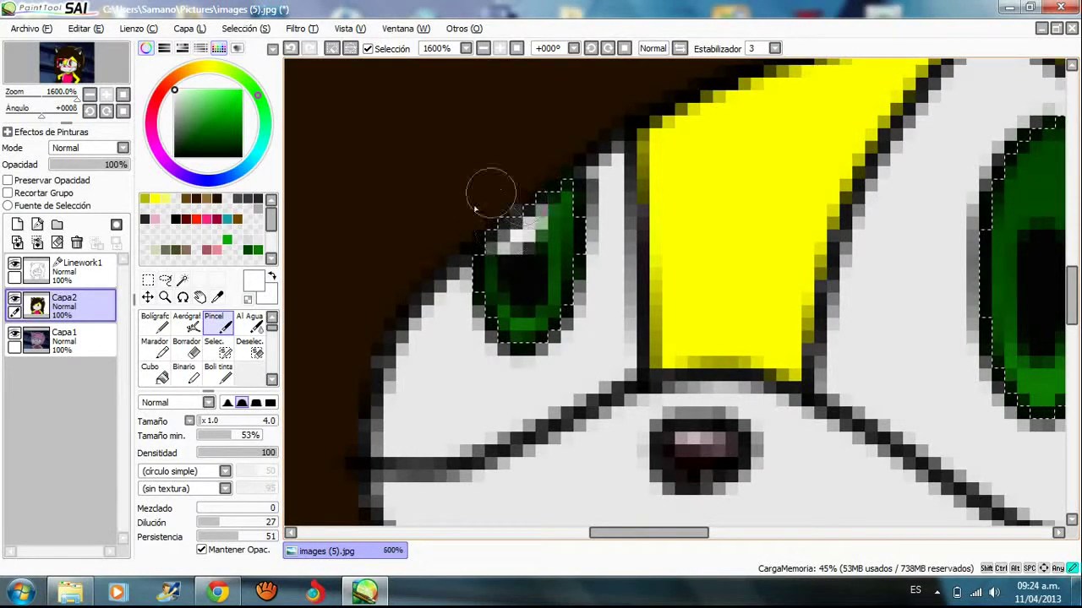
pyautogui.moveTo(701, 533); pyautogui.dragTo(743, 534)
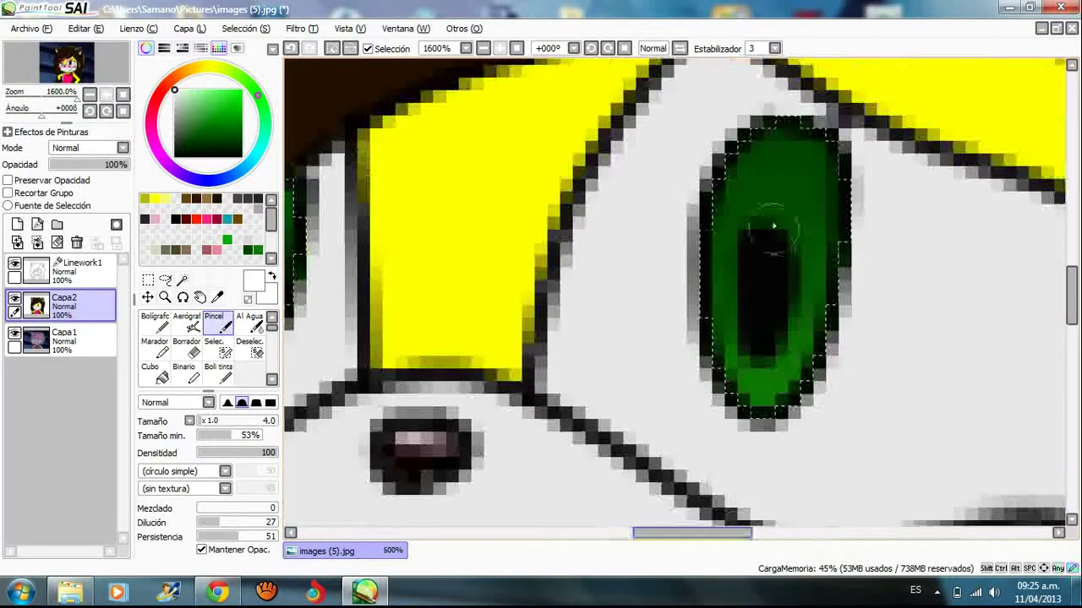
pyautogui.moveTo(750, 179)
pyautogui.mouseDown()
pyautogui.moveTo(738, 234)
pyautogui.moveTo(736, 192)
pyautogui.mouseUp()
pyautogui.scroll(-3, 746, 299)
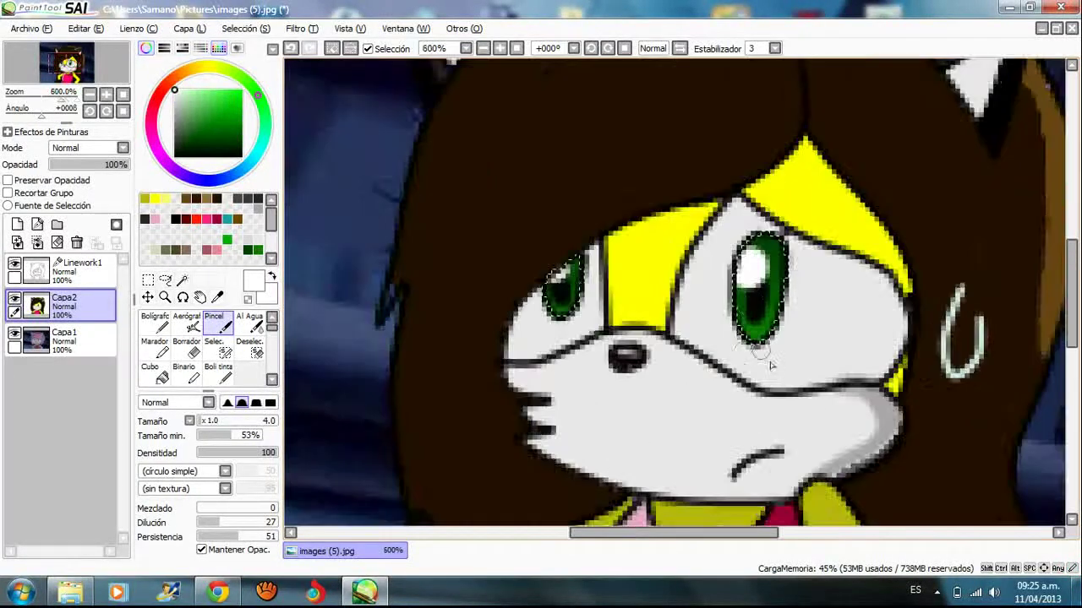
pyautogui.scroll(-3, 770, 365)
pyautogui.moveTo(1072, 321); pyautogui.dragTo(1071, 350)
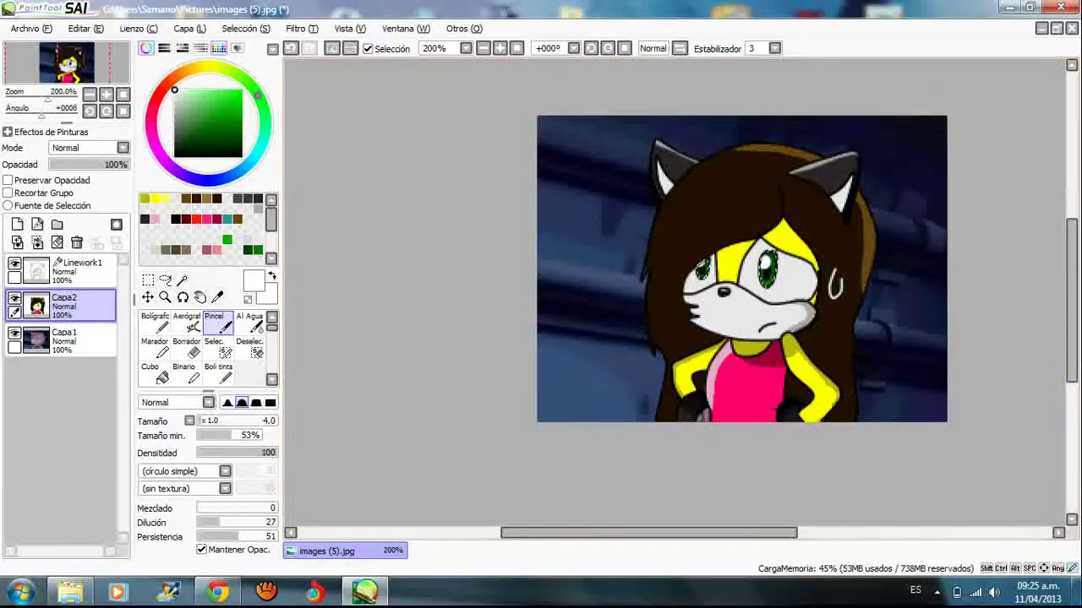
pyautogui.click(250, 348)
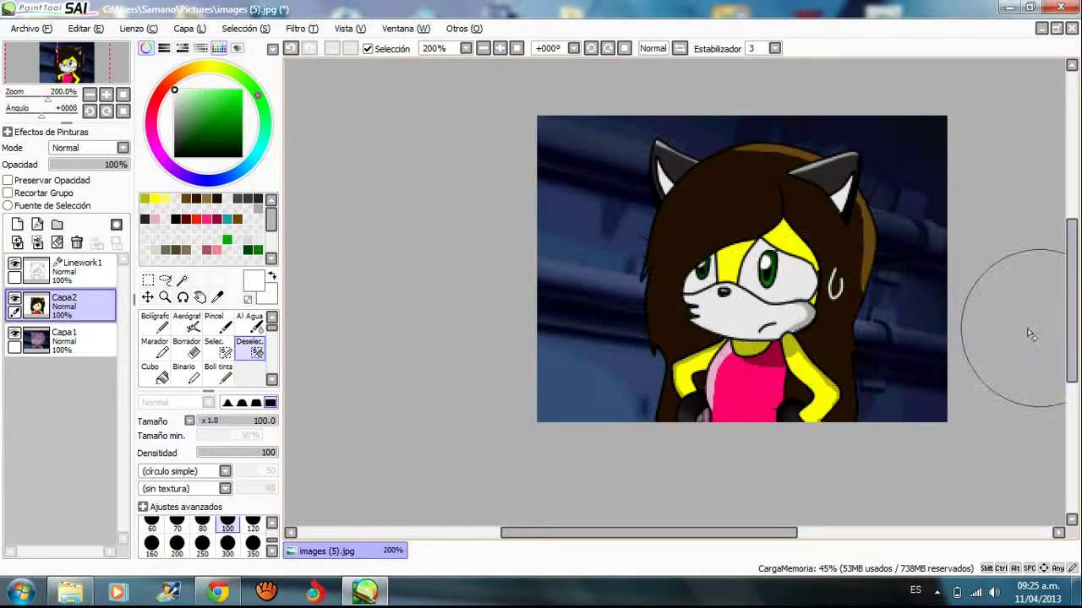
# Select the uncoloured lilac area between the left glove and the dress on Linework1 with the magic wand
pyautogui.scroll(5, 764, 376)
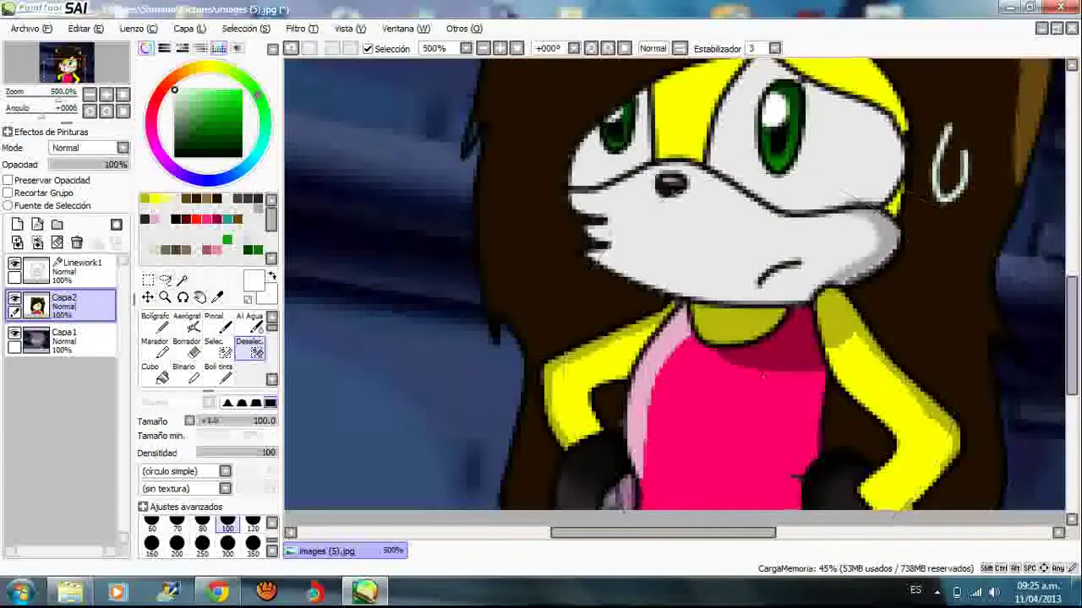
pyautogui.moveTo(1072, 316); pyautogui.dragTo(1071, 352)
pyautogui.scroll(5, 606, 367)
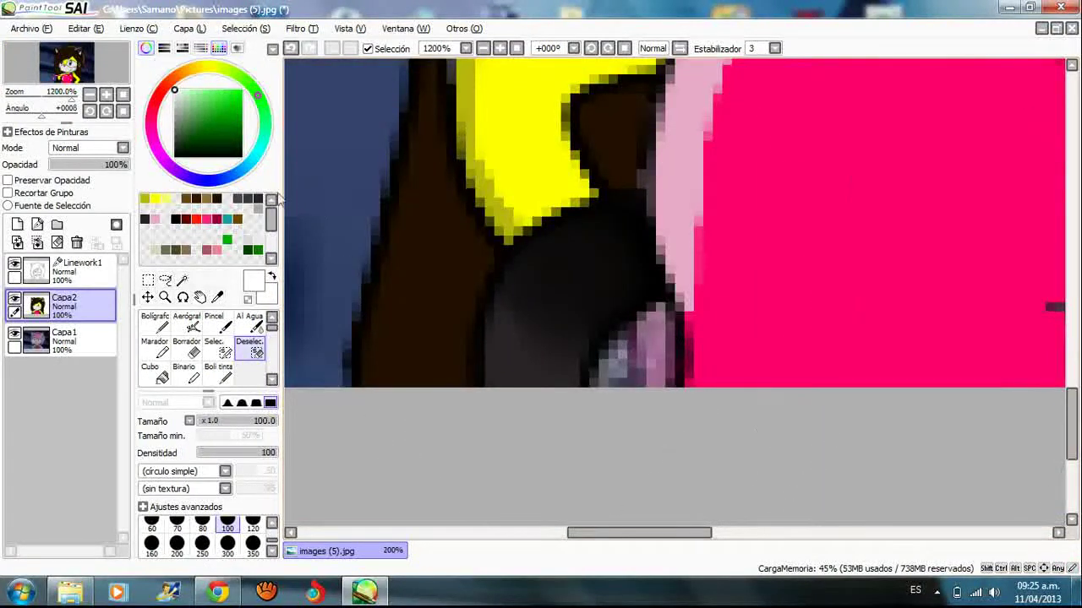
pyautogui.click(181, 280)
pyautogui.click(89, 272)
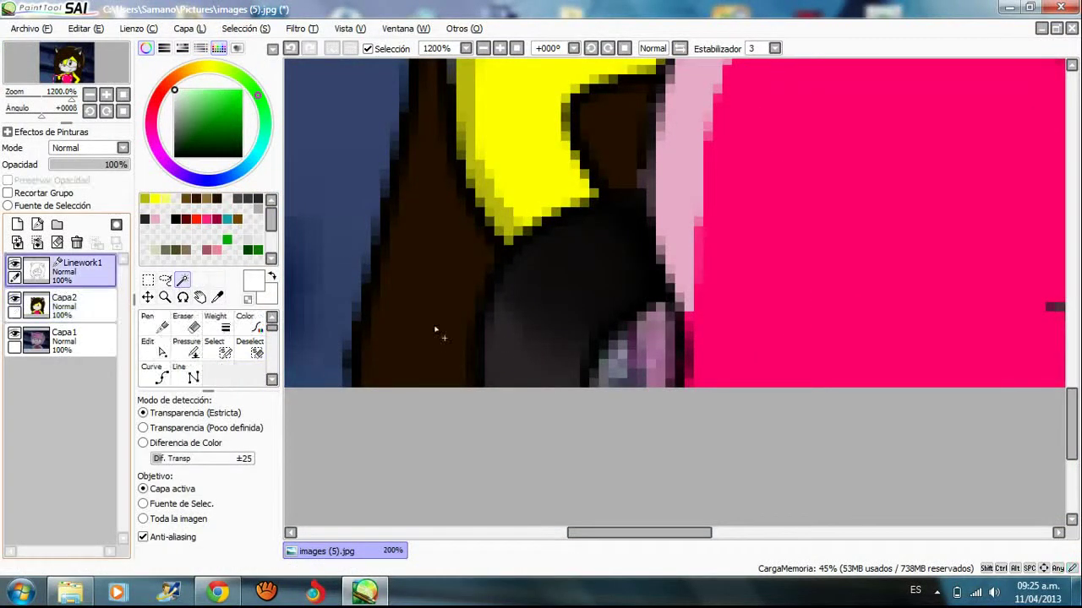
pyautogui.click(644, 376)
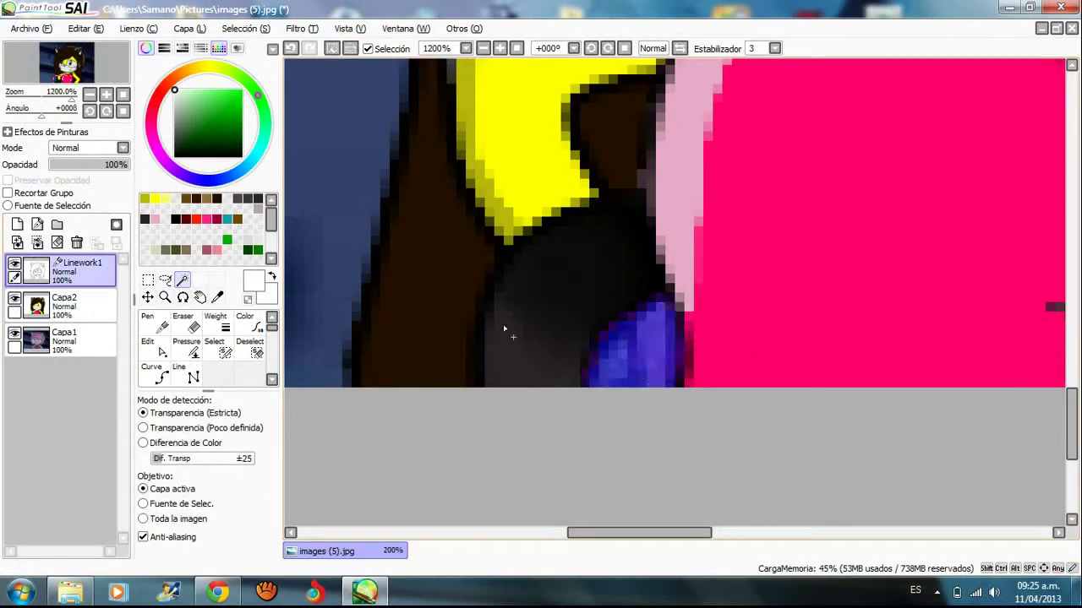
# Fill the selected area beside the left glove with dark yellow on Capa2 using the Bolígrafo at size 65, and clear the selection
pyautogui.click(146, 198)
pyautogui.click(64, 304)
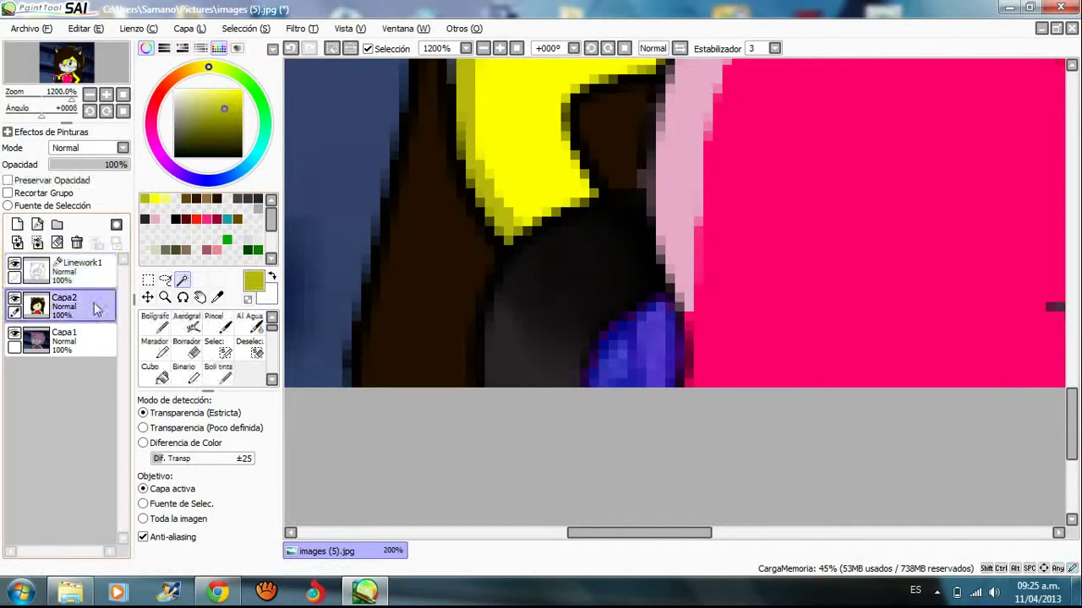
pyautogui.click(155, 321)
pyautogui.click(537, 370)
pyautogui.scroll(-5, 546, 316)
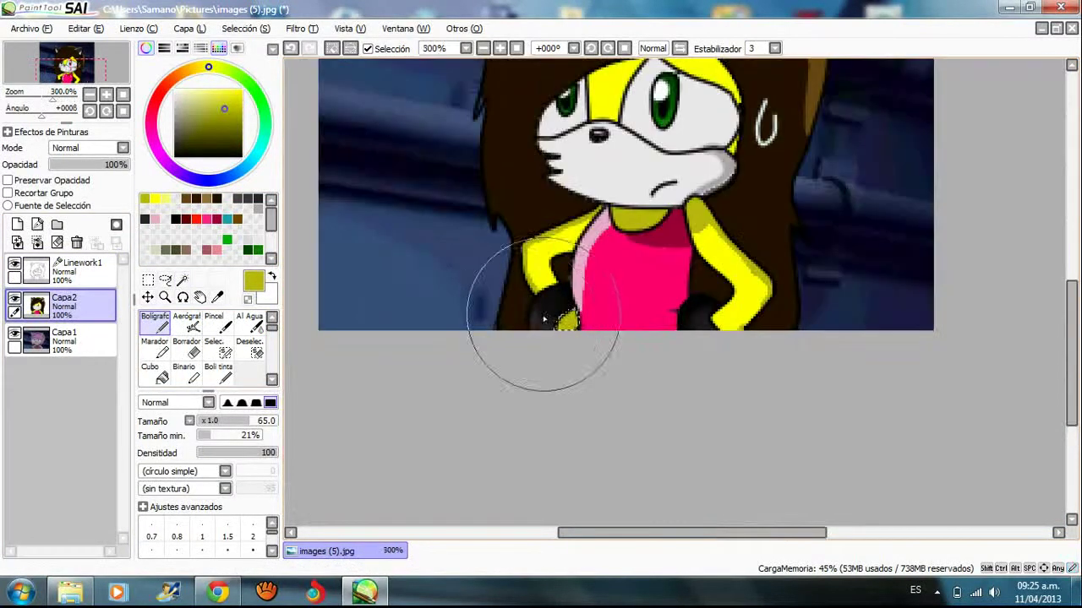
pyautogui.click(256, 351)
pyautogui.scroll(-2, 580, 338)
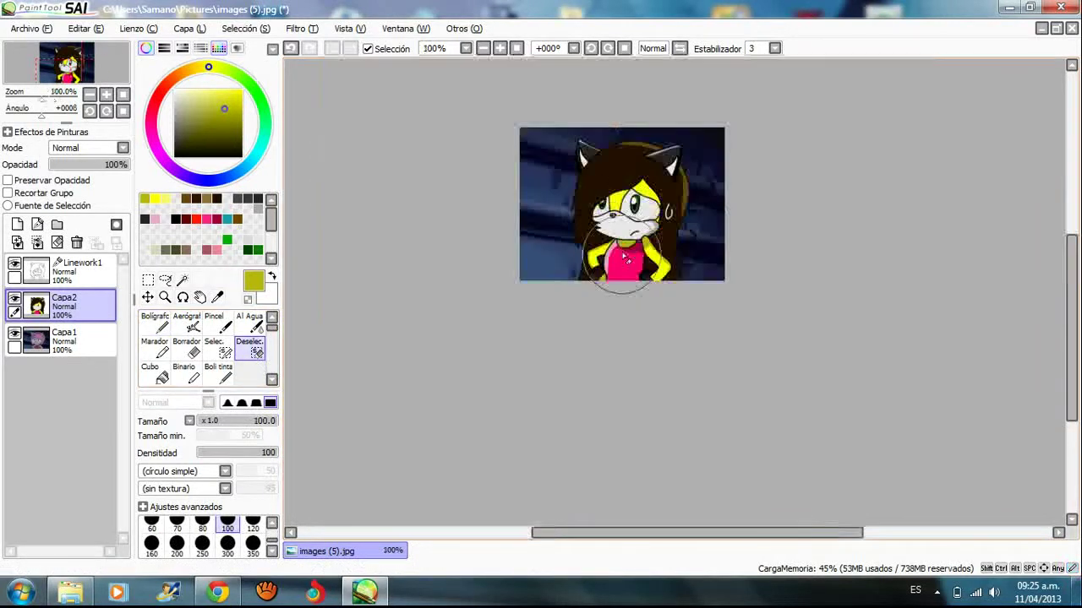
pyautogui.scroll(1, 580, 292)
# Close the program and save the drawing under a new name as a JPEG in Mis imágenes
pyautogui.click(1066, 6)
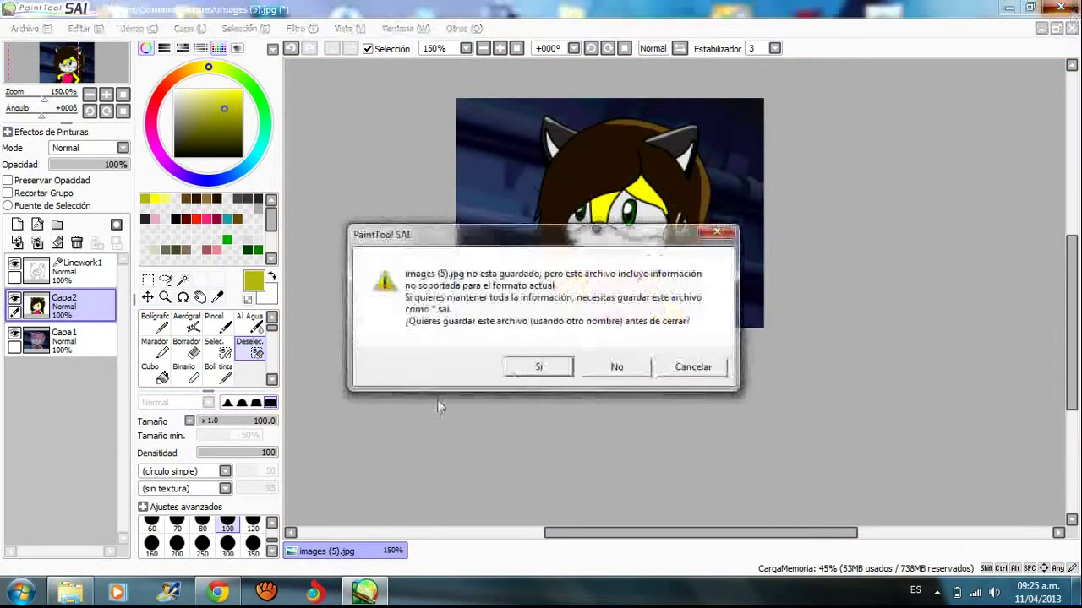
pyautogui.click(540, 365)
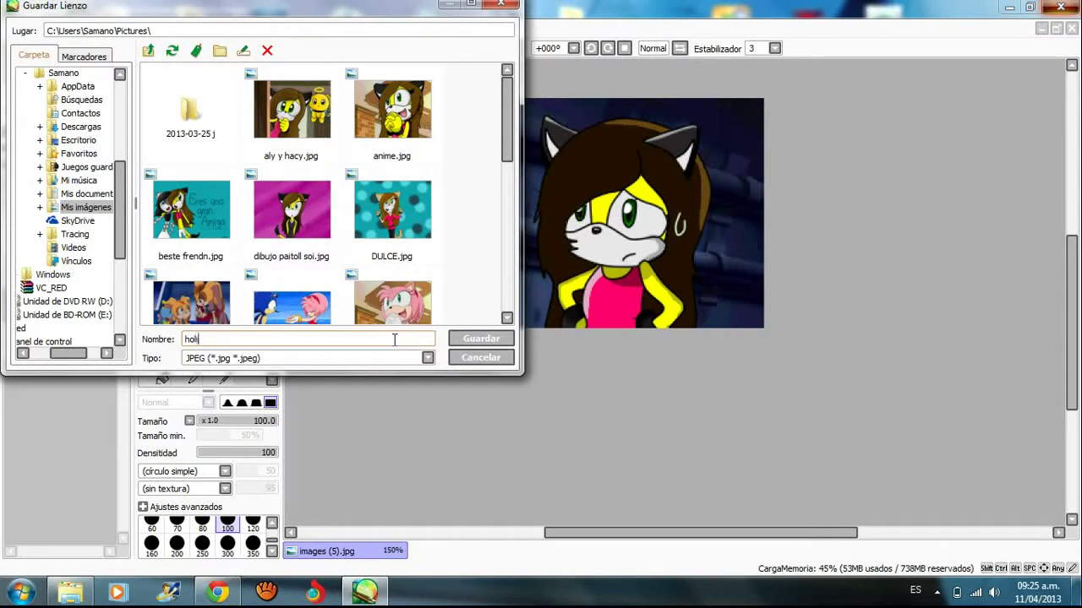
pyautogui.click(485, 337)
pyautogui.click(803, 498)
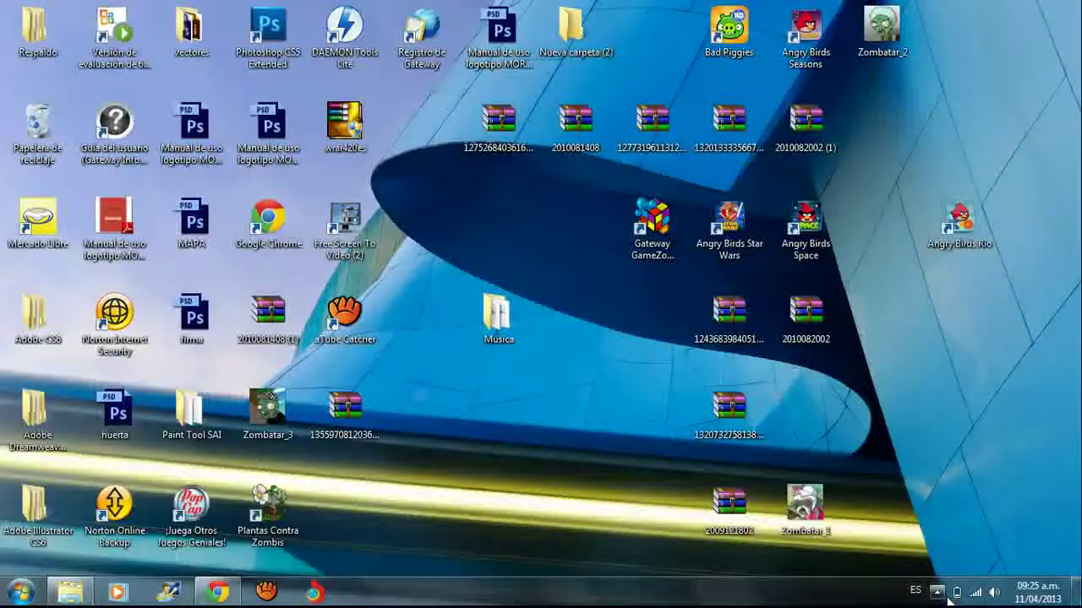
pyautogui.click(936, 591)
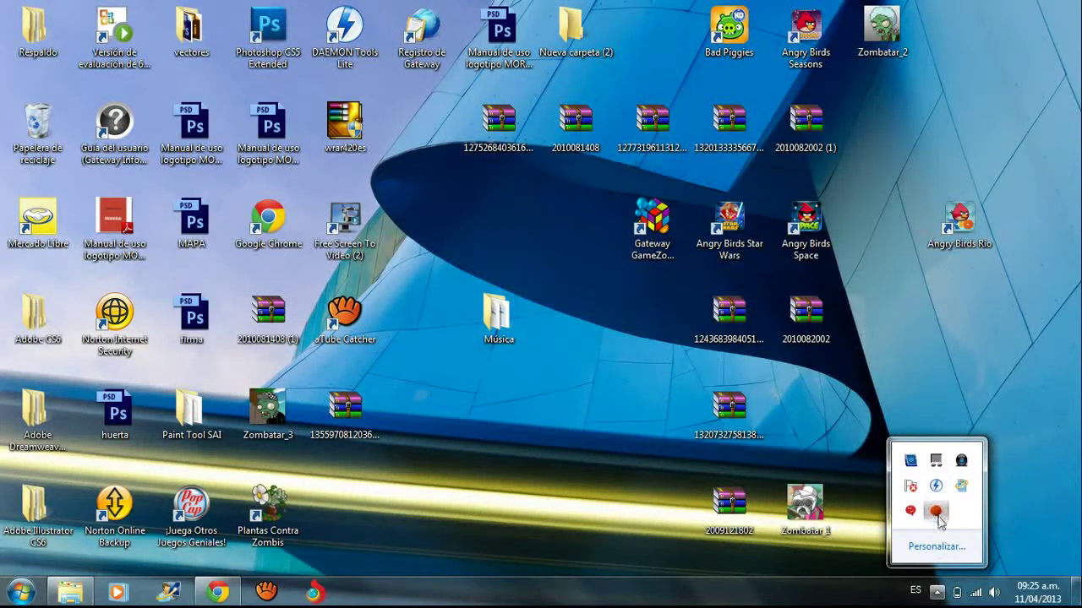